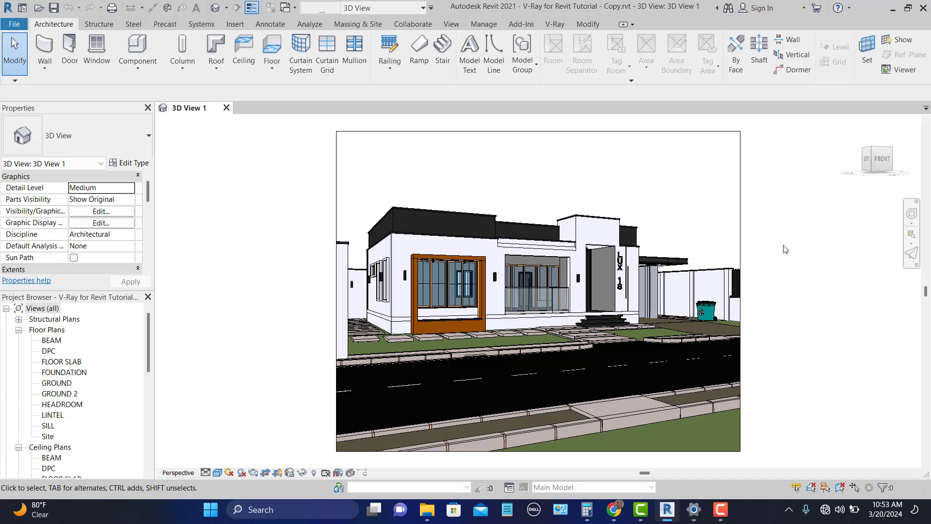
Create a new Generic material in the V-Ray Asset Editor and expand its settings.
left_click(555, 24)
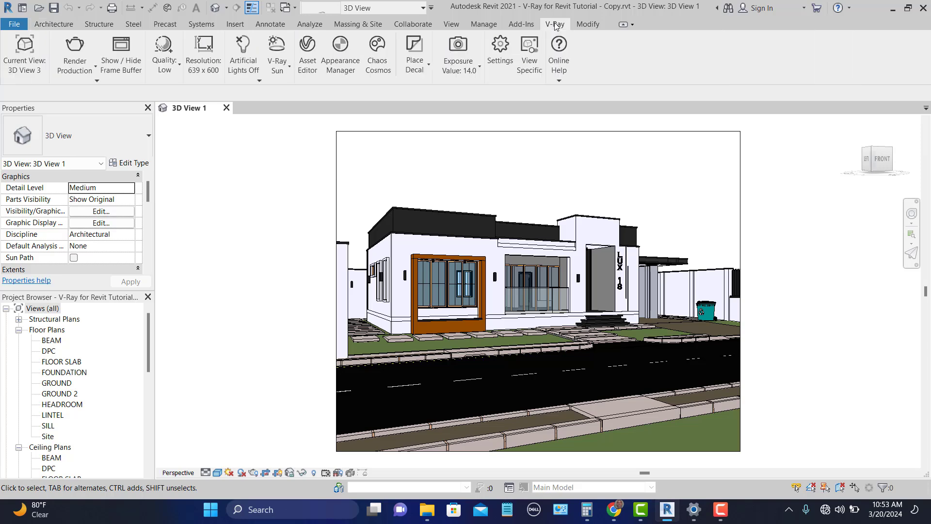
left_click(311, 60)
left_click(309, 51)
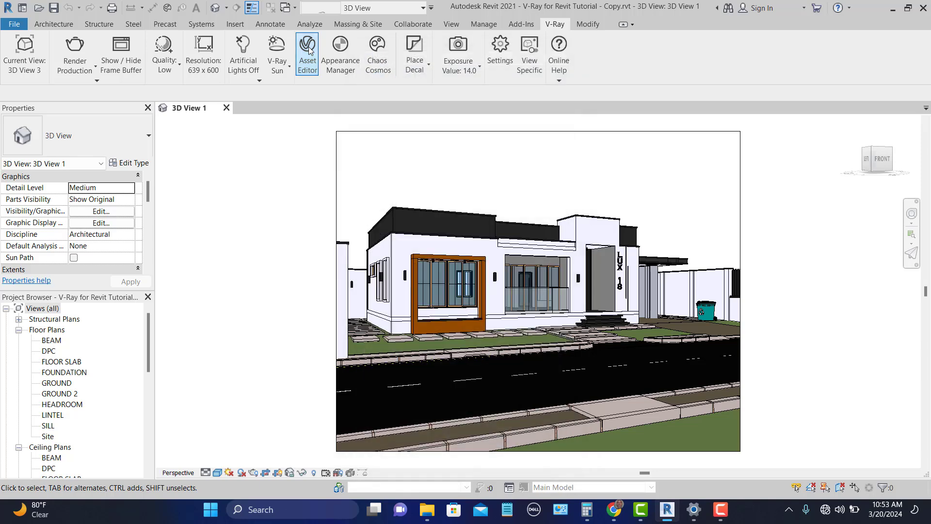
left_click(310, 51)
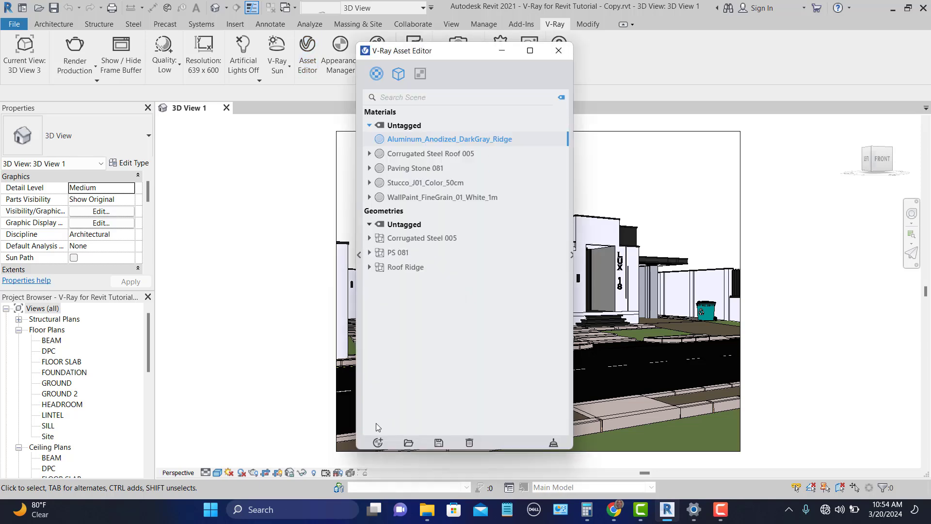
left_click(379, 444)
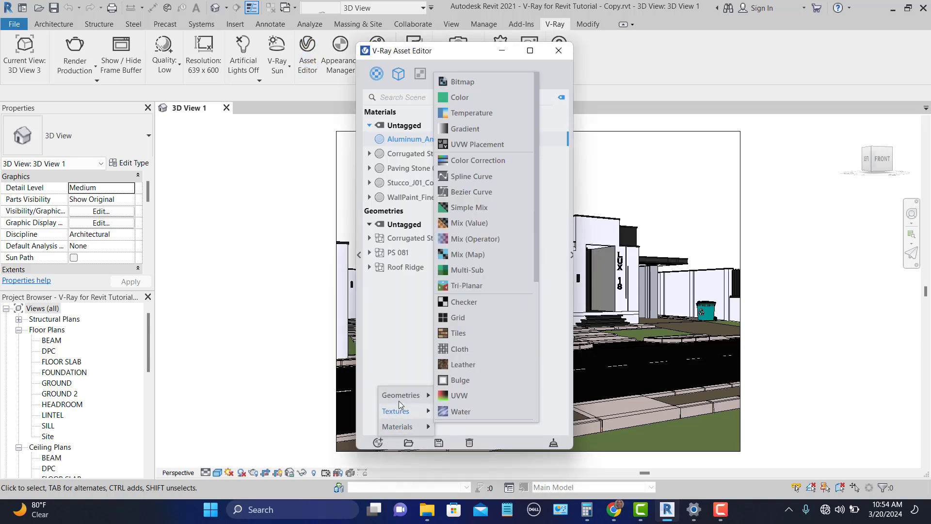
mouse_move(408, 426)
left_click(480, 250)
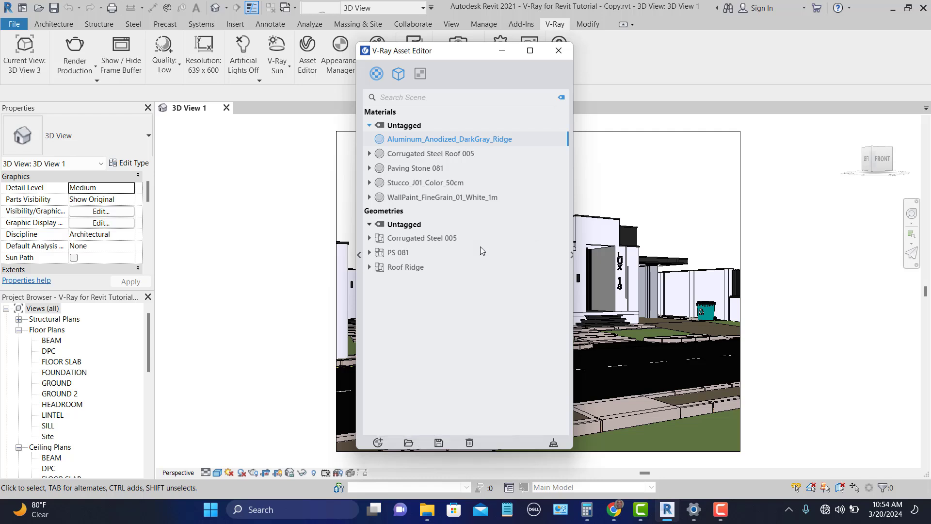
left_click(572, 254)
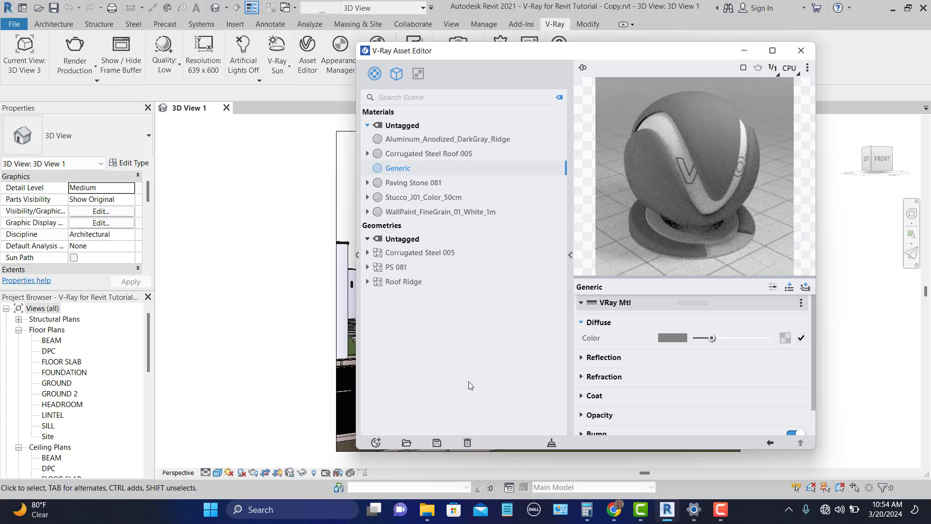
Switch to File Explorer and examine the goldenblack_1-4K and portoro_gold_black folders under V-Ray for Revit Materials > Marble.
mouse_move(431, 515)
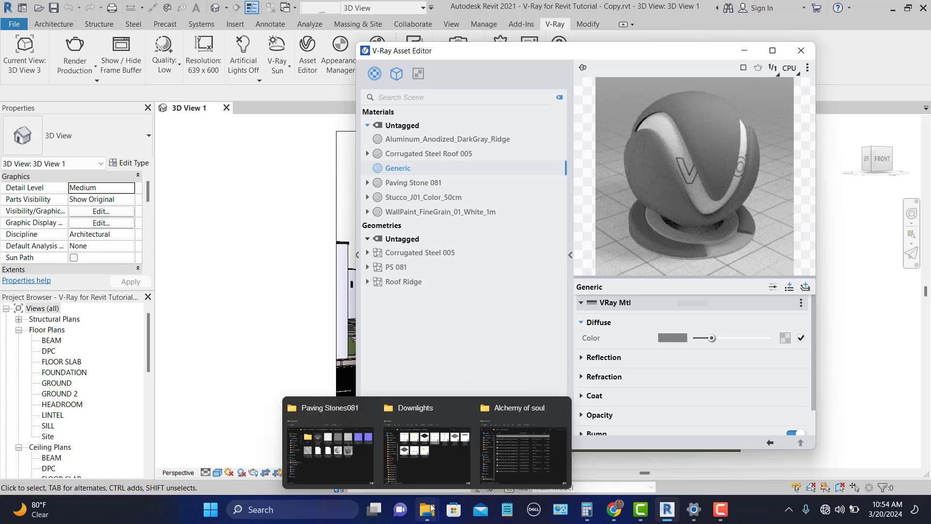
left_click(359, 458)
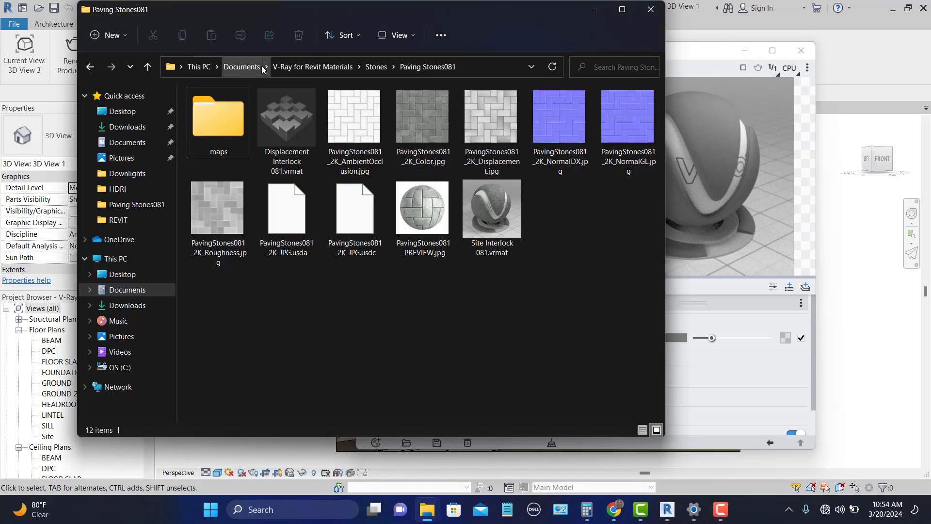
left_click(313, 66)
left_click(214, 217)
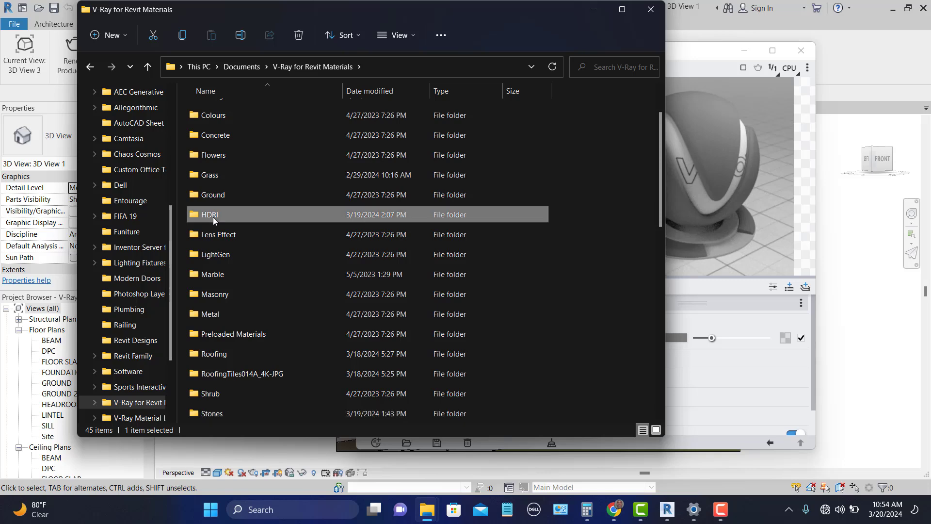
key("m")
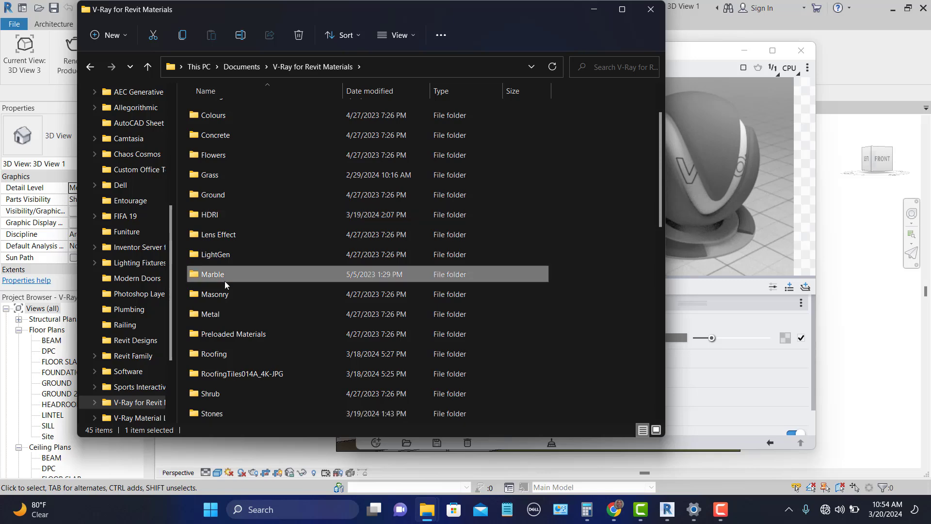
double_click(237, 275)
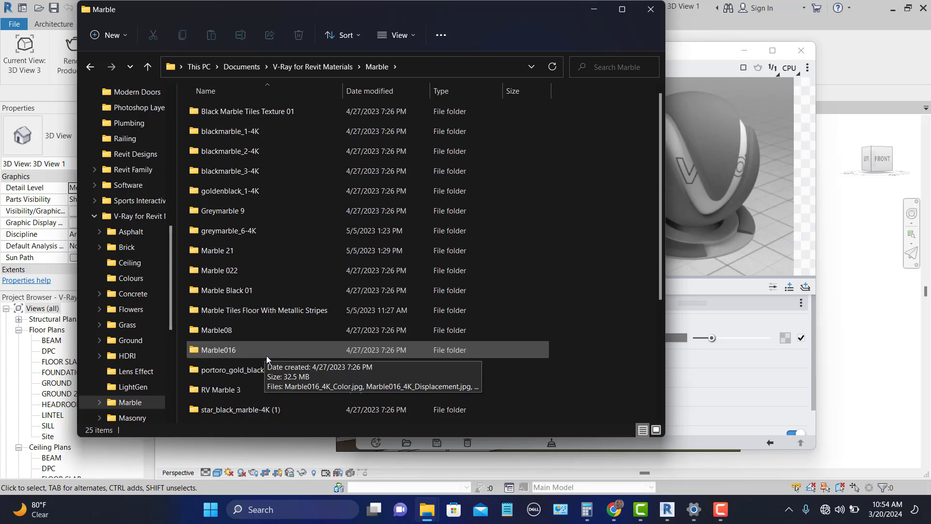
double_click(243, 192)
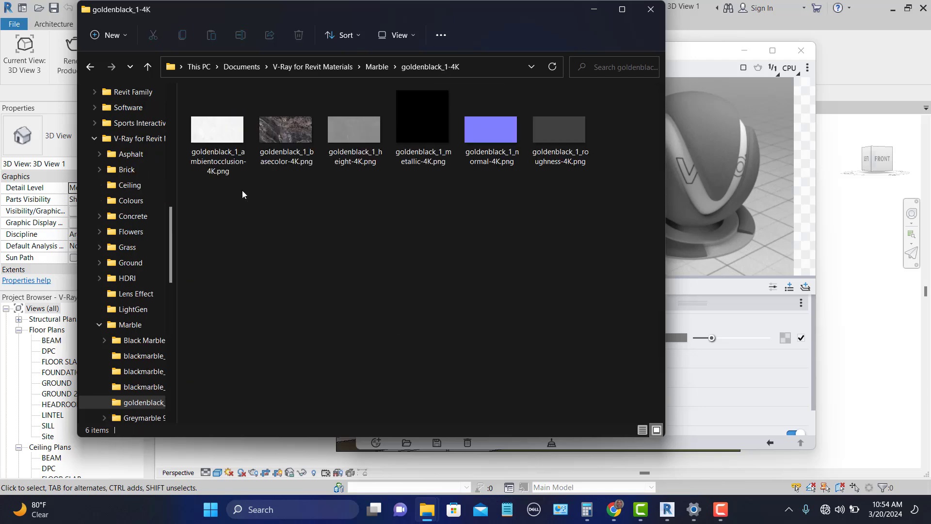
left_click(90, 67)
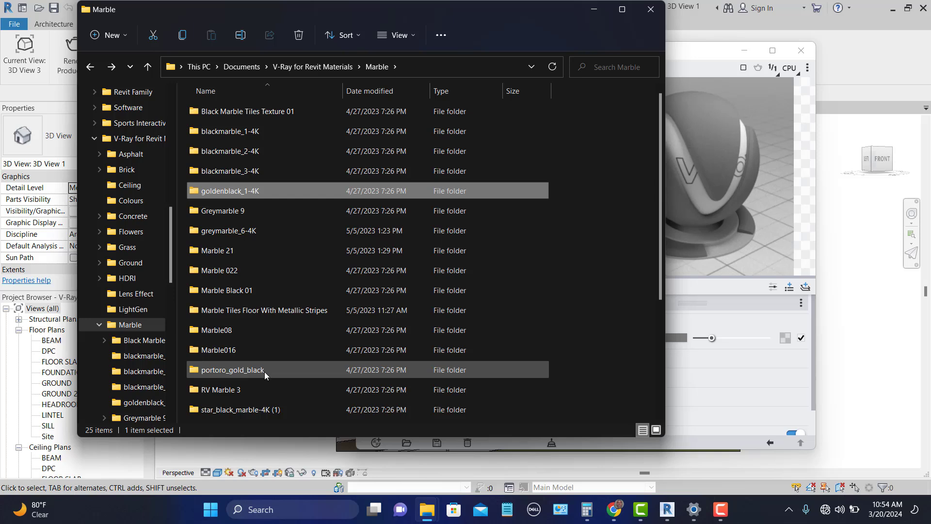
double_click(265, 370)
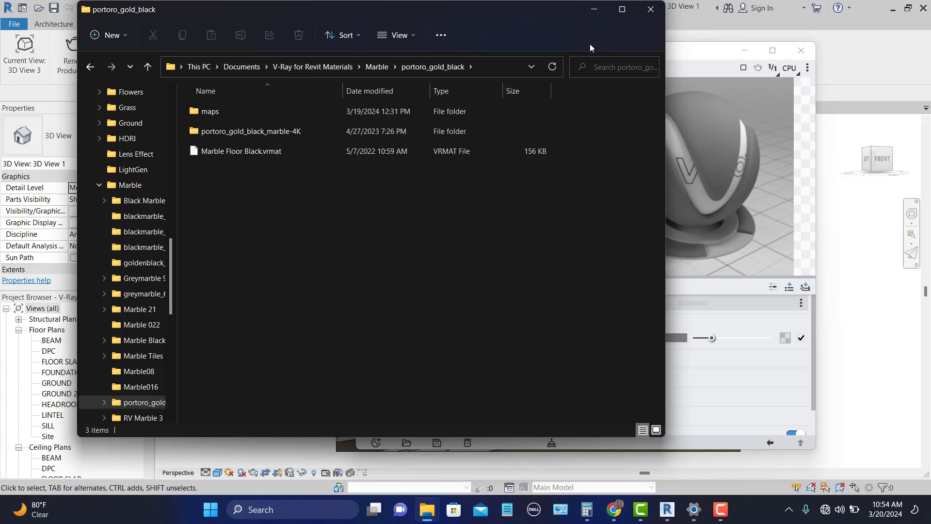
left_click(592, 9)
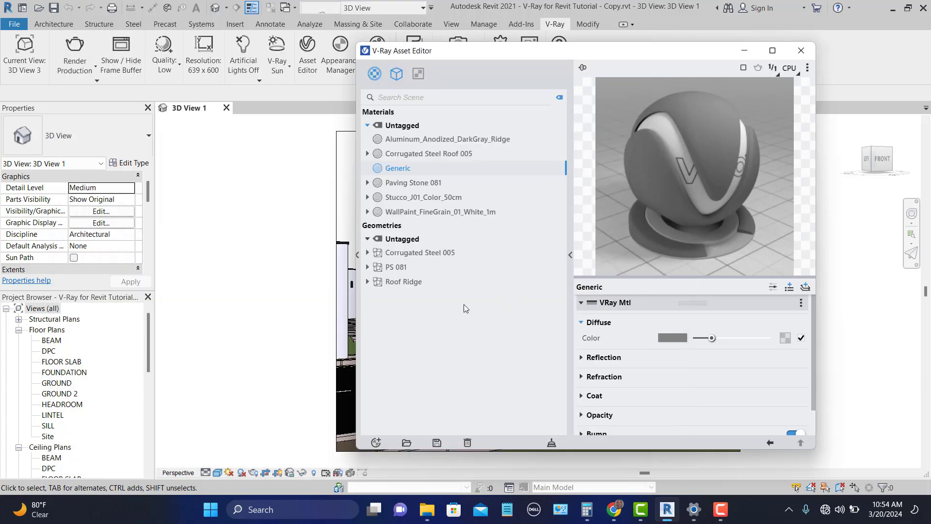
Rename the new Generic material as Gold Blak.
right_click(423, 168)
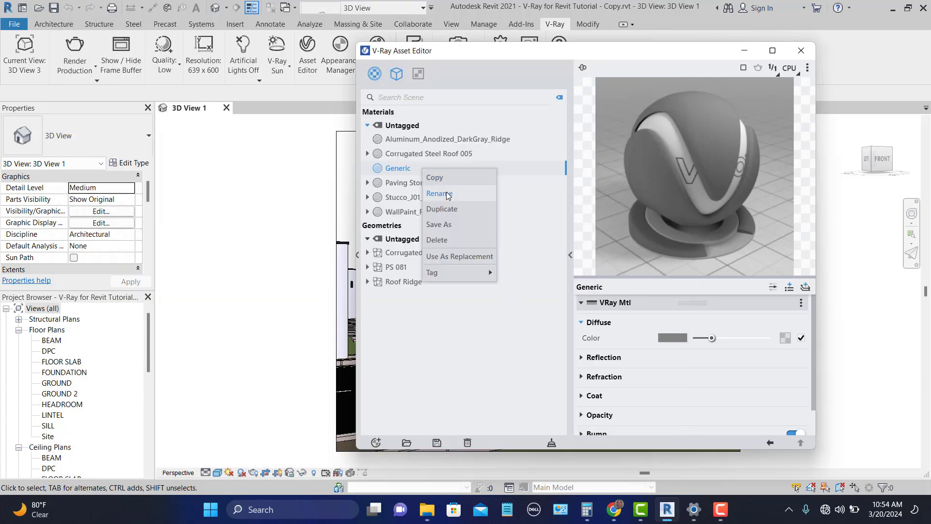
left_click(446, 193)
key("BackSpace")
key("BackSpace")
key("BackSpace")
key("BackSpace")
key("BackSpace")
key("BackSpace")
key("BackSpace")
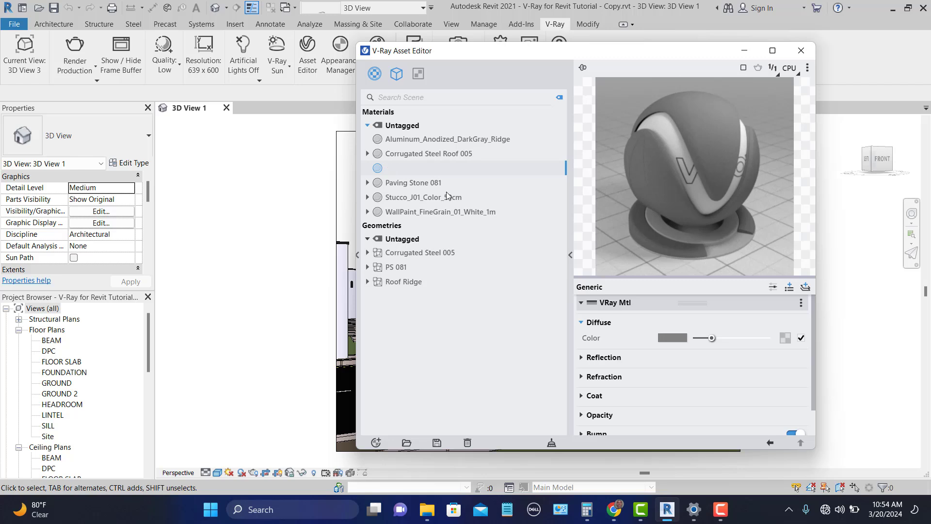
type("Gold Blak")
left_click(377, 171)
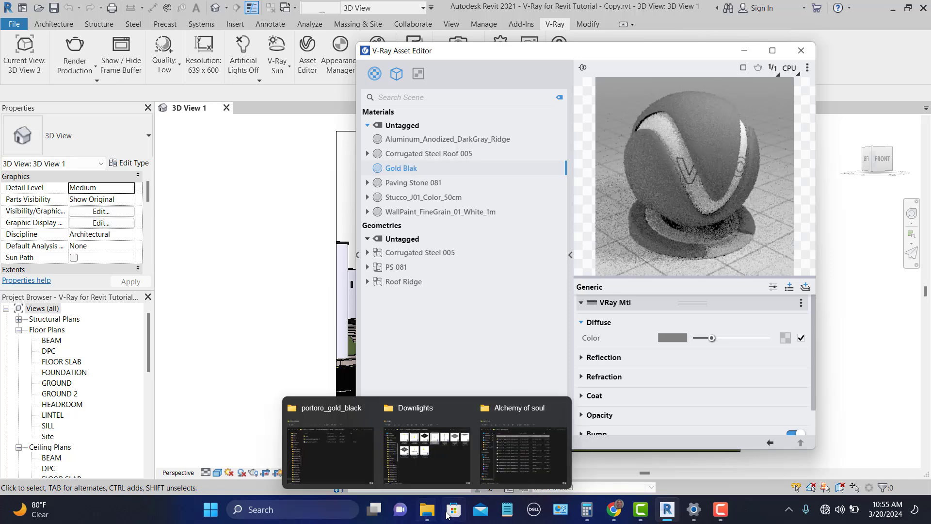
Switch to File Explorer and examine the texture images in the maps folder of portoro_gold_black.
mouse_move(428, 511)
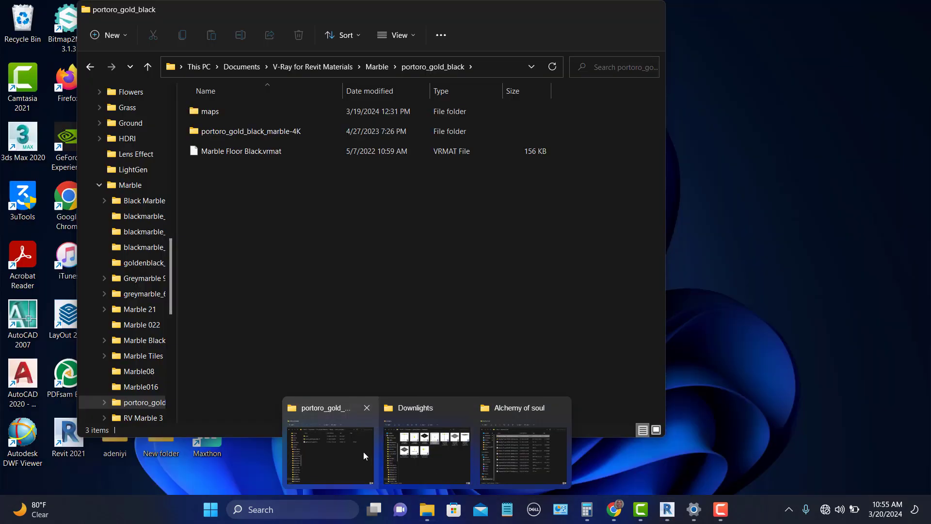
left_click(363, 452)
double_click(226, 114)
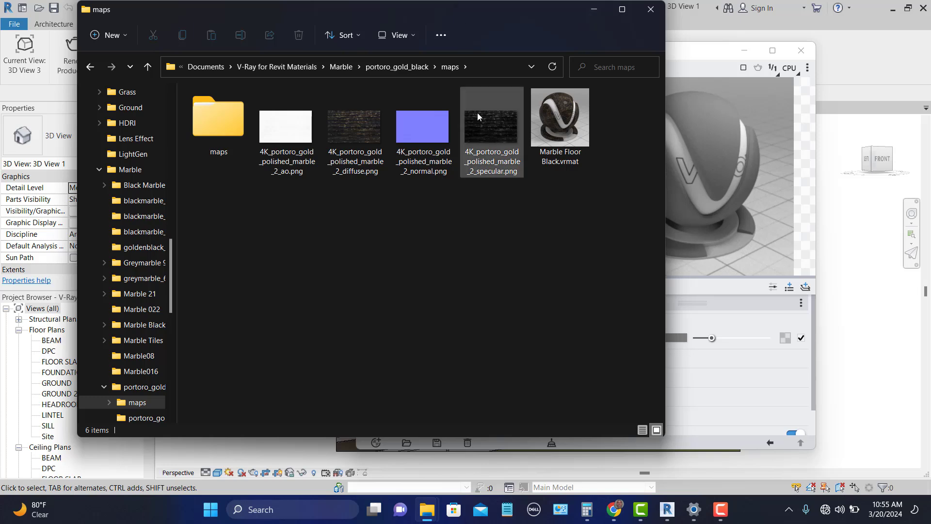
left_click(592, 10)
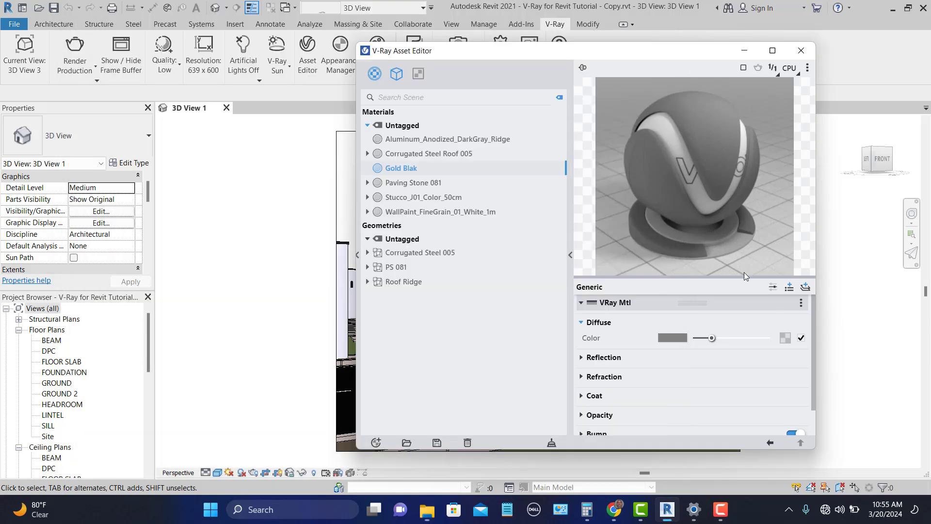
Assign 4K_portoro_gold_polished_marble_2_diffuse.png from portoro_gold_black > maps as the bitmap for the Gold Blak material's diffuse color.
left_click(788, 341)
left_click(746, 82)
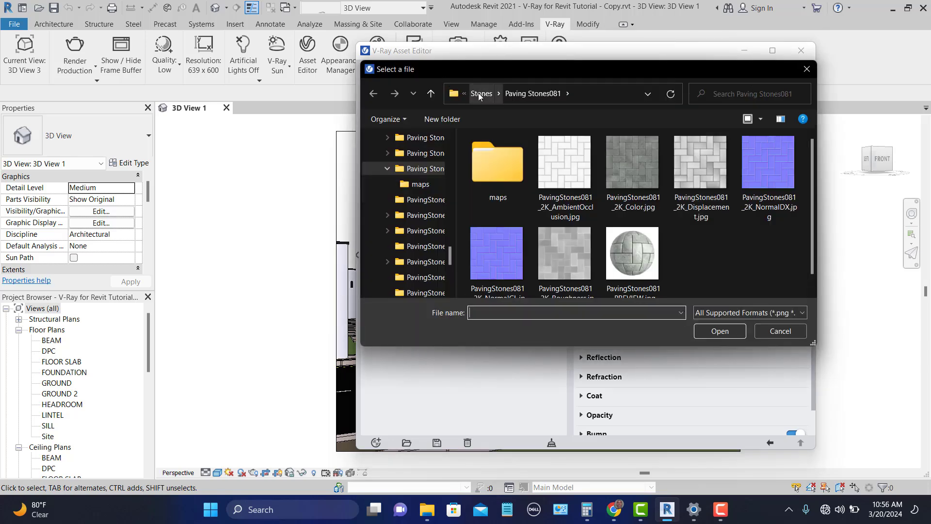
left_click(480, 93)
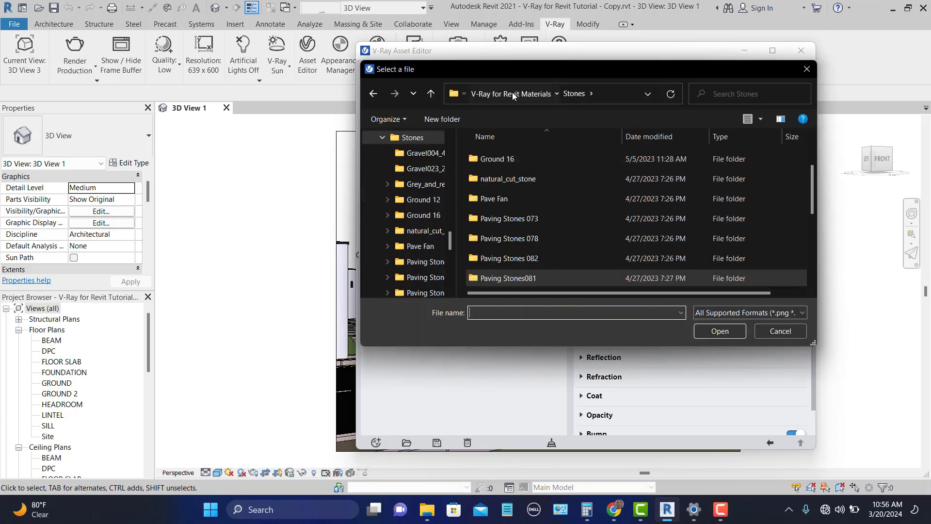
left_click(512, 93)
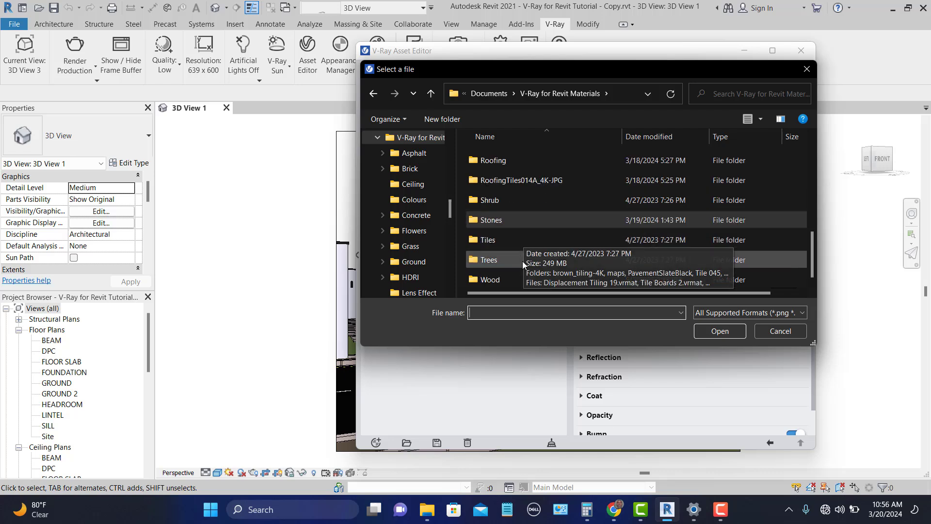
scroll(533, 202, "up", 2)
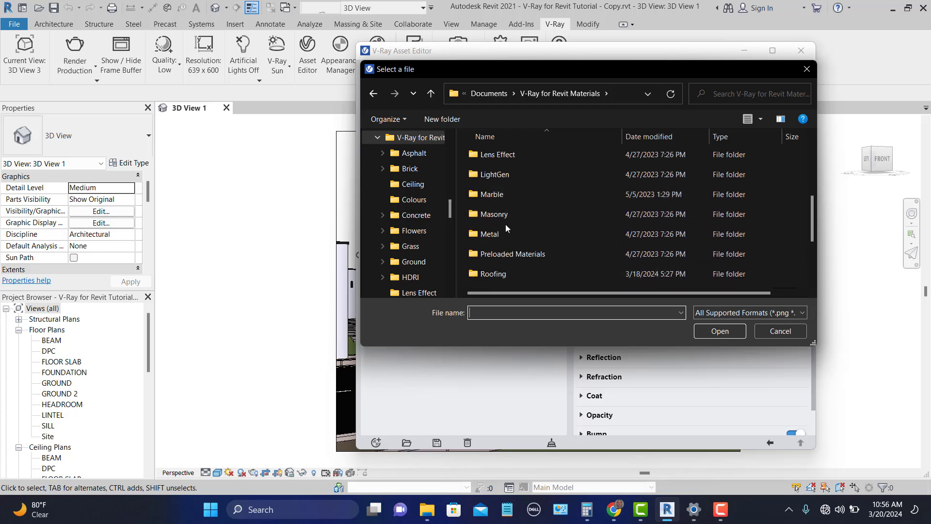
double_click(513, 195)
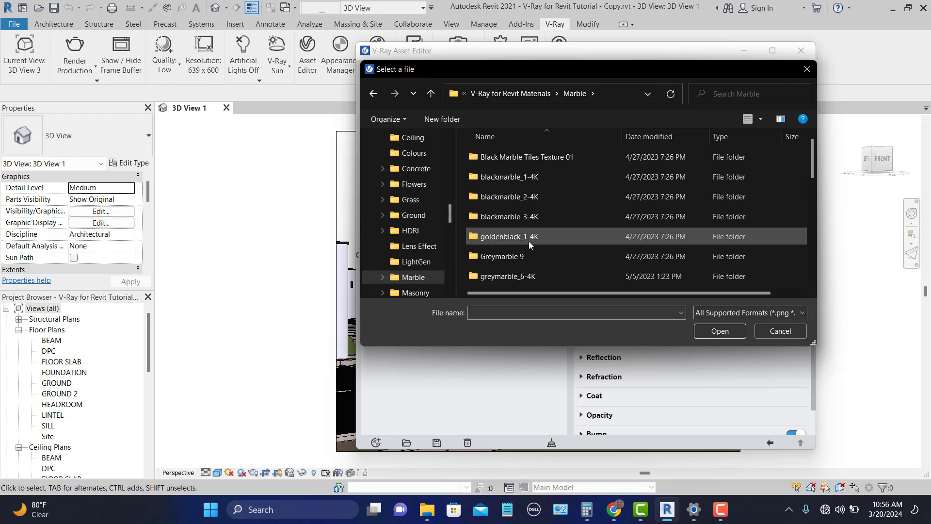
scroll(529, 241, "down", 3)
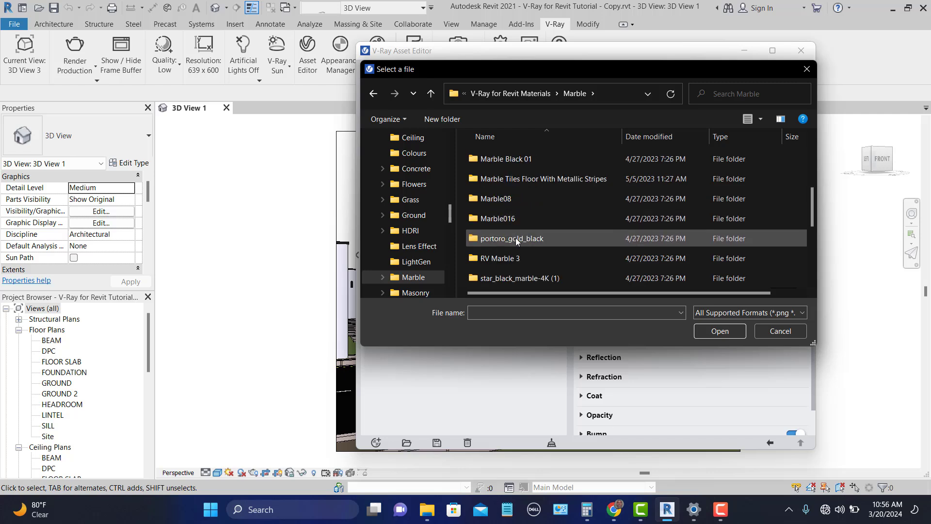
double_click(516, 238)
double_click(498, 159)
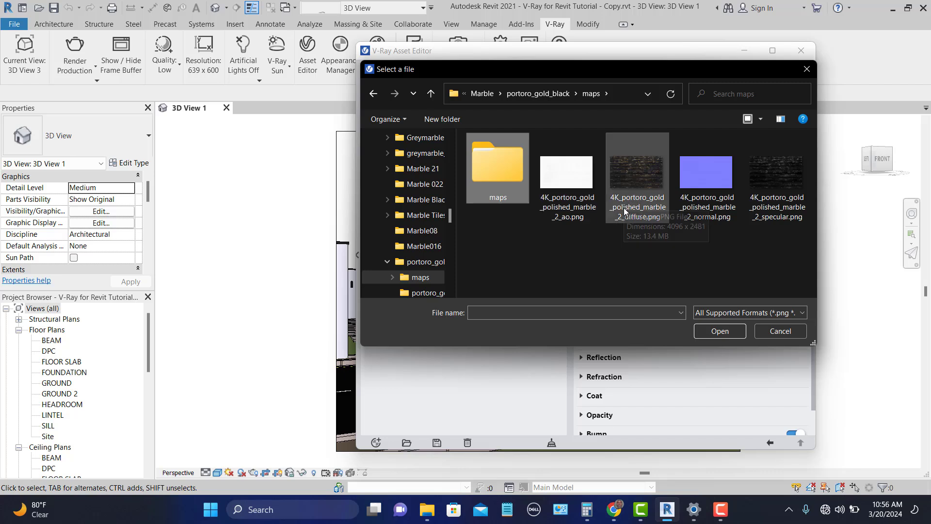
double_click(642, 174)
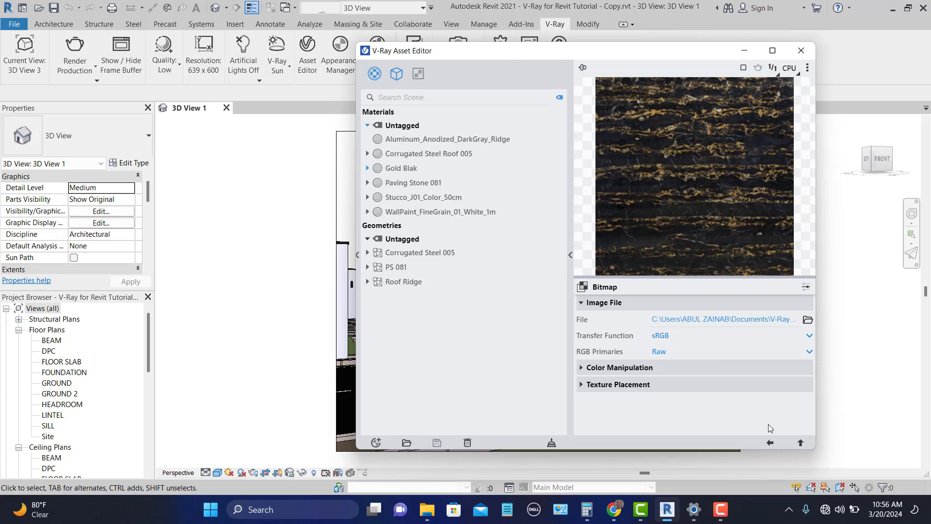
left_click(772, 447)
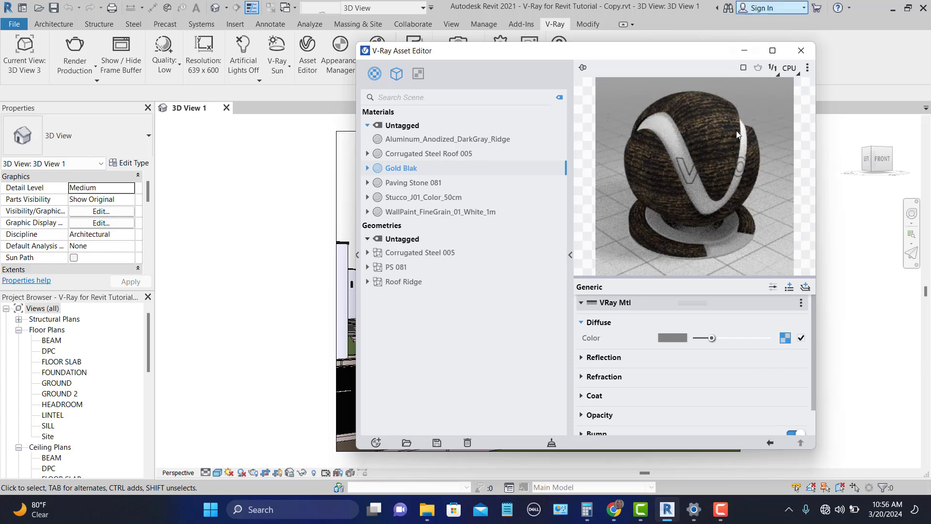
Wrap the diffuse color bitmap of Gold Blak in a Mix (Operator) texture.
right_click(787, 339)
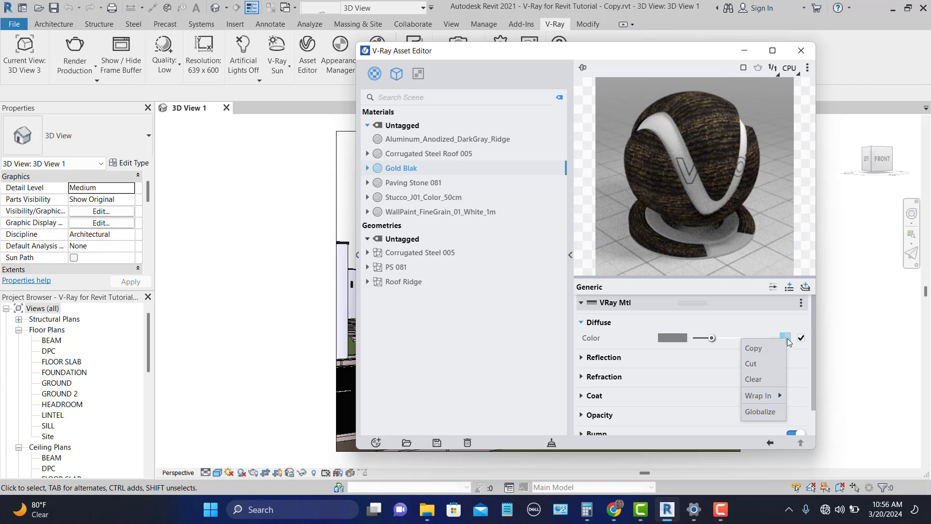
mouse_move(767, 395)
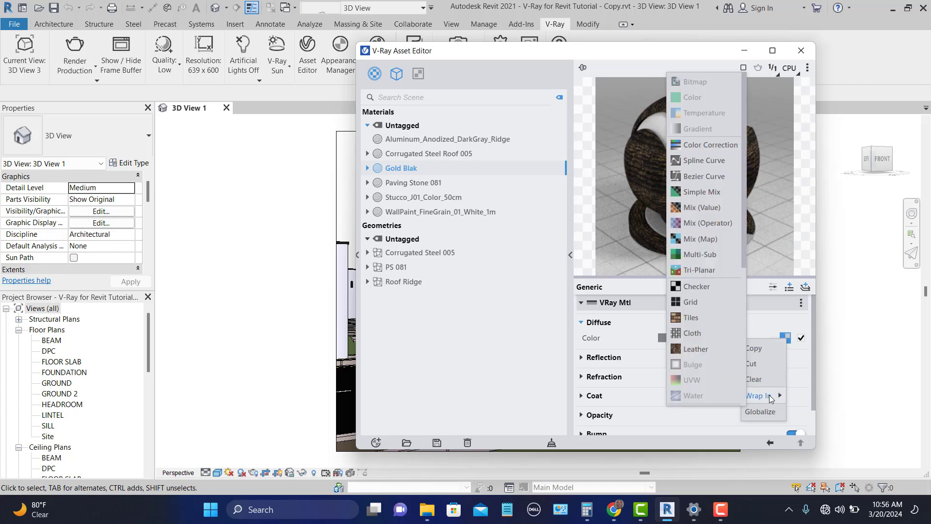
left_click(680, 222)
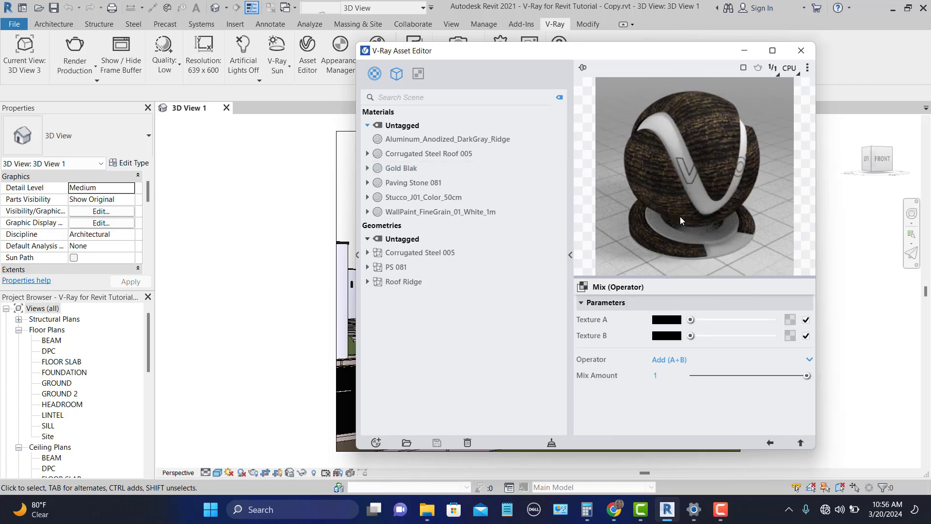
Assign 4K_portoro_gold_polished_marble_2_ao.png as the bitmap for Texture B of the Mix (Operator) texture and change its transfer function.
left_click(790, 337)
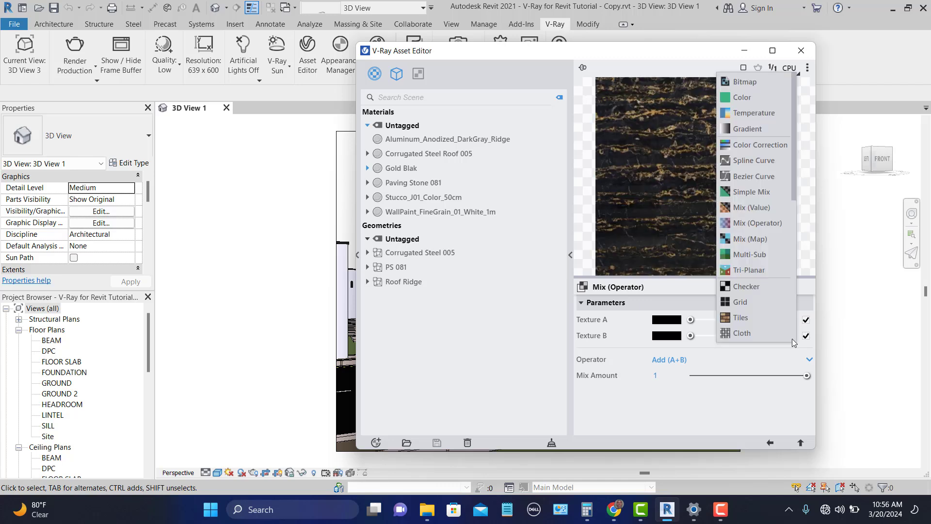
left_click(741, 83)
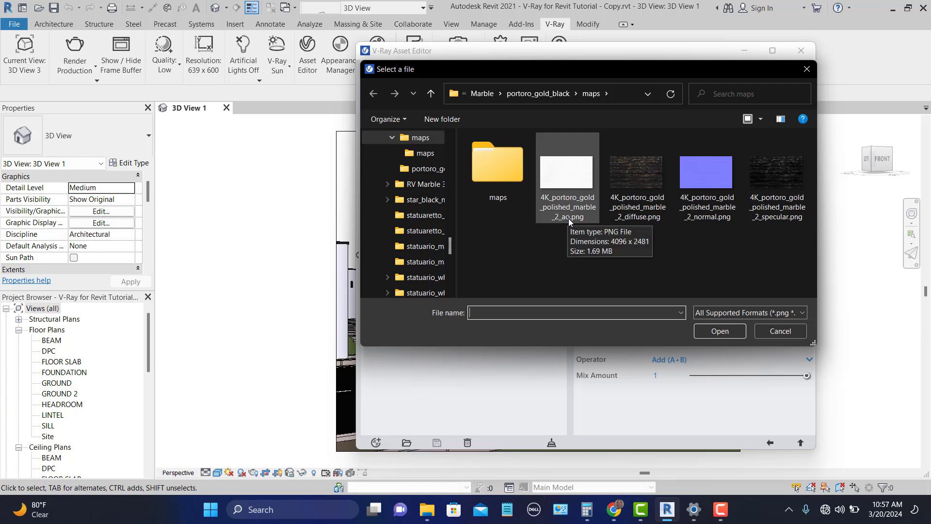
double_click(570, 162)
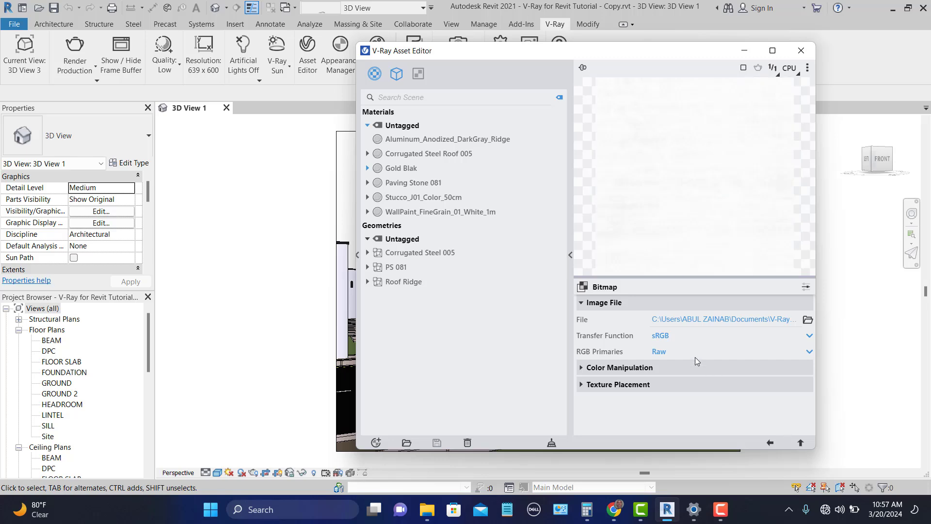
left_click(671, 334)
left_click(677, 358)
left_click(771, 443)
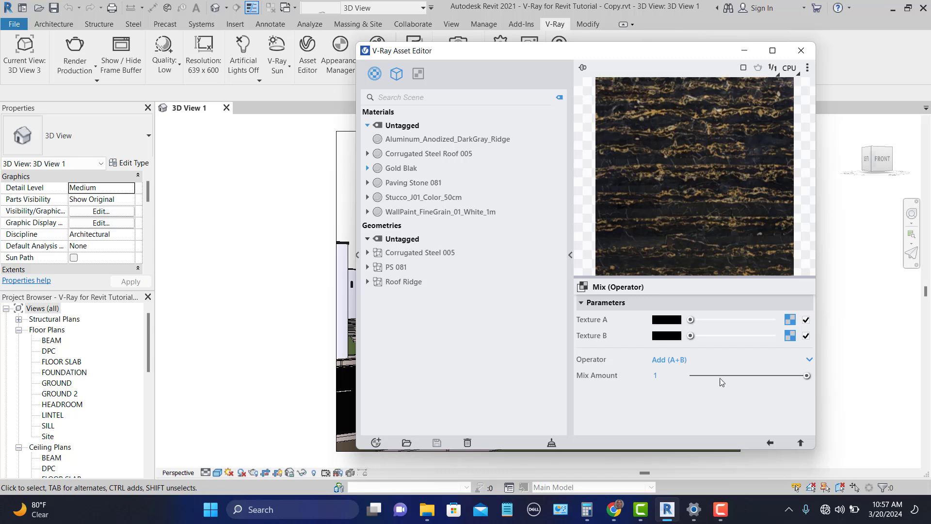
Set the Mix (Operator) texture's operator to Multiply (A*B) and return to the Gold Blak material settings.
left_click(675, 360)
left_click(682, 296)
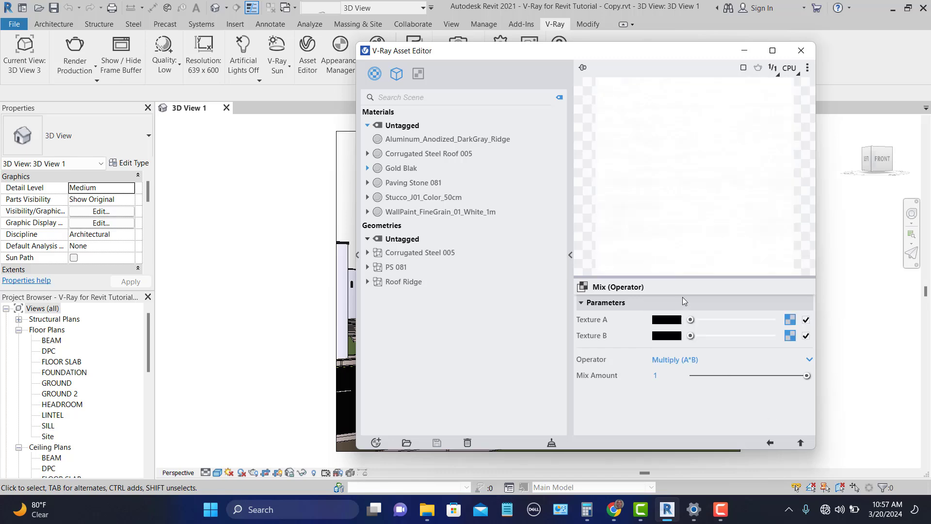
left_click(771, 443)
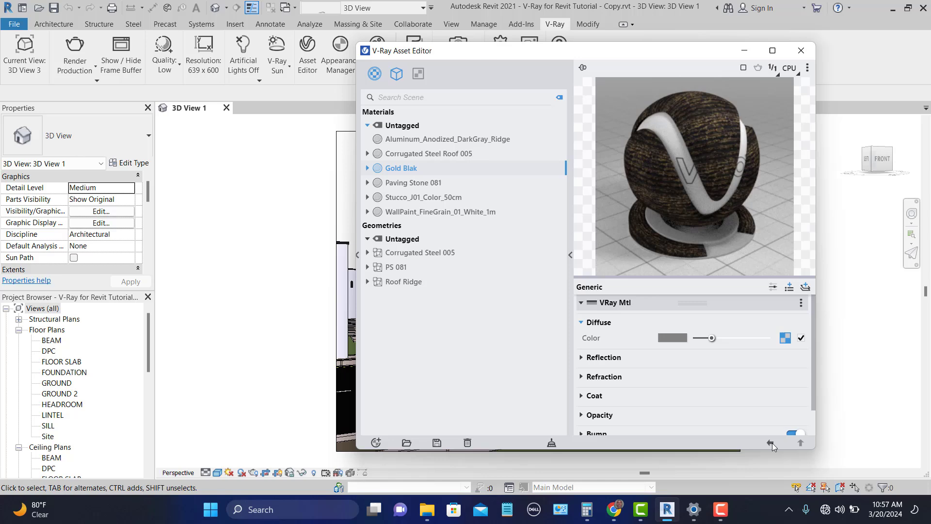
Assign 4K_portoro_gold_polished_marble_2_specular.png as the bitmap for Gold Blak's reflection glossiness.
left_click(582, 358)
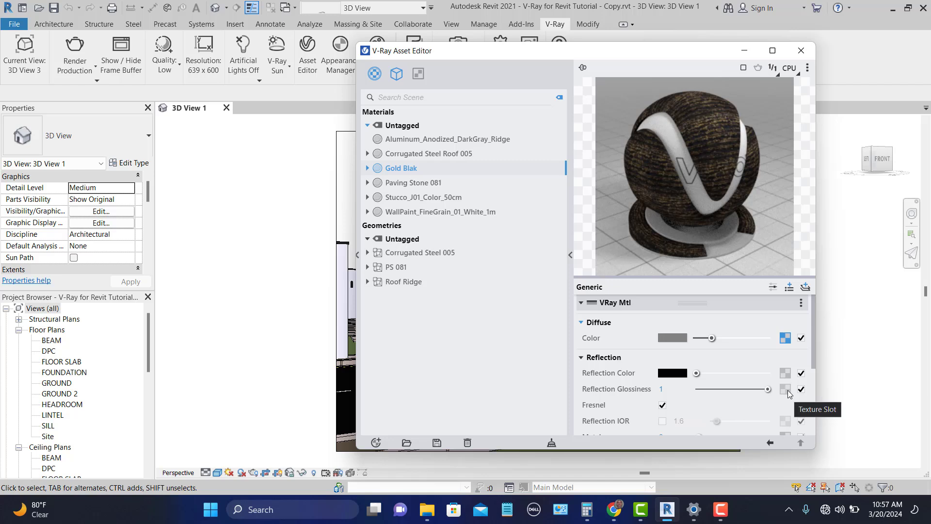
left_click(788, 389)
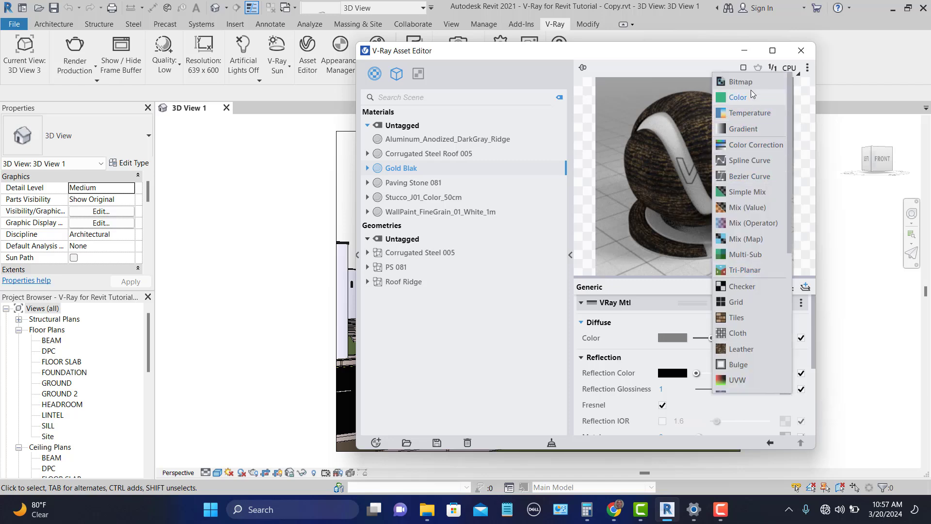
left_click(751, 85)
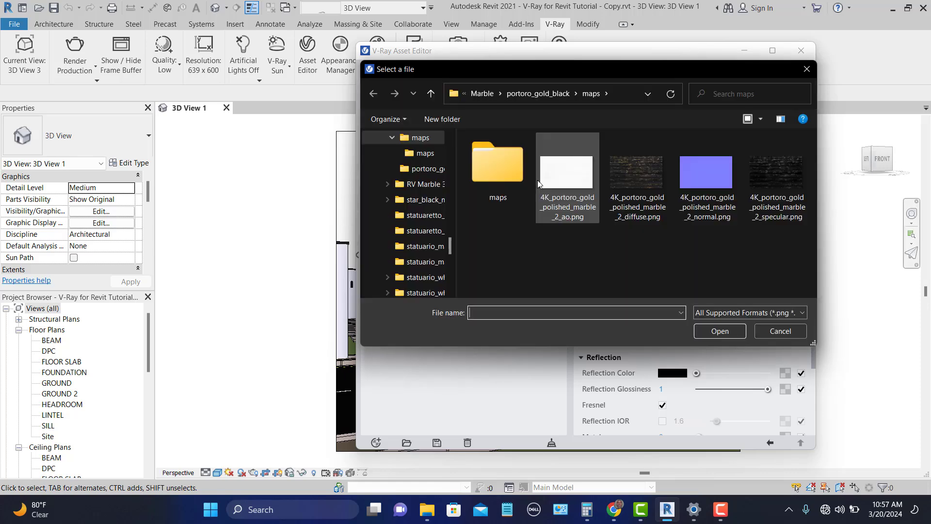
left_click(767, 180)
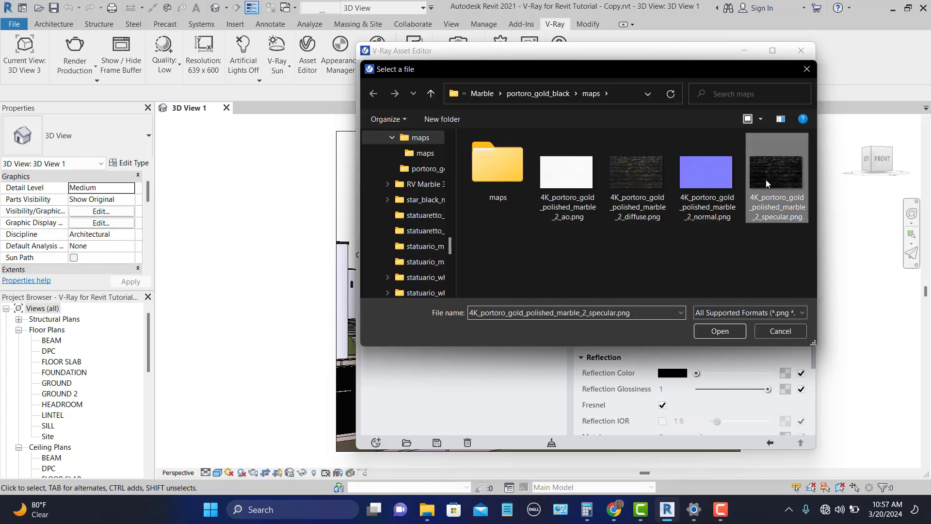
left_click(721, 331)
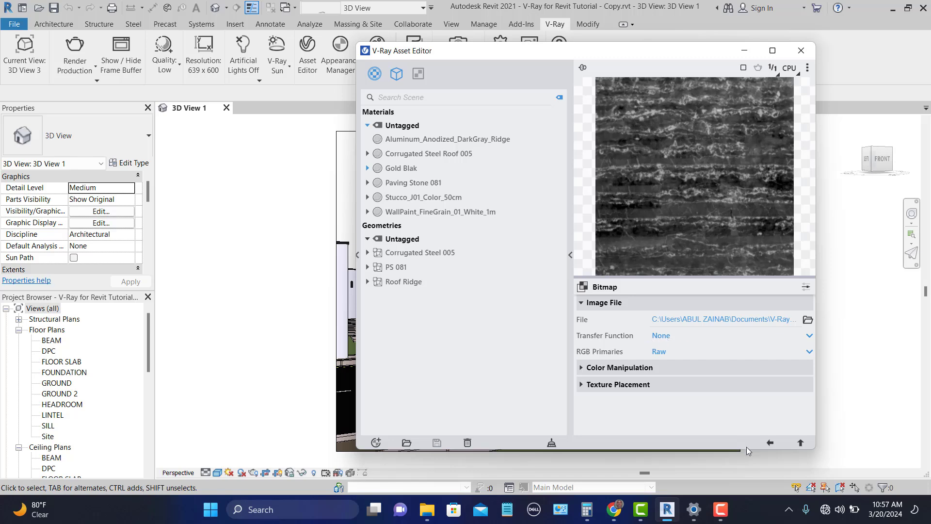
left_click(770, 442)
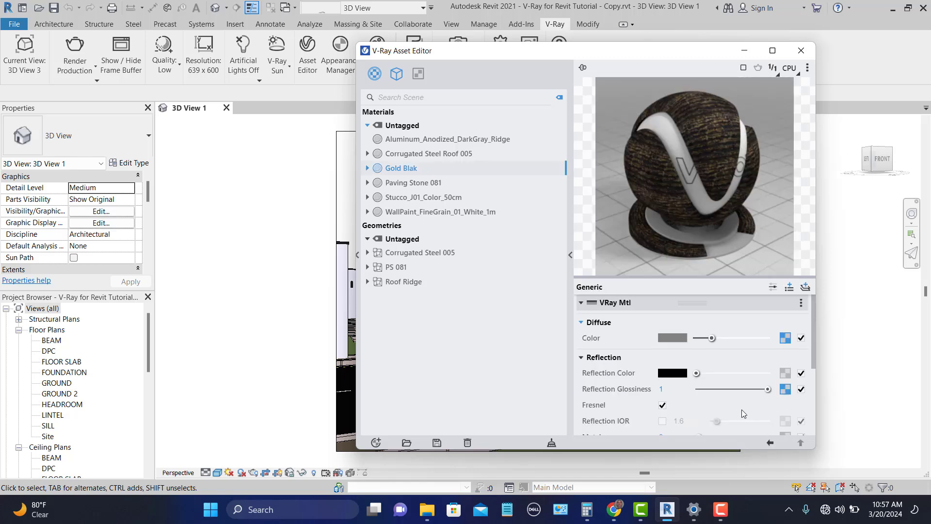
Try a lower reflection glossiness and a light gray reflection color on Gold Blak, and return the reflection color to black.
left_click_drag(764, 391, 654, 386)
left_click_drag(697, 374, 728, 374)
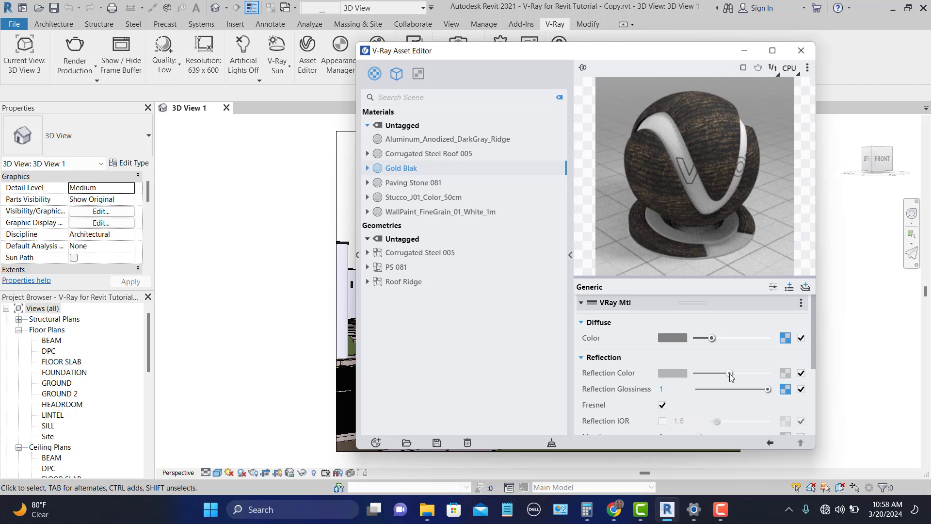
left_click_drag(730, 374, 635, 376)
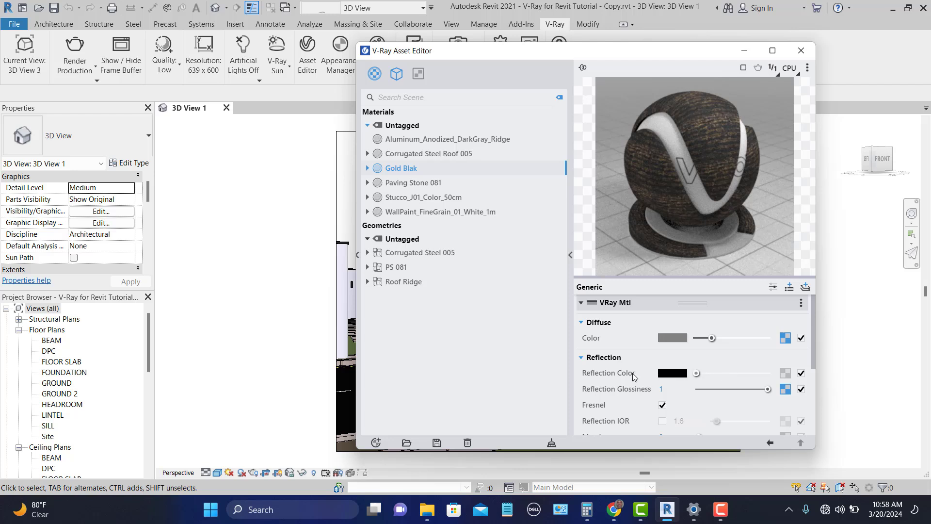
left_click(583, 358)
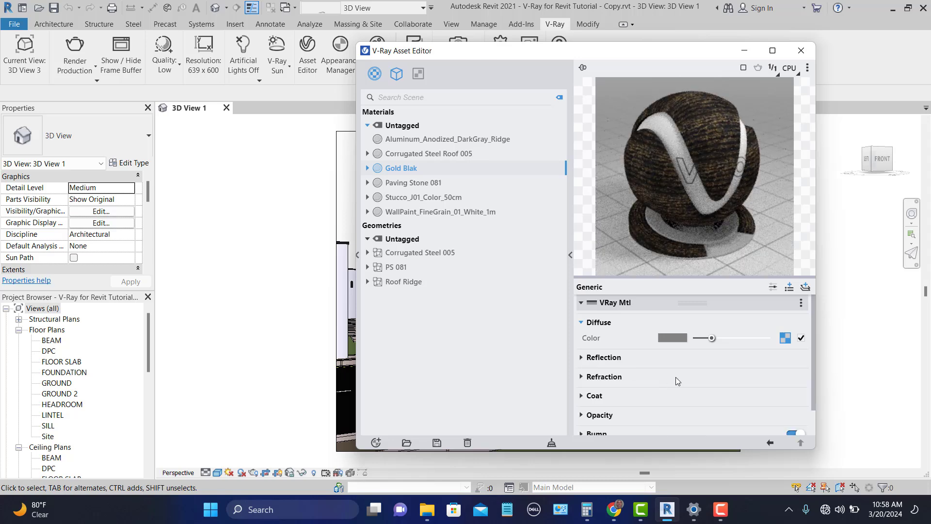
Set Gold Blak's bump mode to Normal Map and assign 4K_portoro_gold_polished_marble_2_normal.png as its bitmap.
scroll(691, 387, "down", 1)
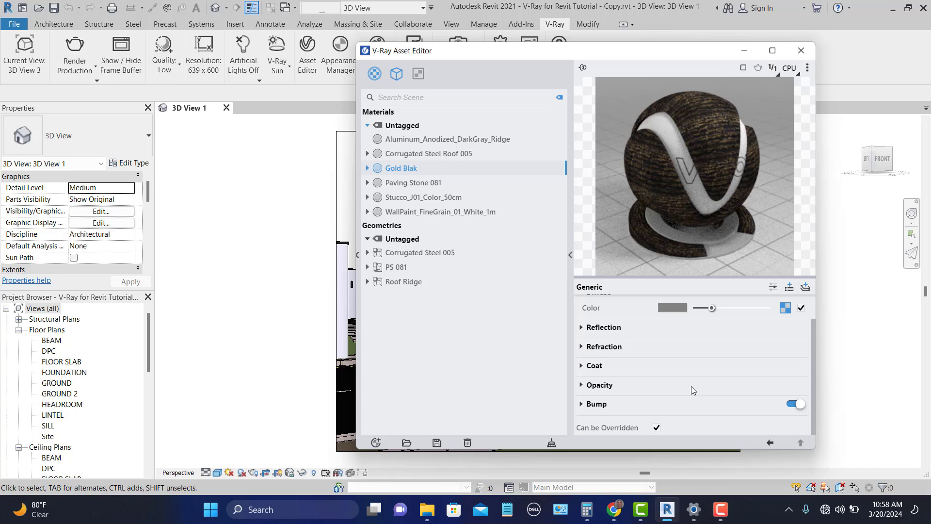
left_click(583, 404)
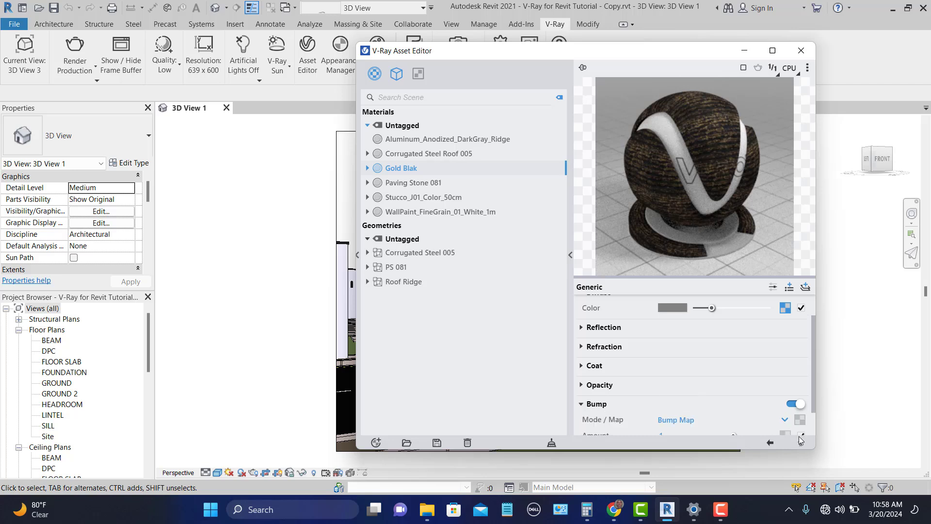
scroll(805, 430, "down", 1)
left_click(784, 387)
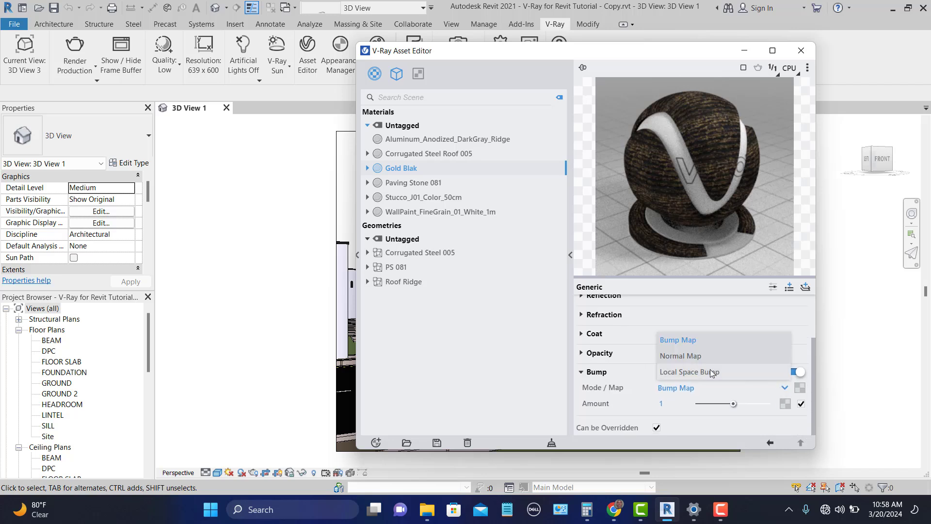
left_click(709, 356)
left_click(800, 387)
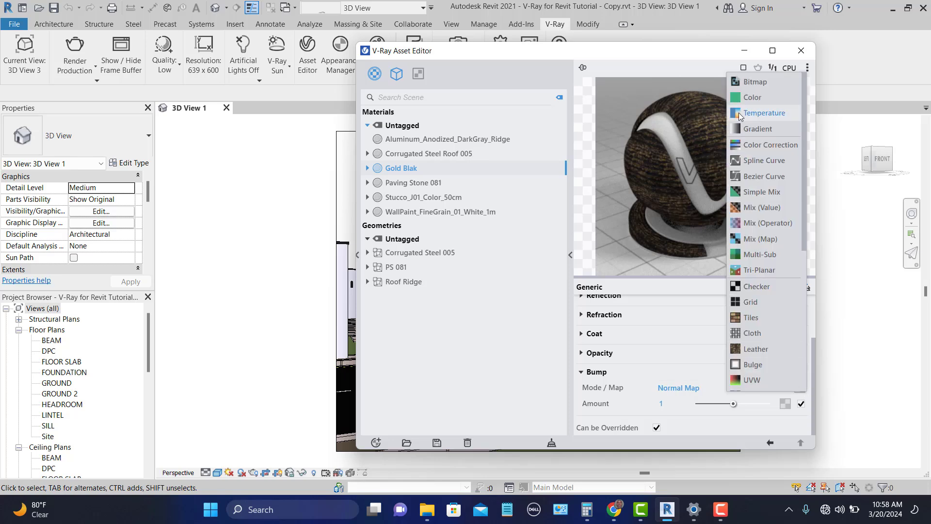
left_click(741, 83)
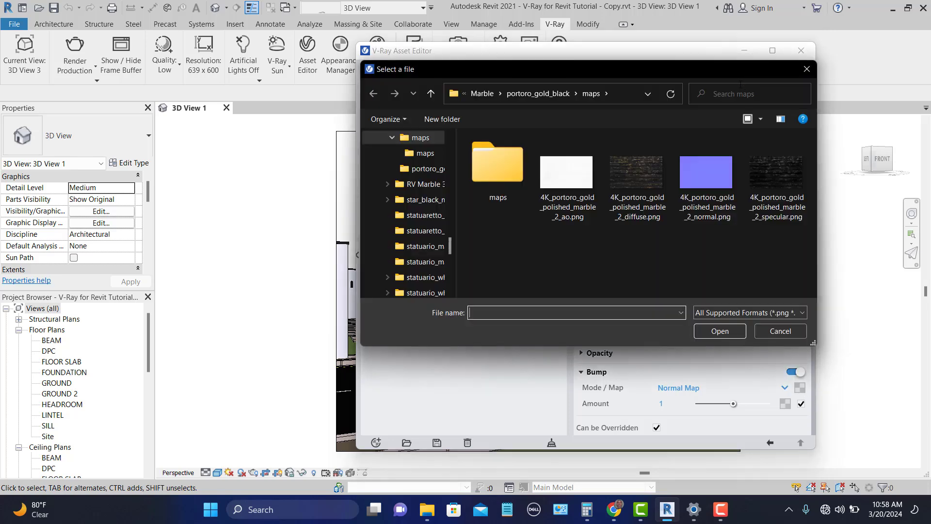
left_click(717, 184)
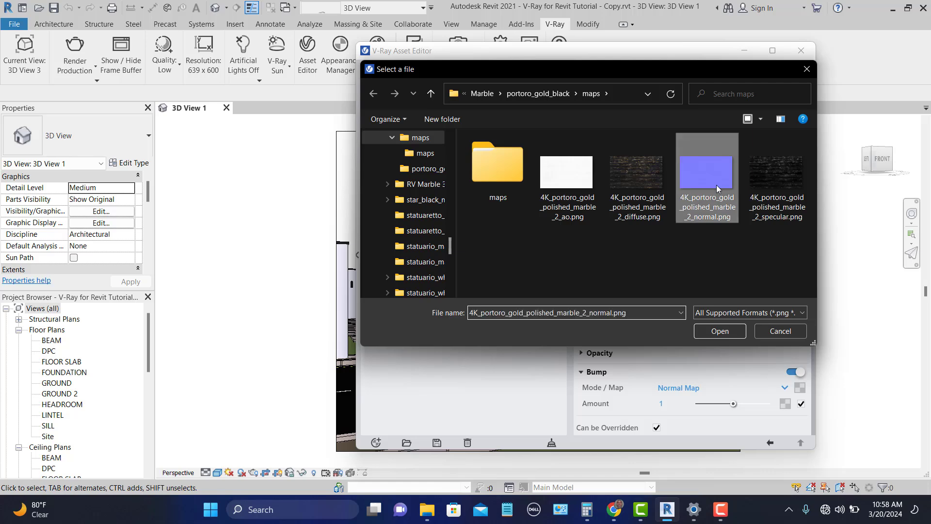
left_click(730, 333)
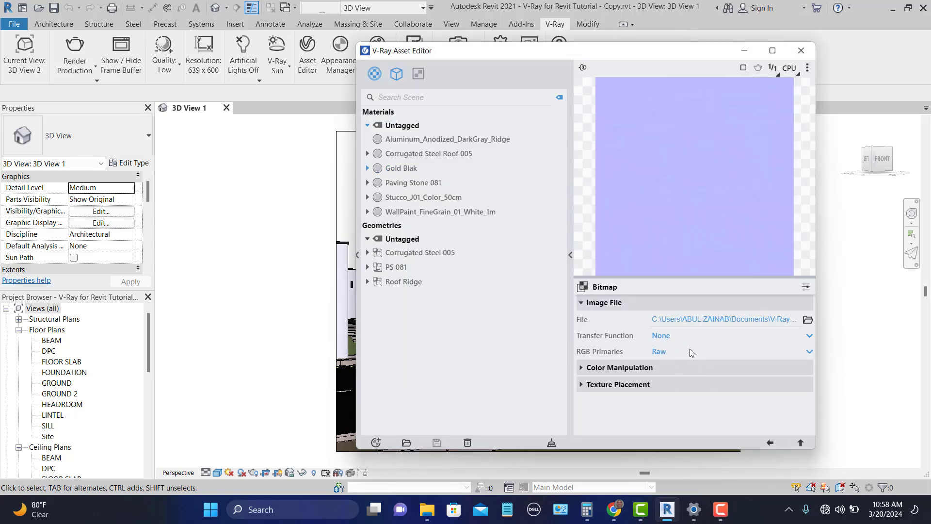
left_click(776, 446)
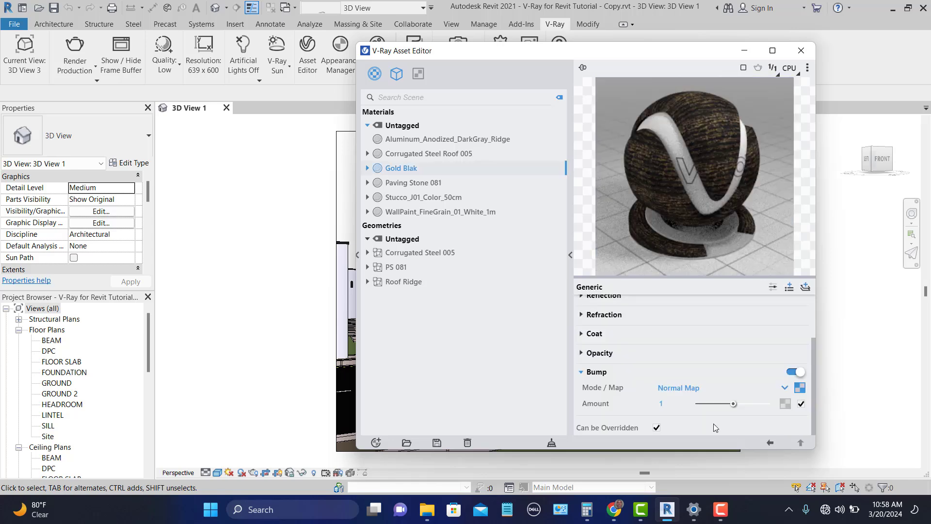
Set the normal map bump amount of Gold Blak to 0.1 and collapse the bump settings.
double_click(679, 403)
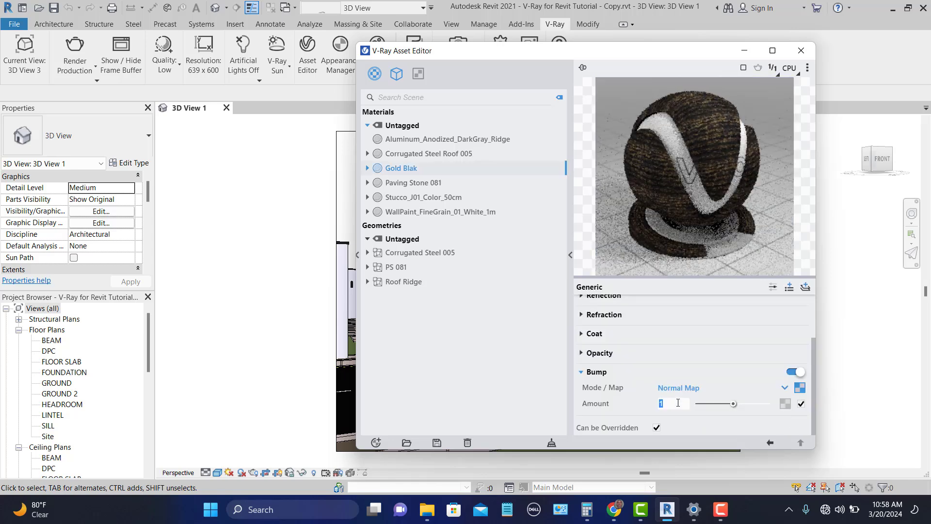
type("0.21")
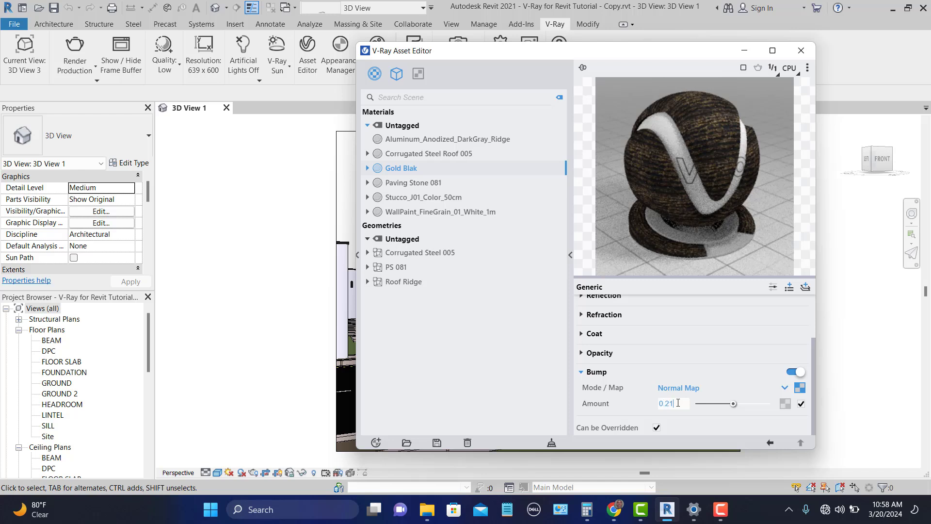
key("BackSpace")
key("BackSpace")
key("Return")
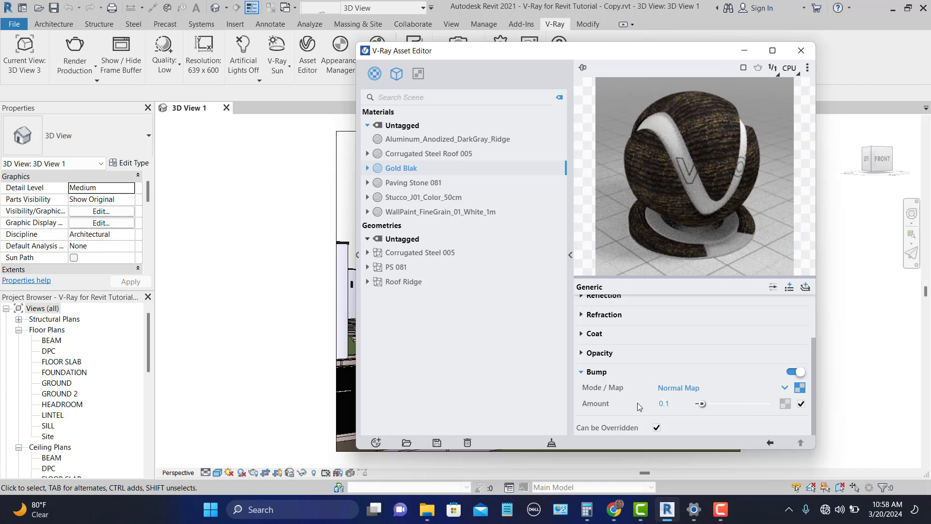
left_click(581, 372)
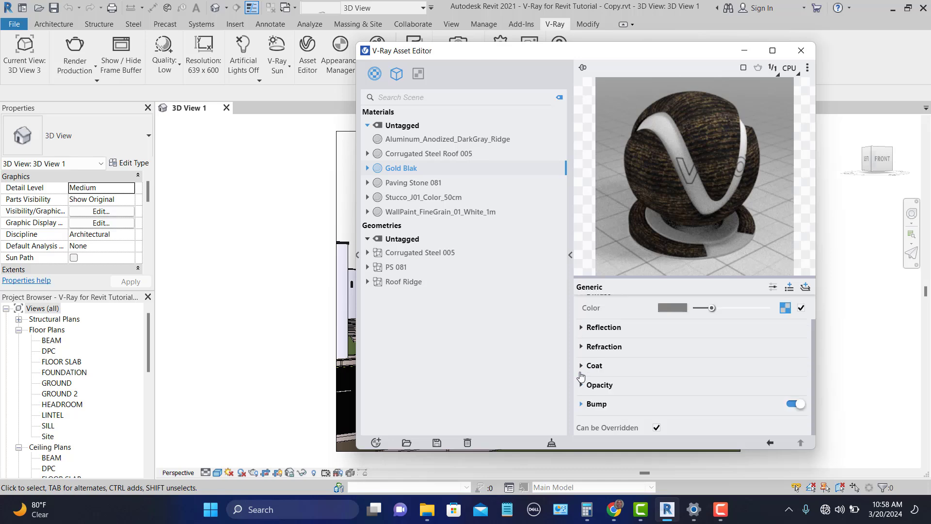
Switch to File Explorer, examine the texture images in the nested maps folder of portoro_gold_black, and return to the V-Ray Asset Editor.
mouse_move(433, 518)
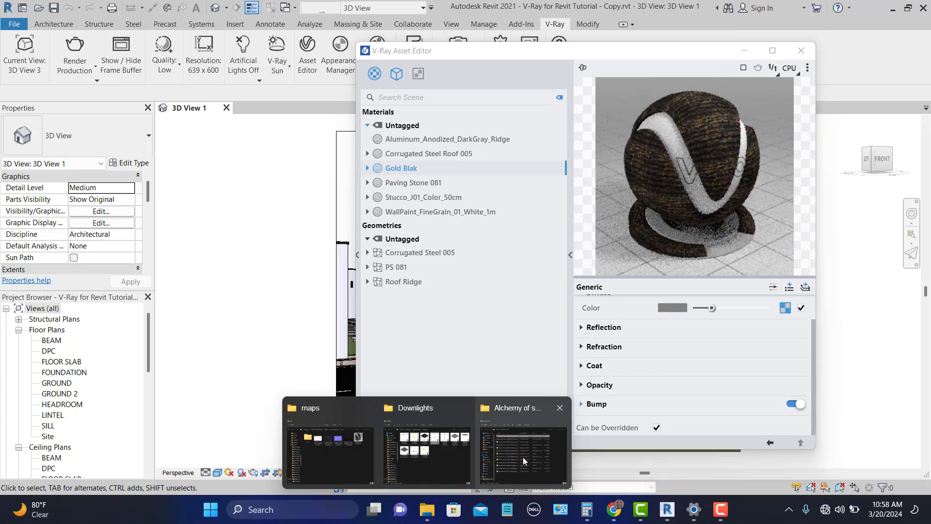
mouse_move(523, 456)
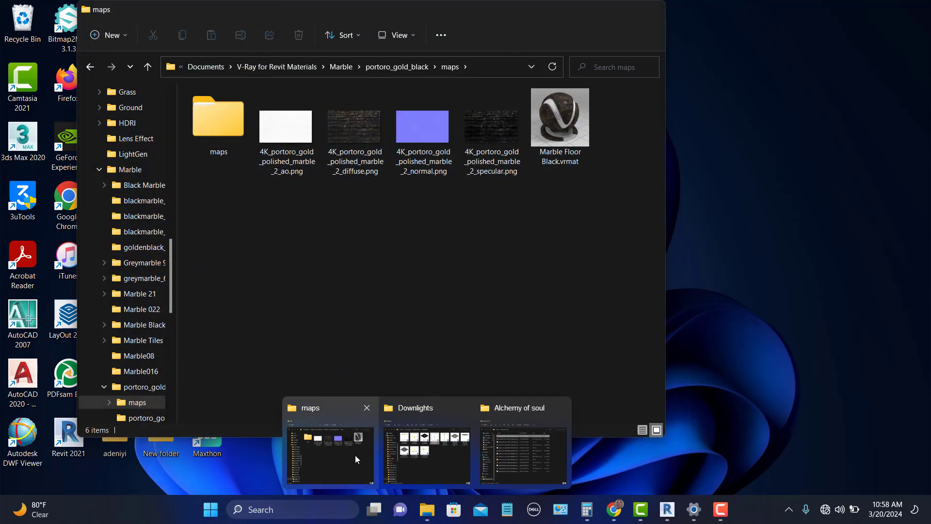
left_click(356, 455)
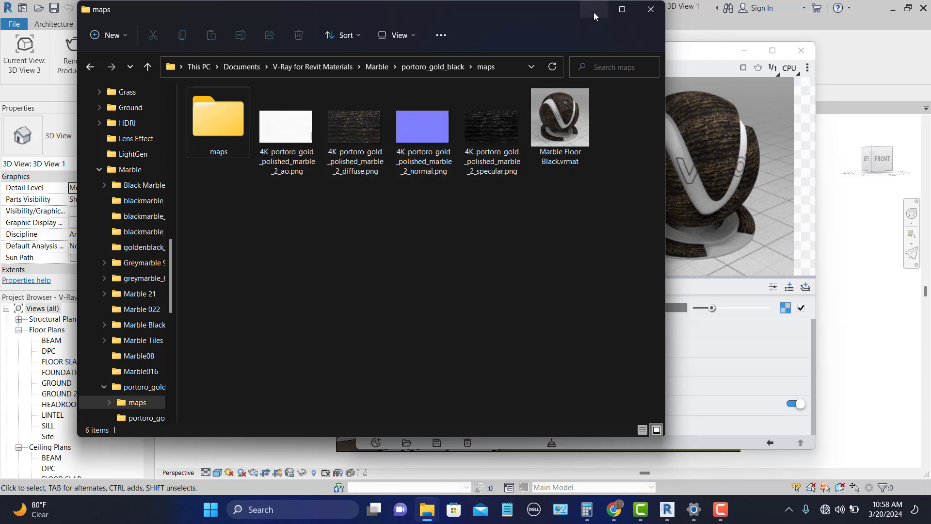
double_click(230, 111)
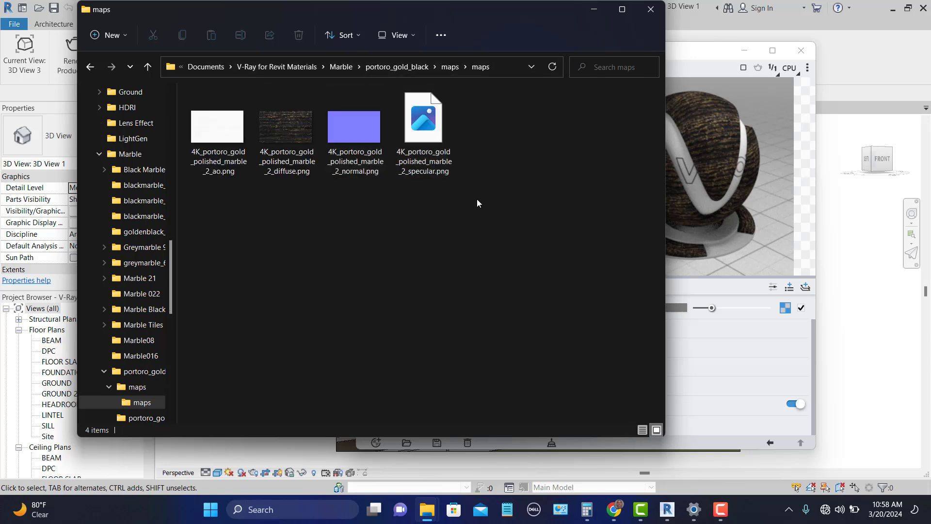
left_click(594, 9)
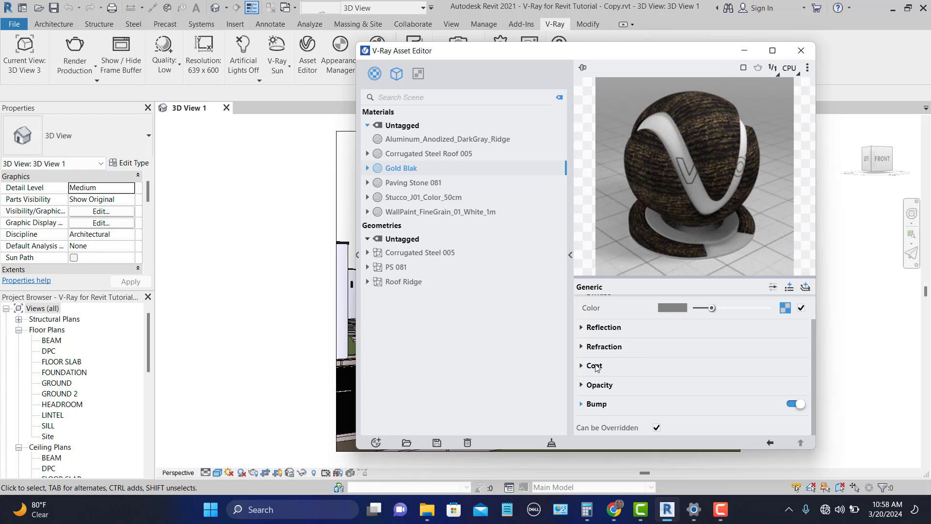
Set the coat amount of Gold Blak to 0.125 and collapse the coat settings.
left_click(580, 366)
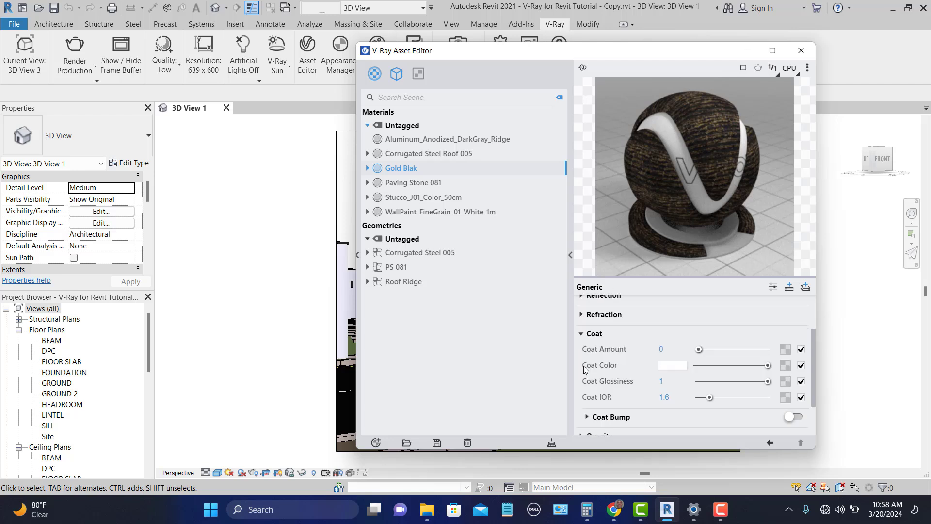
double_click(669, 347)
type("0.125")
key("Return")
left_click(582, 334)
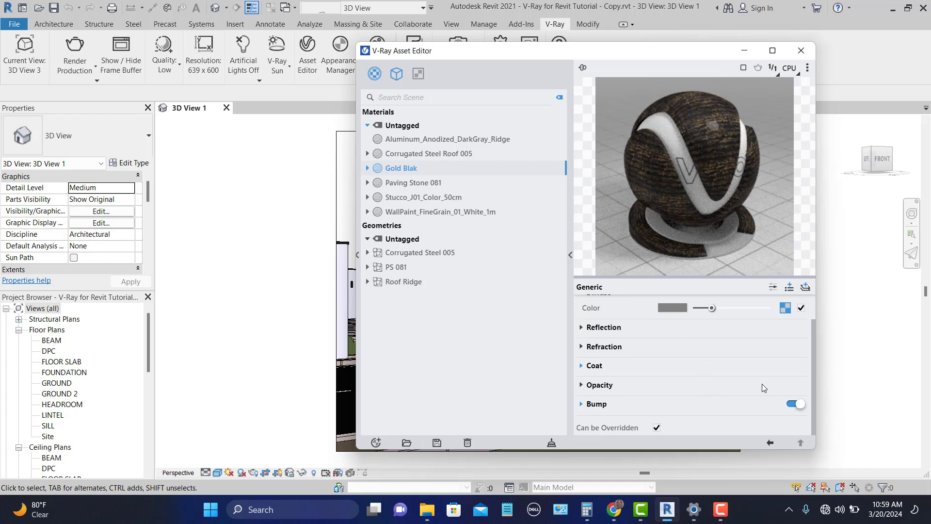
scroll(763, 384, "up", 1)
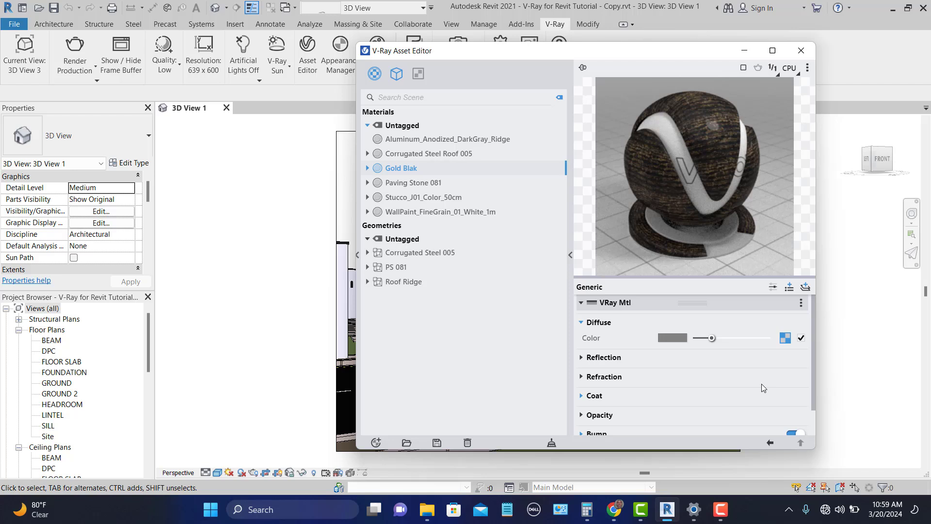
Rename the Gold Blak material to Gold Black.
right_click(414, 169)
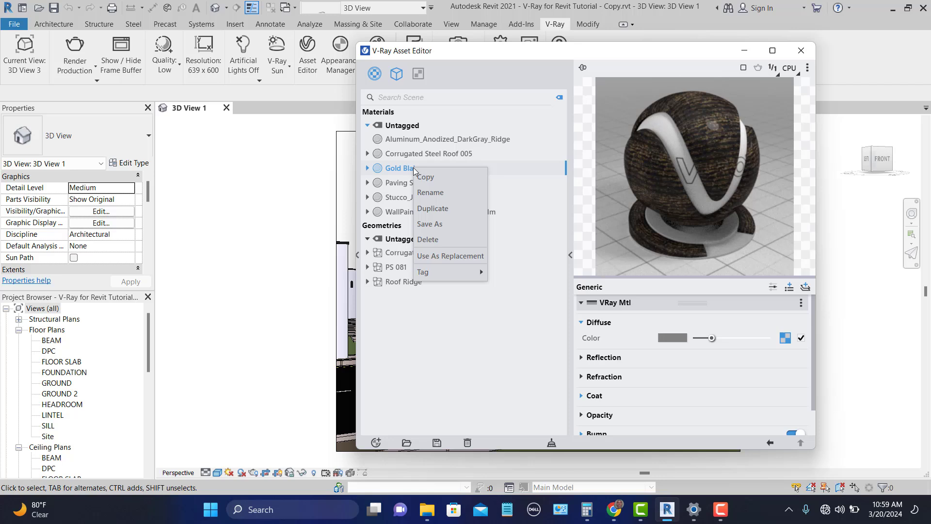
left_click(430, 193)
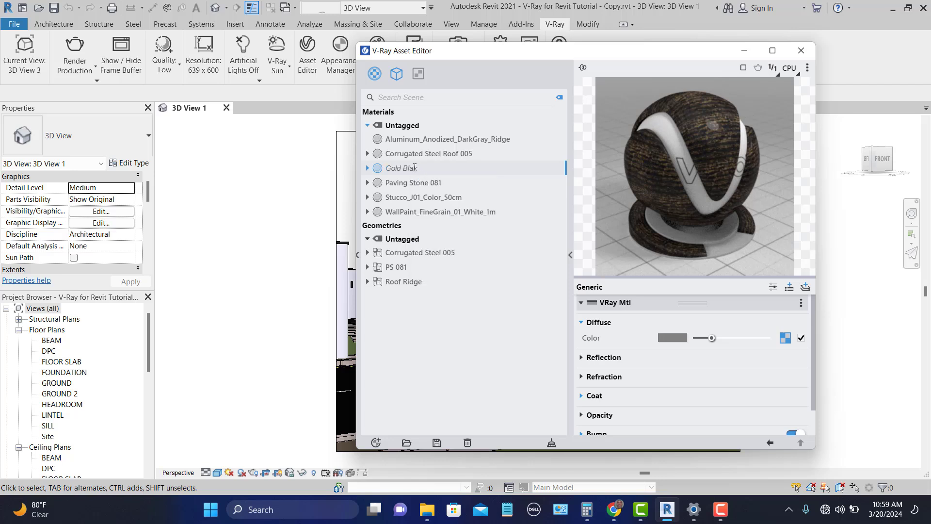
type("ck")
key("Return")
Show the V-Ray material library and expand AEC, materials, v5.0 and Materials to open the Glass category.
left_click(359, 254)
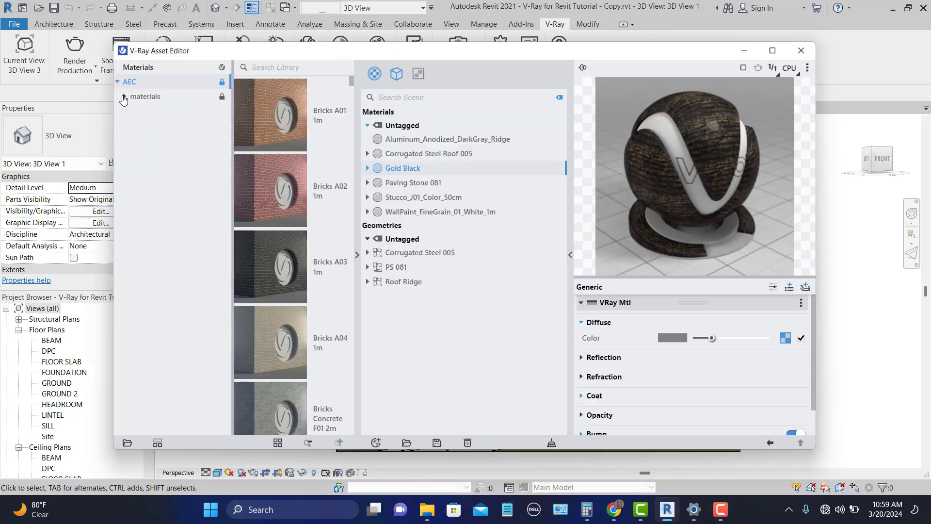
left_click(124, 96)
left_click(132, 112)
left_click(140, 126)
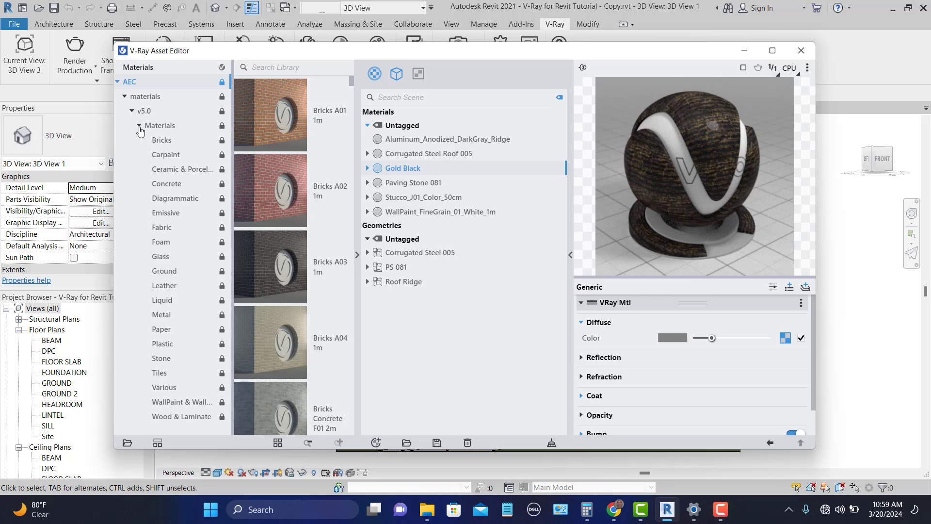
left_click(162, 257)
Browse the Glass library materials and add Glass Window YellowGrey to the scene materials.
scroll(315, 332, "down", 10)
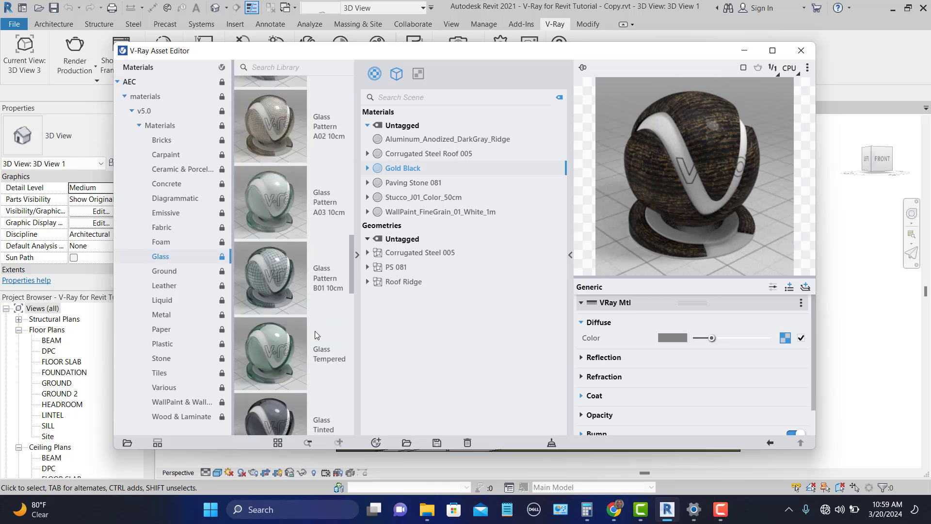
scroll(315, 331, "down", 8)
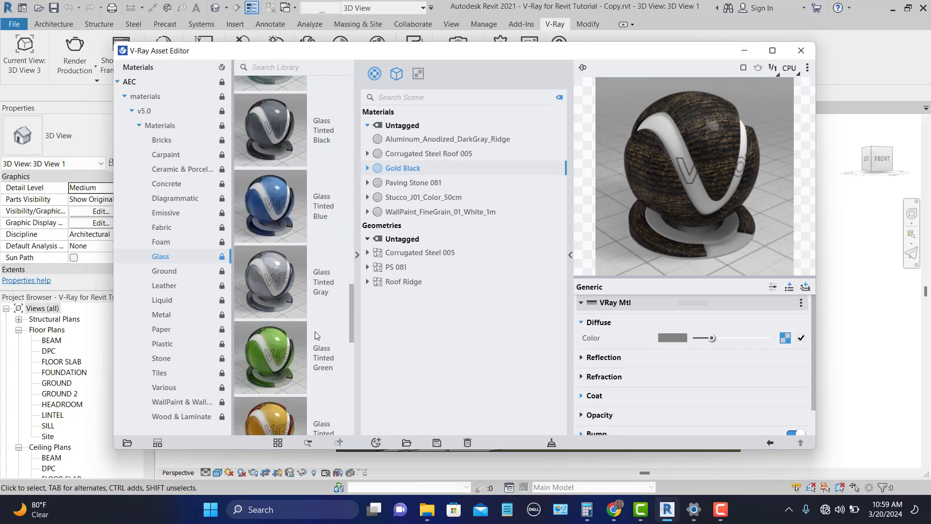
scroll(315, 331, "down", 5)
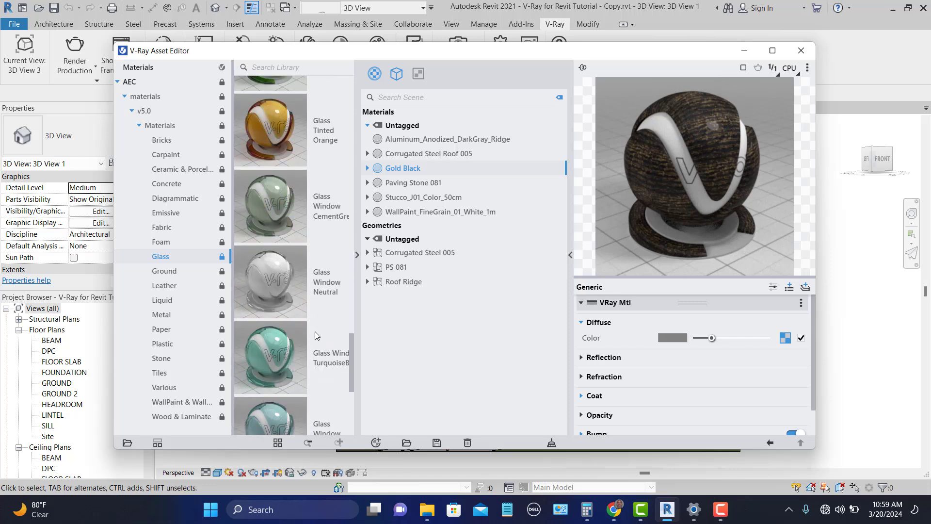
scroll(316, 330, "down", 3)
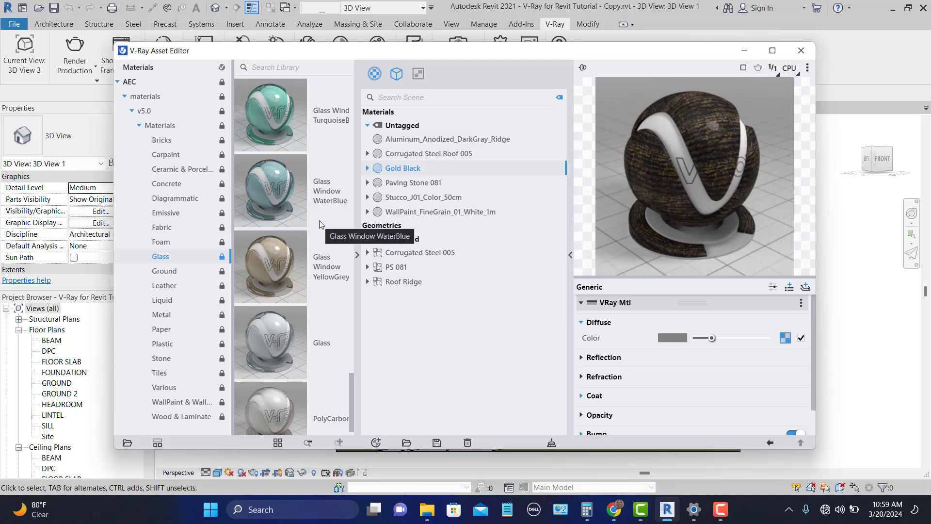
scroll(333, 134, "up", 1)
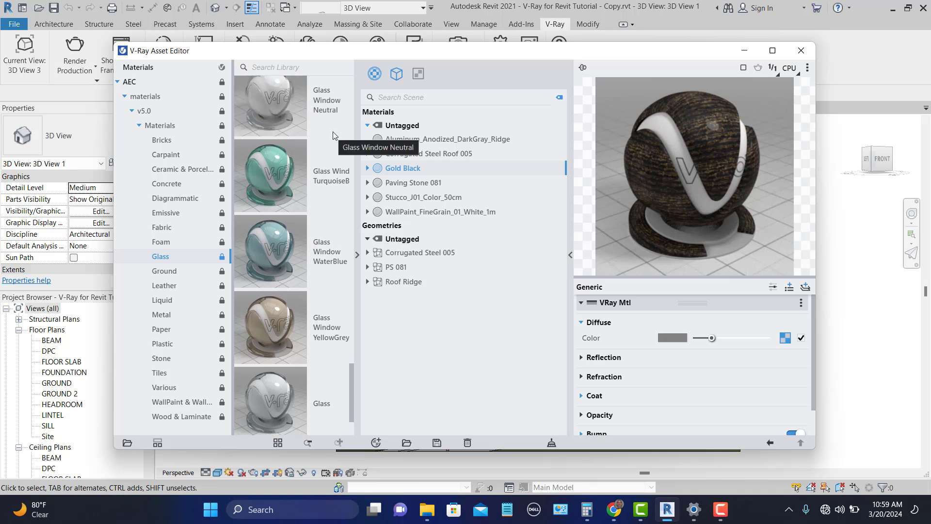
scroll(333, 134, "up", 2)
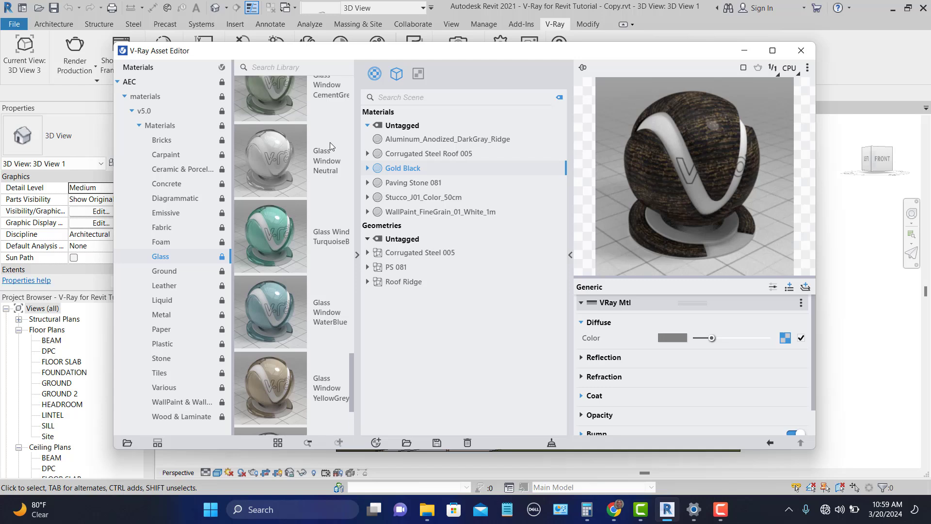
scroll(329, 152, "up", 3)
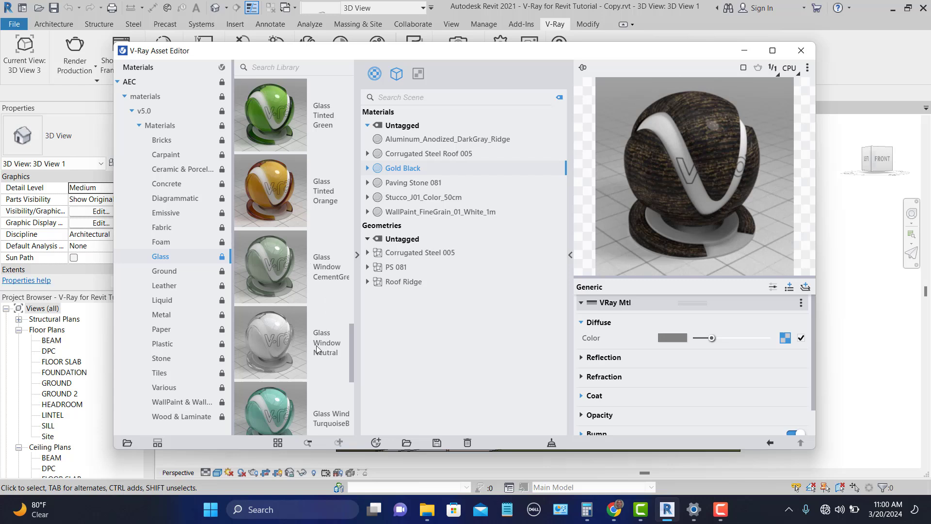
scroll(328, 345, "down", 1)
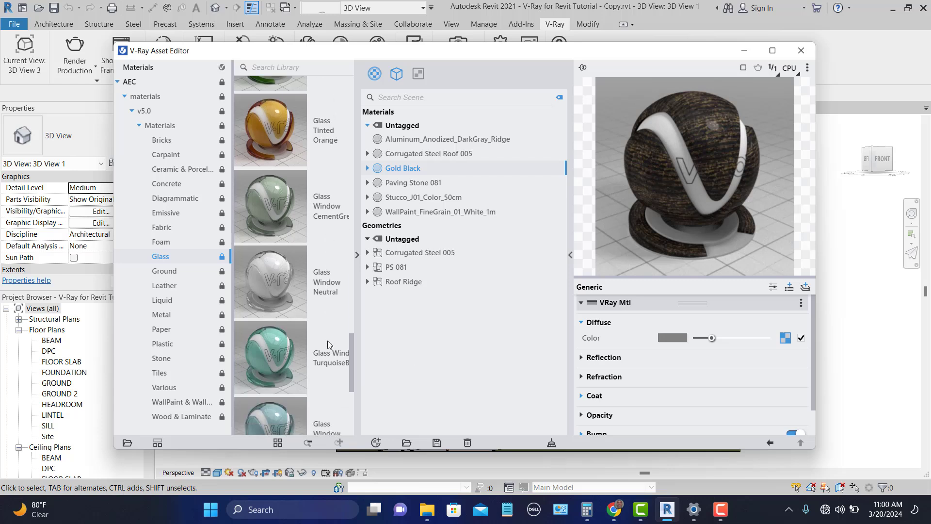
scroll(327, 342, "down", 1)
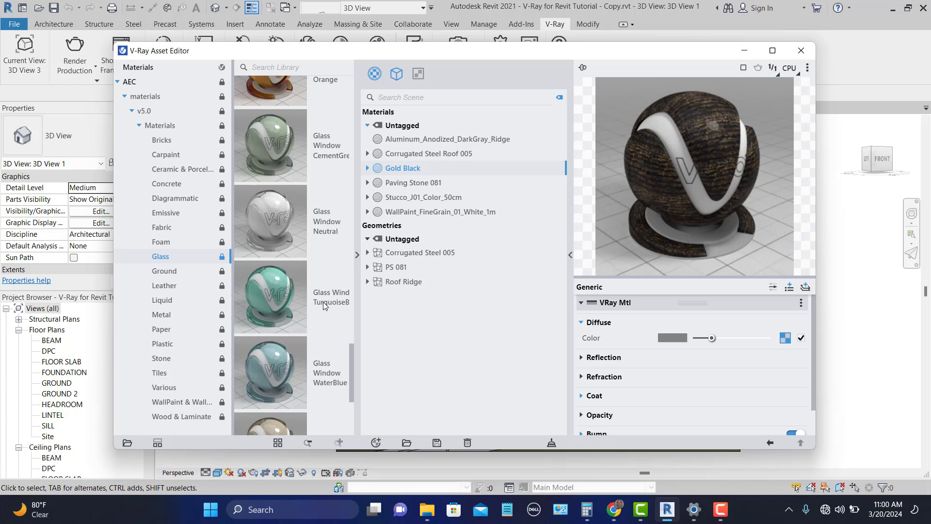
scroll(329, 372, "down", 1)
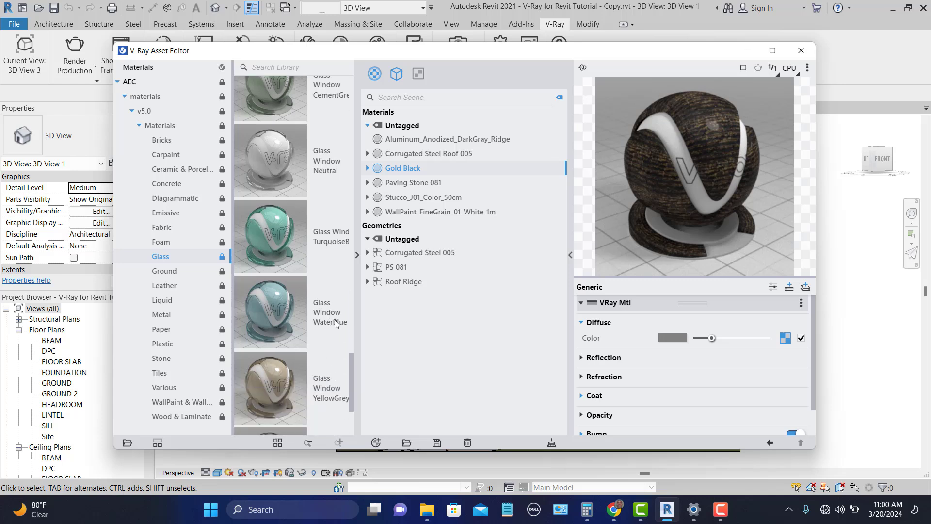
scroll(330, 359, "down", 1)
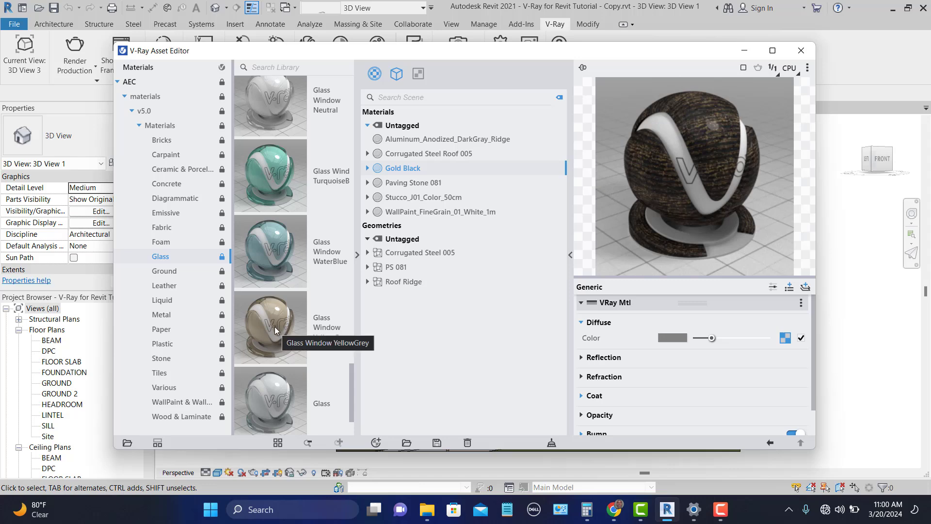
left_click_drag(275, 327, 480, 317)
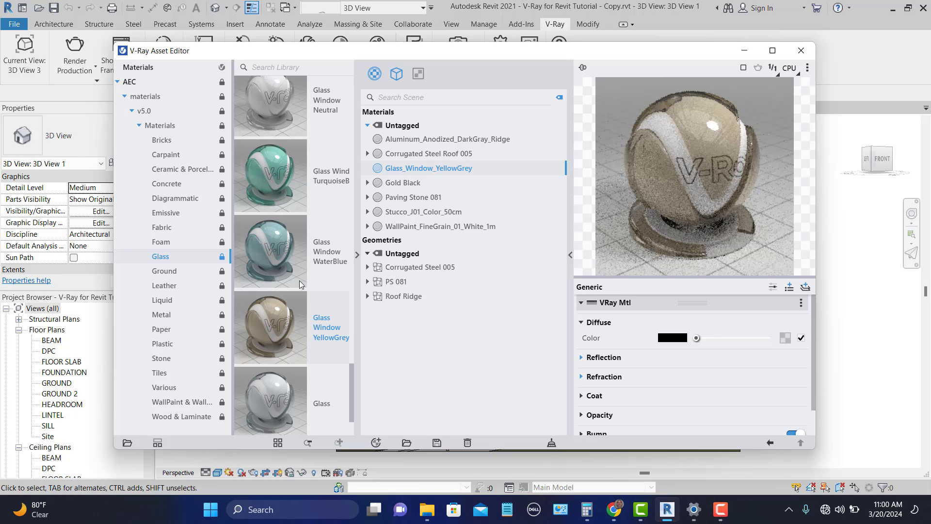
Add the Glass Tinted Blue library material to the scene materials.
scroll(299, 281, "up", 2)
scroll(300, 280, "up", 2)
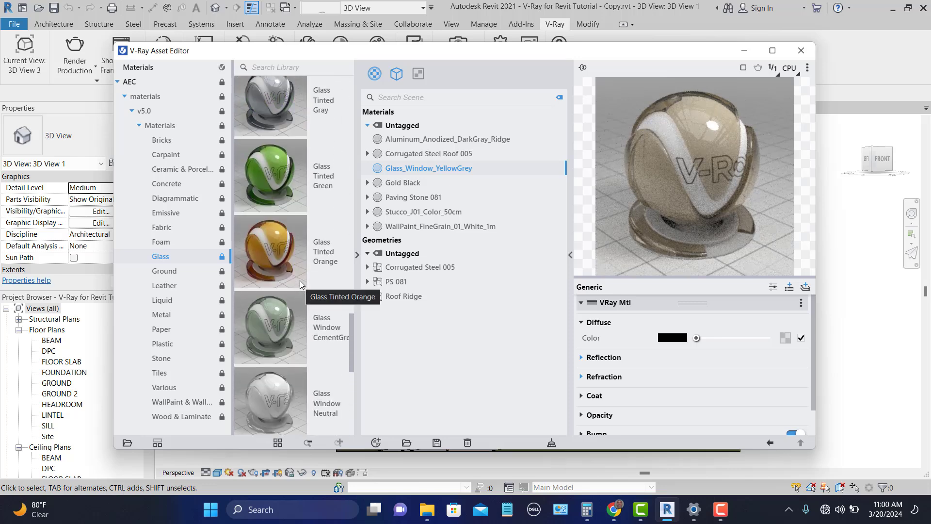
scroll(300, 281, "up", 2)
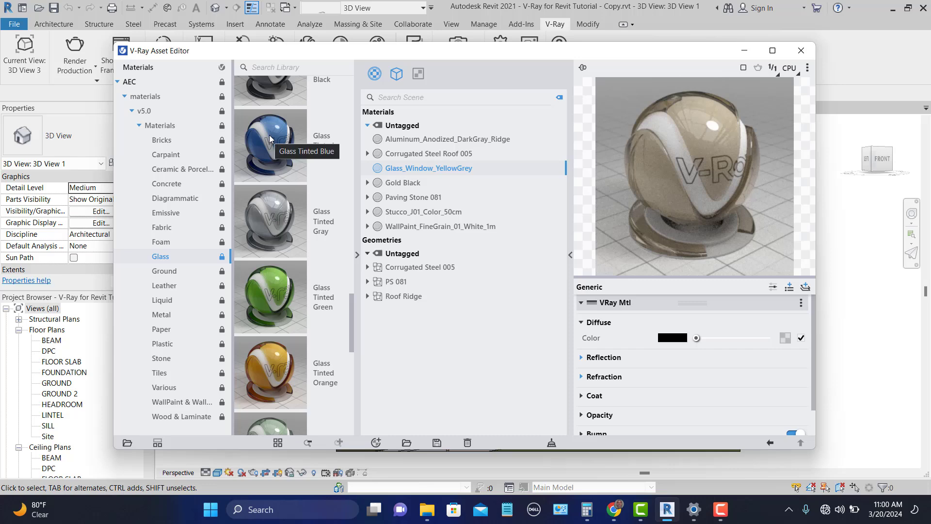
left_click_drag(269, 139, 486, 212)
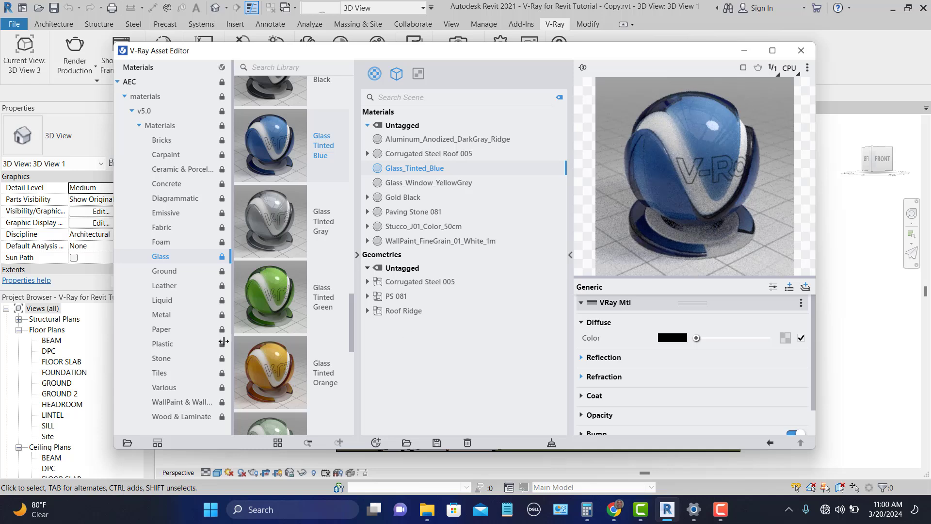
Add Aluminum Anodized DarkGray from the Metal library category to the scene and darken its diffuse color to near black.
left_click(162, 317)
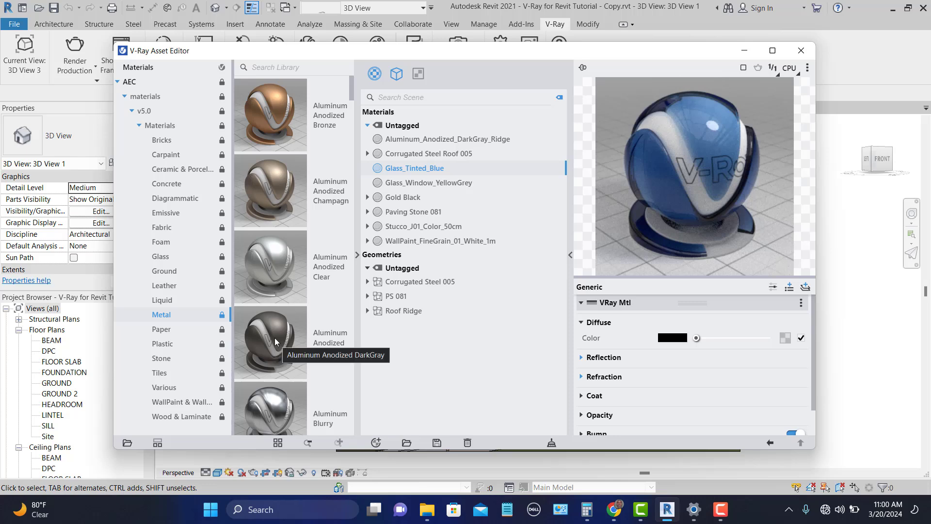
left_click_drag(277, 339, 513, 275)
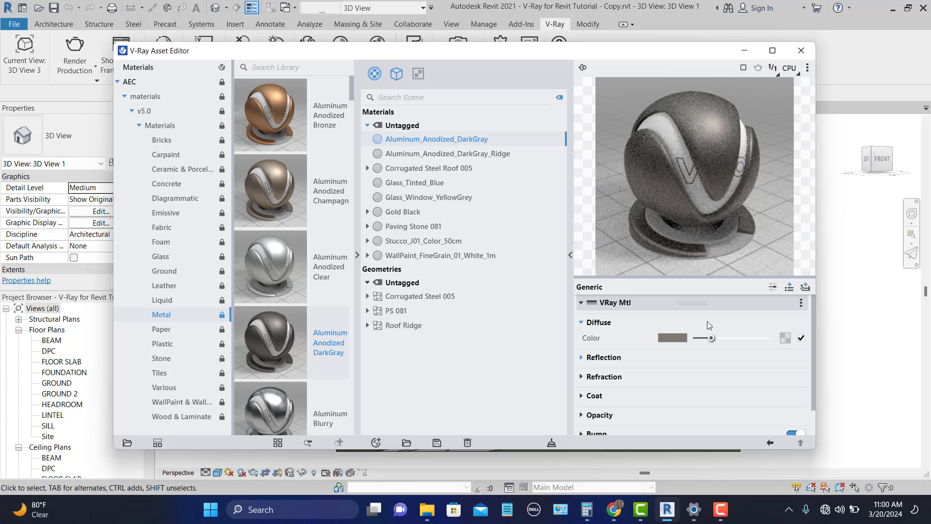
left_click_drag(711, 337, 700, 341)
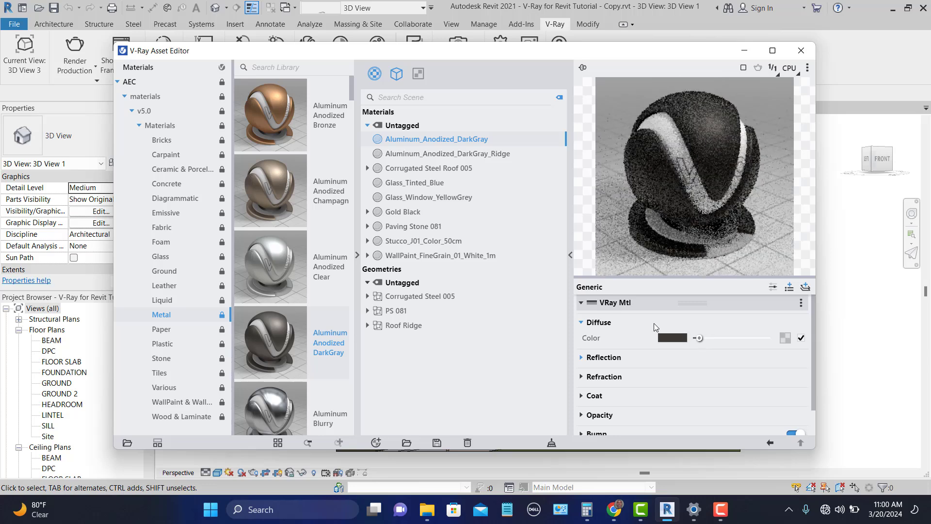
Set the coat amount of Aluminum_Anodized_DarkGray to 0.125 and collapse the coat settings.
left_click(582, 397)
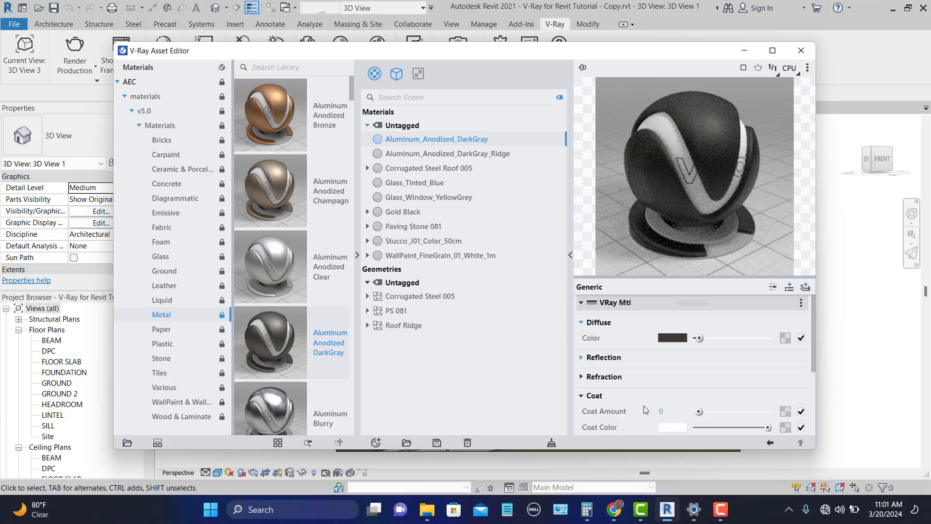
left_click(670, 412)
type("0.125")
left_click(641, 395)
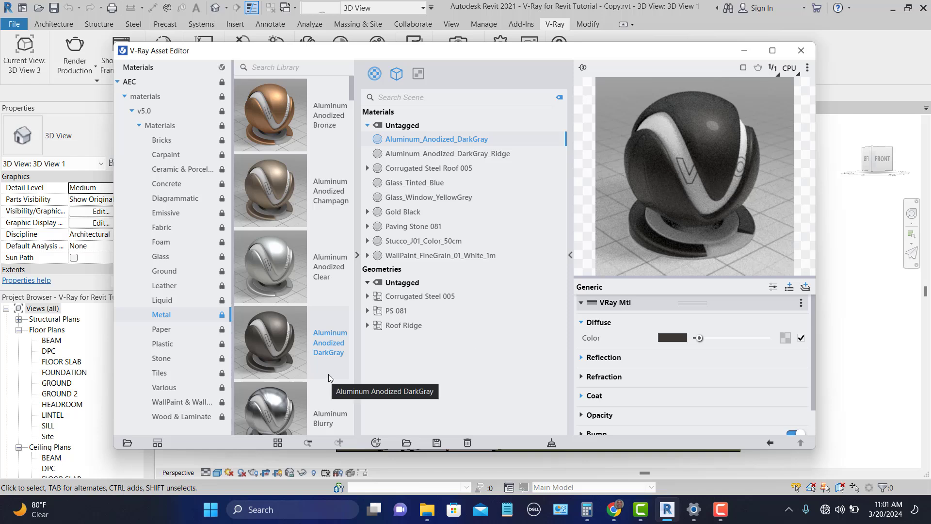
Rename the Aluminum_Anodized_DarkGray material to Aluminum_Anodized_DarkGray_Window.
right_click(483, 142)
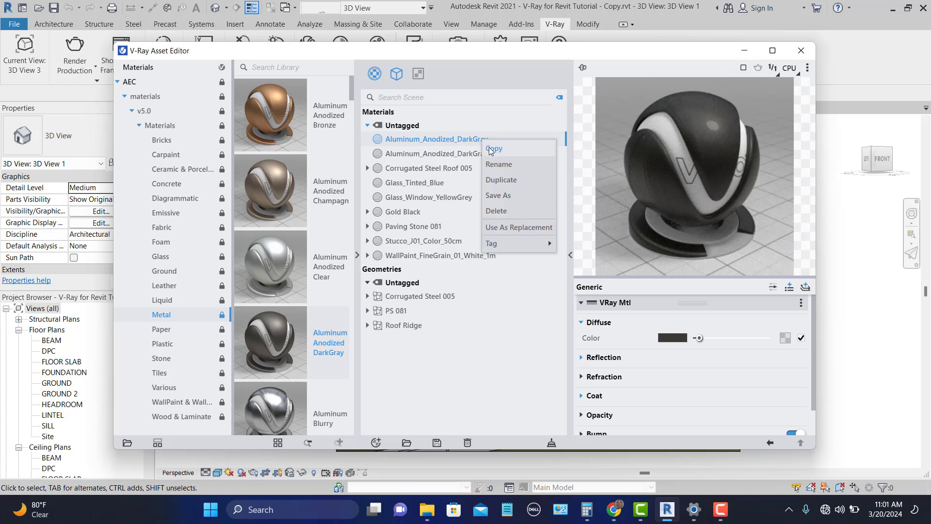
left_click(498, 165)
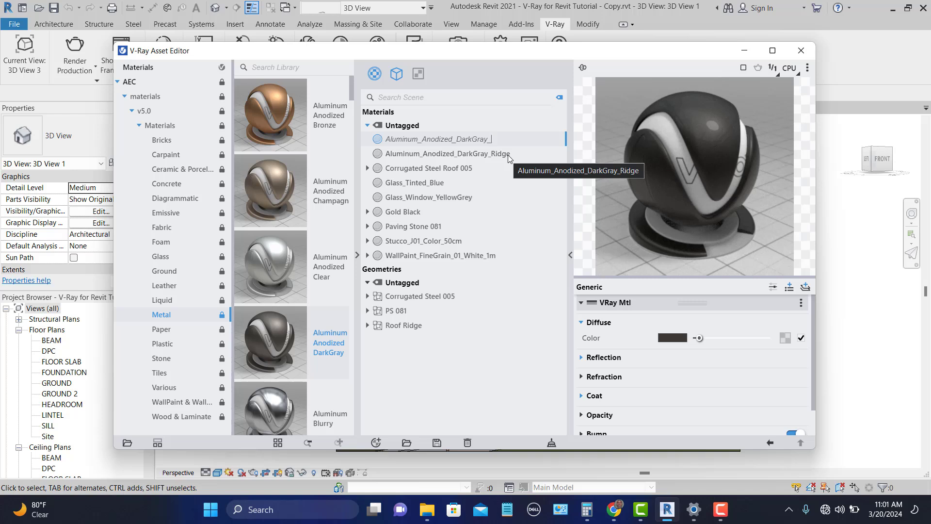
type("W")
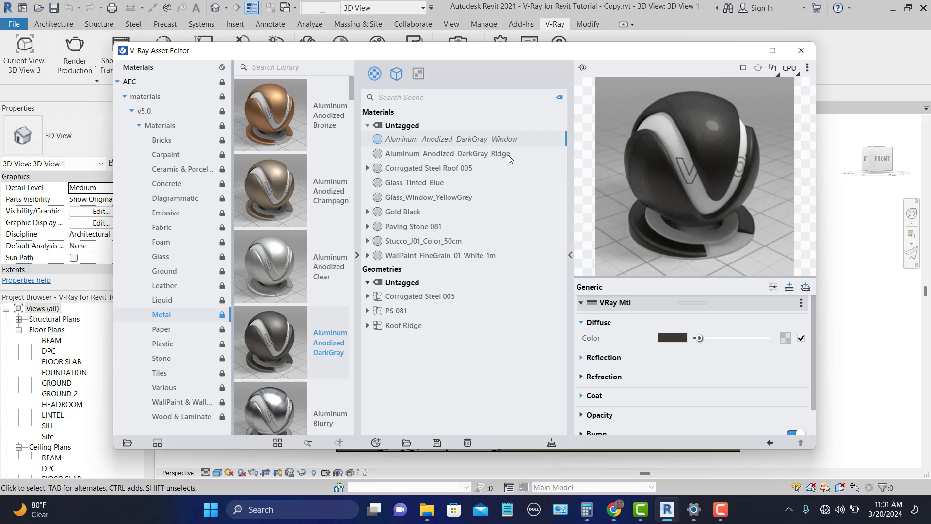
type("indow")
key("Return")
left_click(526, 214)
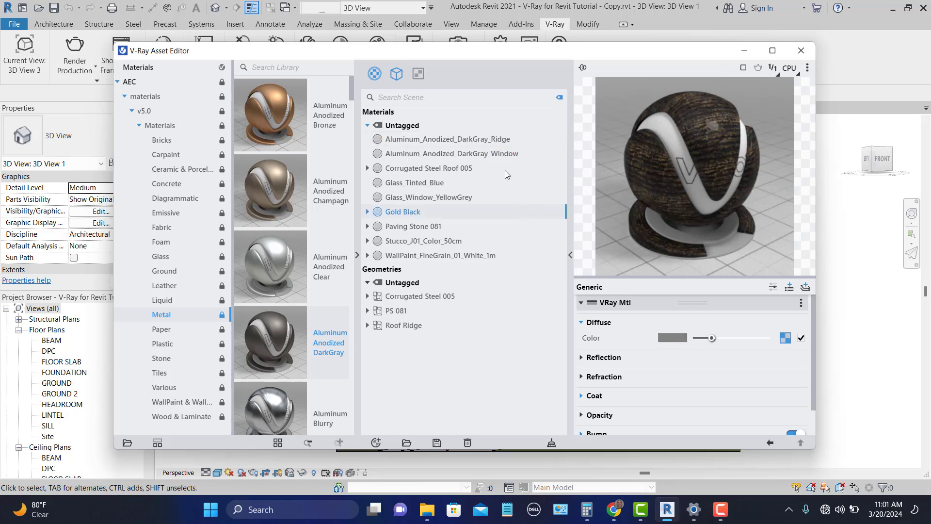
Add Iron Blurry 5cm from the Metal library category to the scene and darken its diffuse color slightly.
scroll(328, 334, "down", 1)
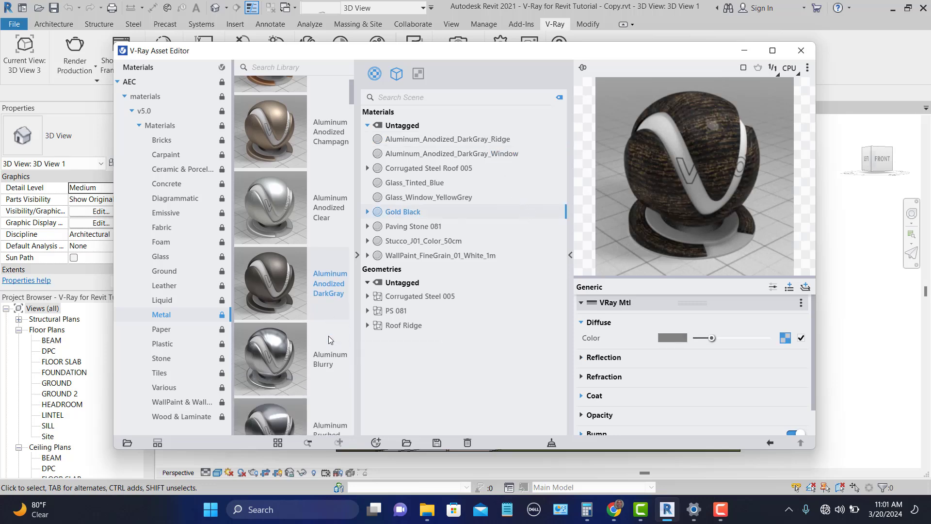
scroll(328, 336, "down", 1)
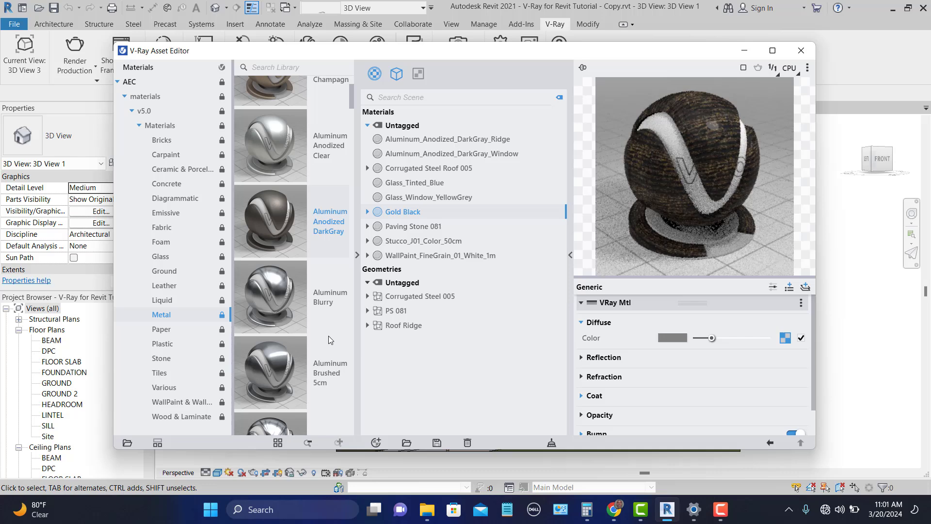
scroll(328, 336, "down", 5)
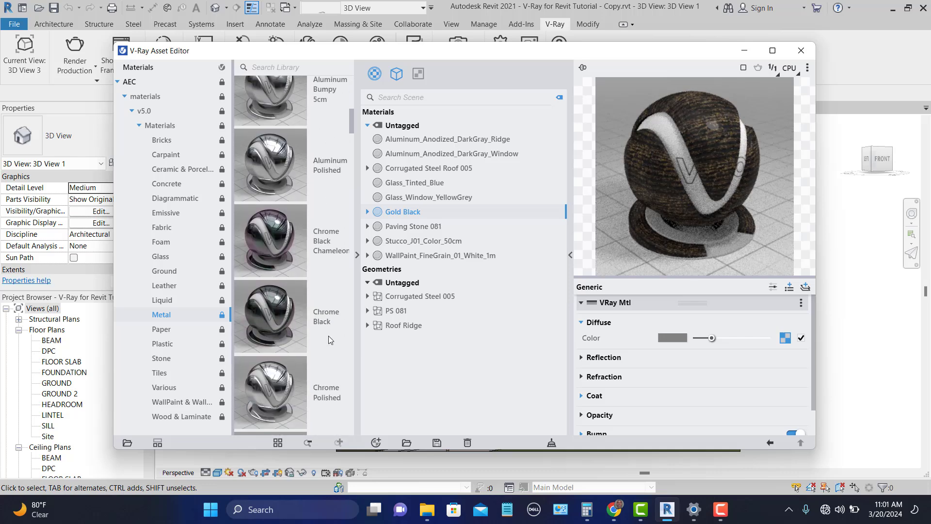
scroll(329, 336, "down", 1)
scroll(328, 338, "down", 10)
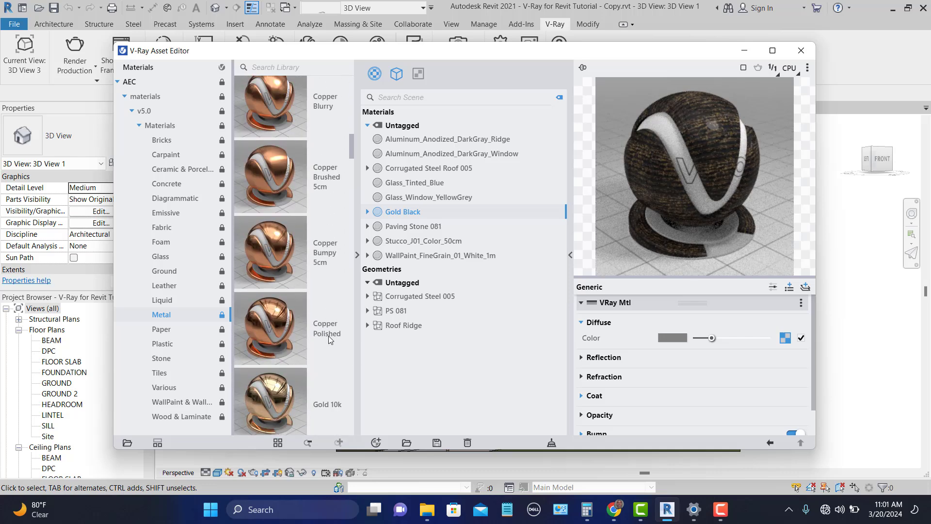
scroll(328, 338, "up", 2)
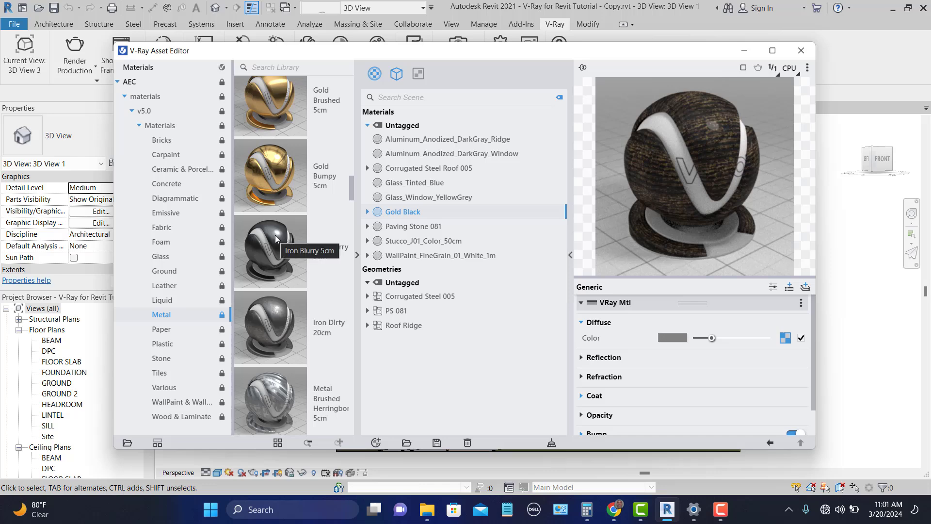
left_click_drag(273, 241, 509, 209)
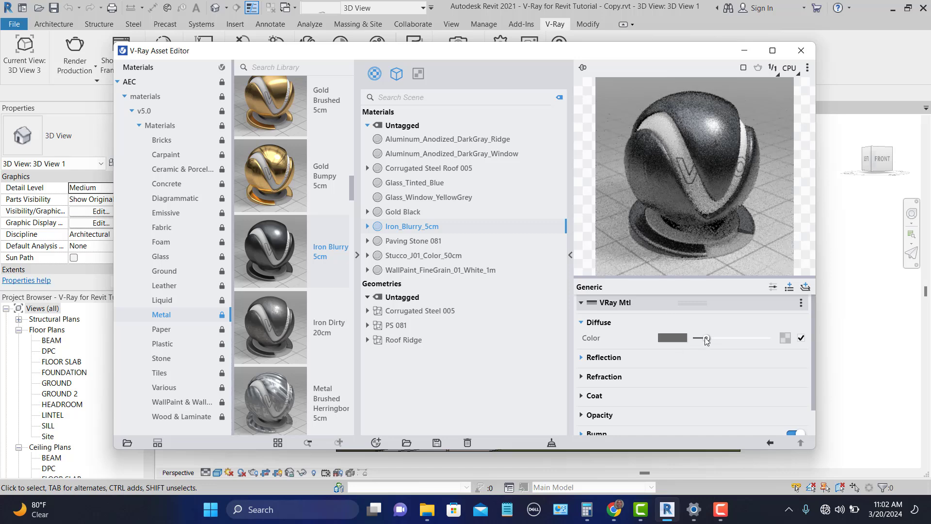
left_click_drag(708, 339, 703, 339)
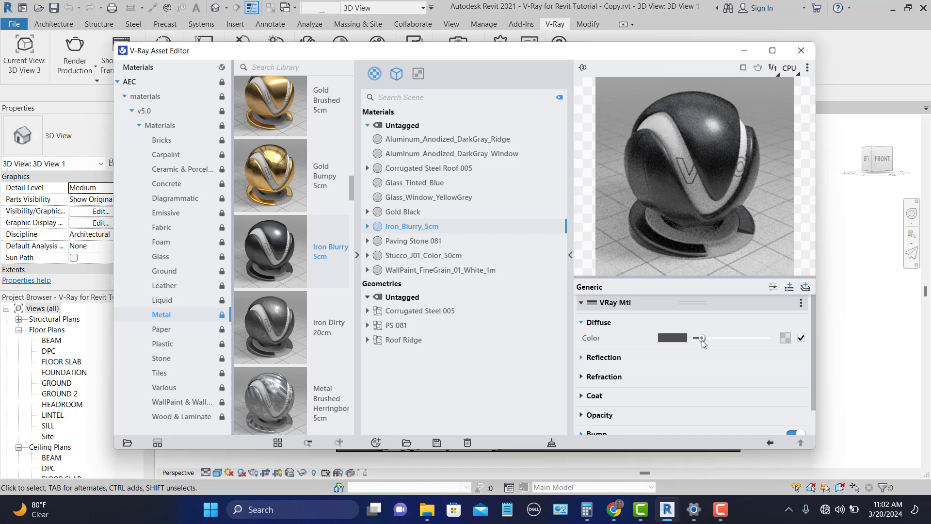
Check the reflection settings of Iron_Blurry_5cm and inspect the dark canopy beside the LUX 18 wall in the 3D view.
left_click(581, 358)
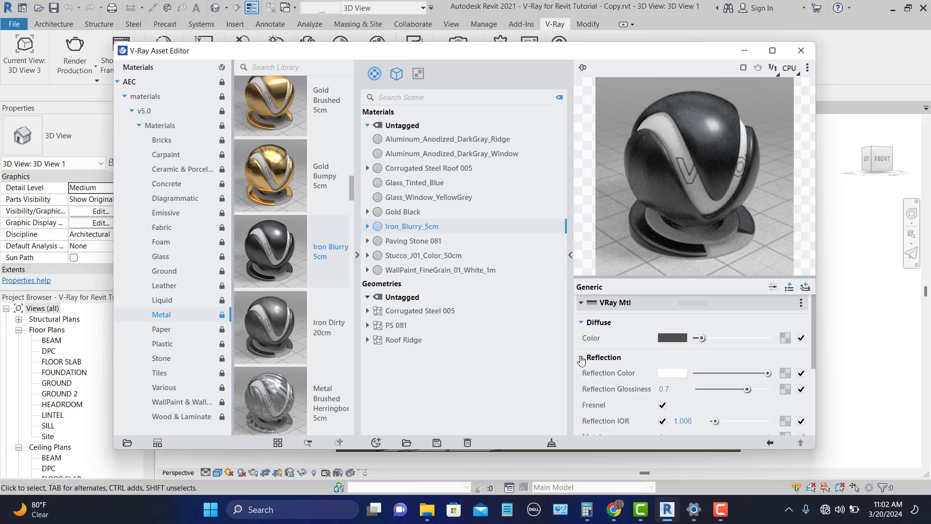
left_click(582, 358)
scroll(609, 376, "down", 2)
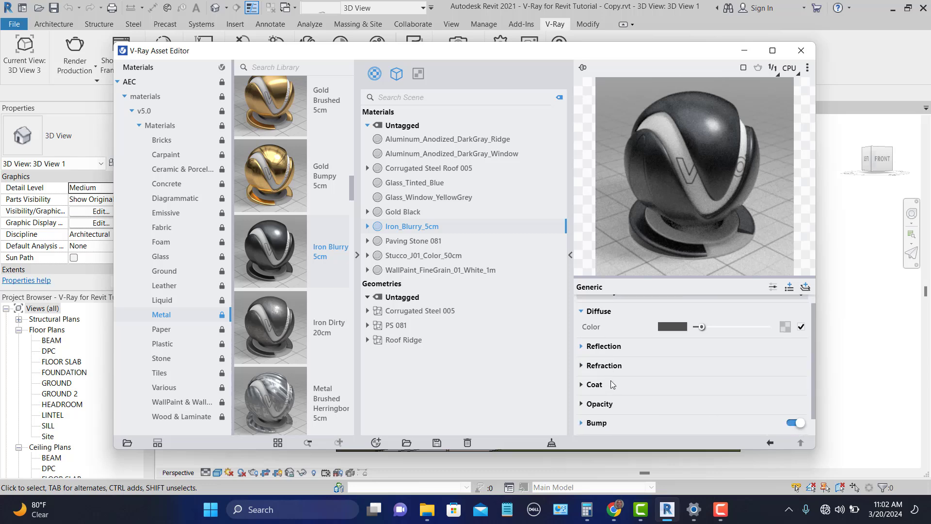
left_click(747, 51)
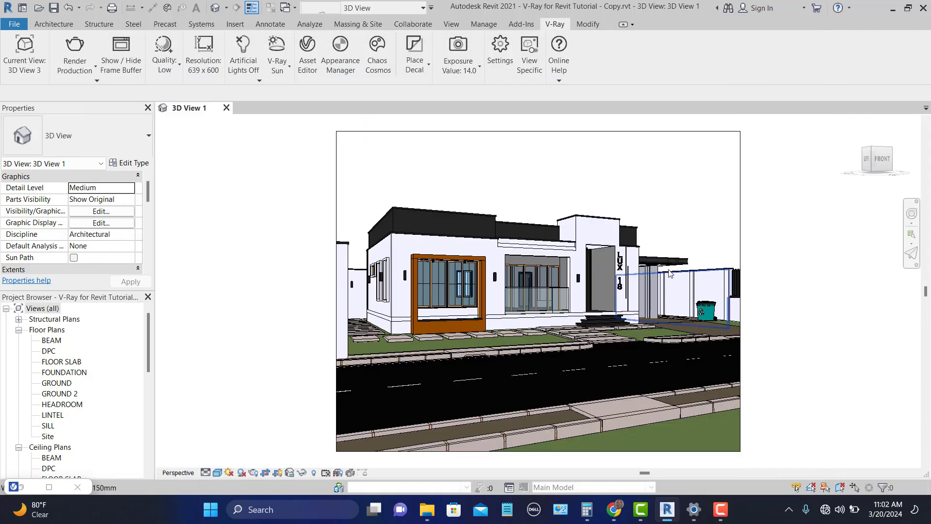
scroll(665, 264, "up", 5)
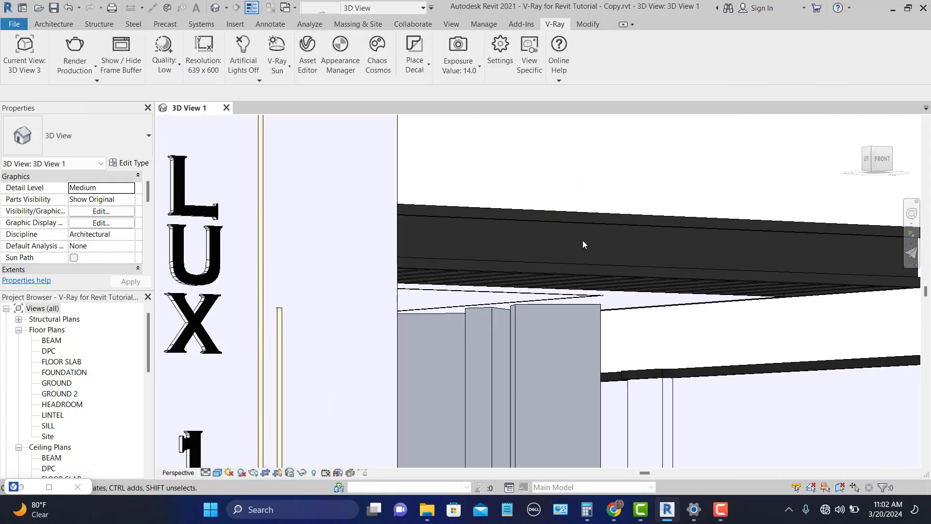
scroll(642, 226, "down", 5)
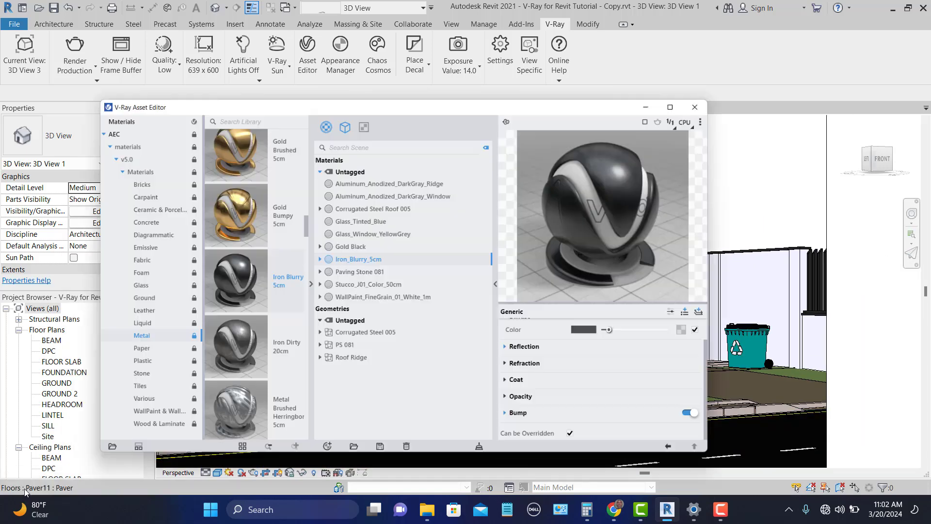
left_click(27, 488)
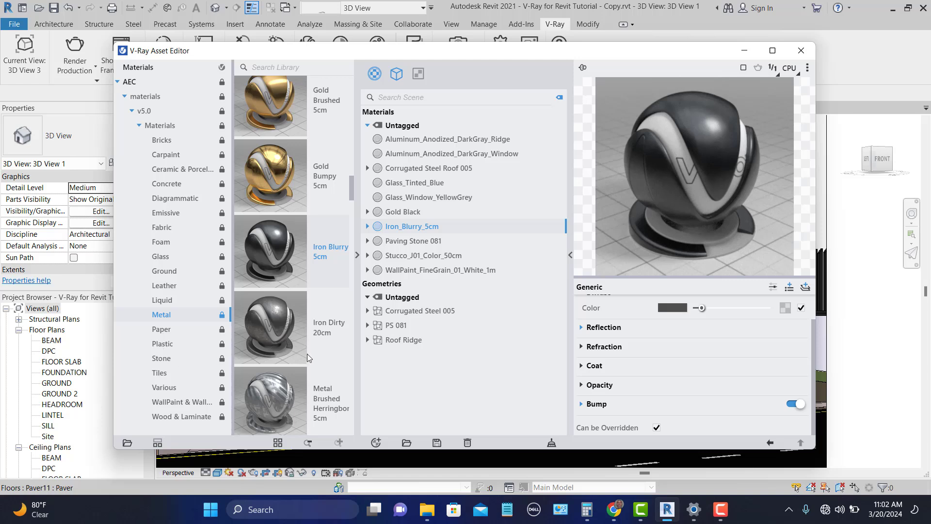
Add Metal Painted Red 5cm from the Metal library category to the scene materials.
scroll(329, 360, "down", 5)
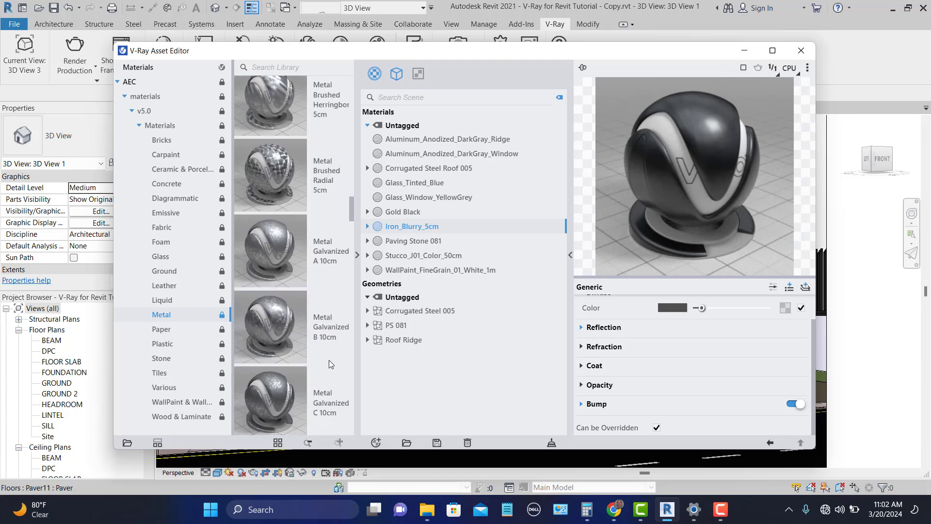
scroll(328, 359, "down", 6)
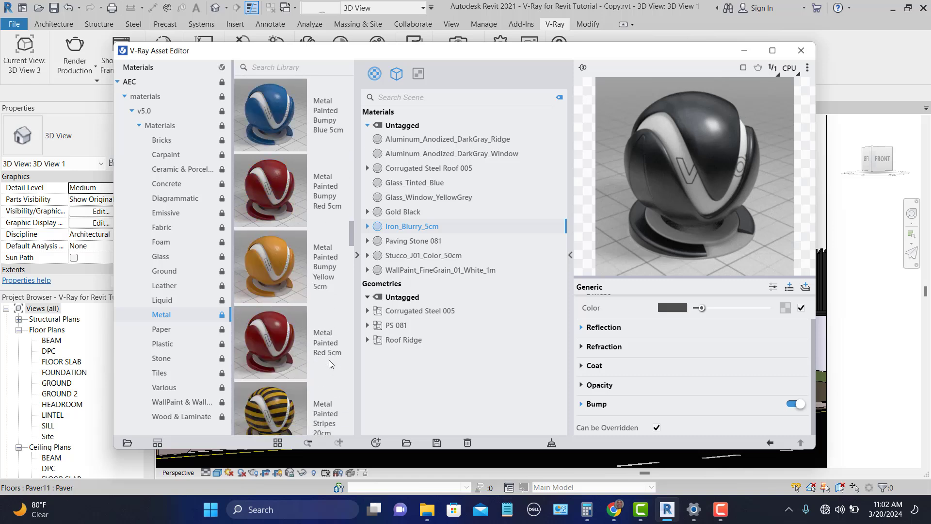
scroll(329, 360, "up", 1)
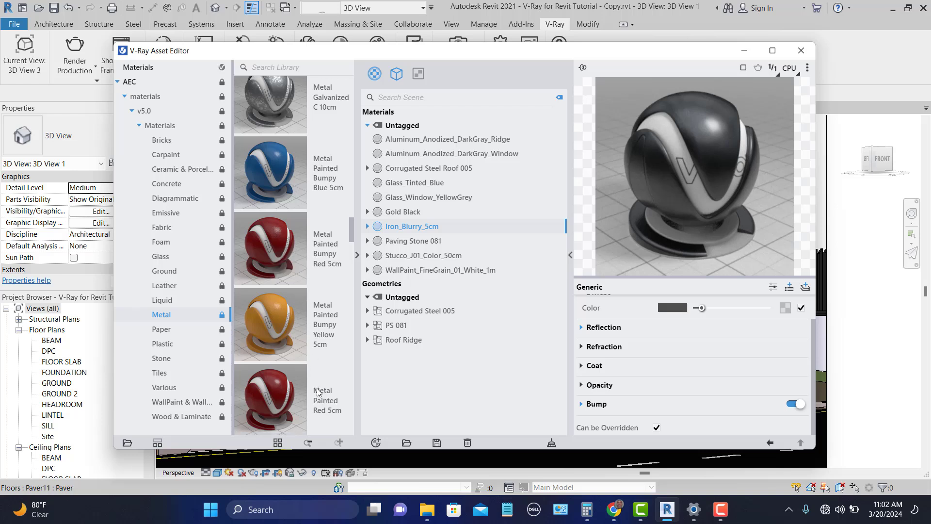
scroll(317, 388, "down", 1)
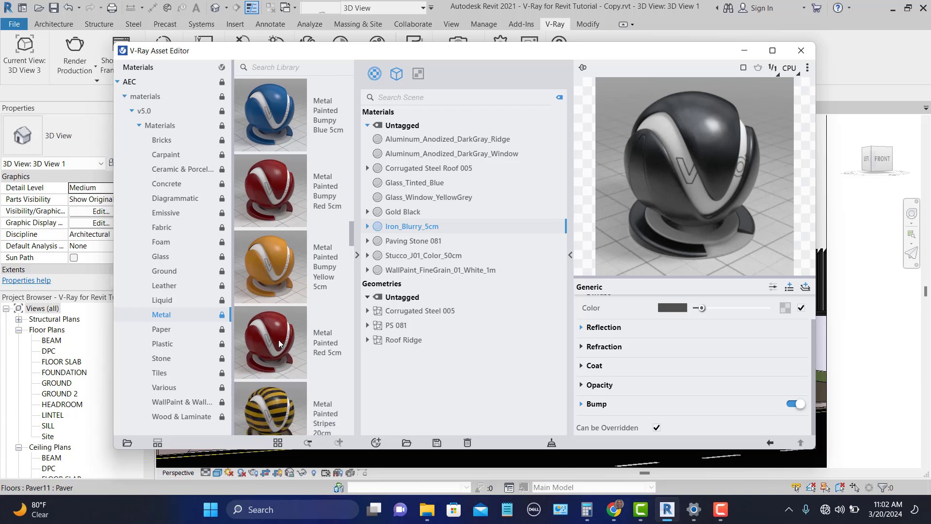
mouse_move(279, 343)
left_mouse_down()
mouse_move(475, 271)
mouse_move(514, 235)
left_mouse_up()
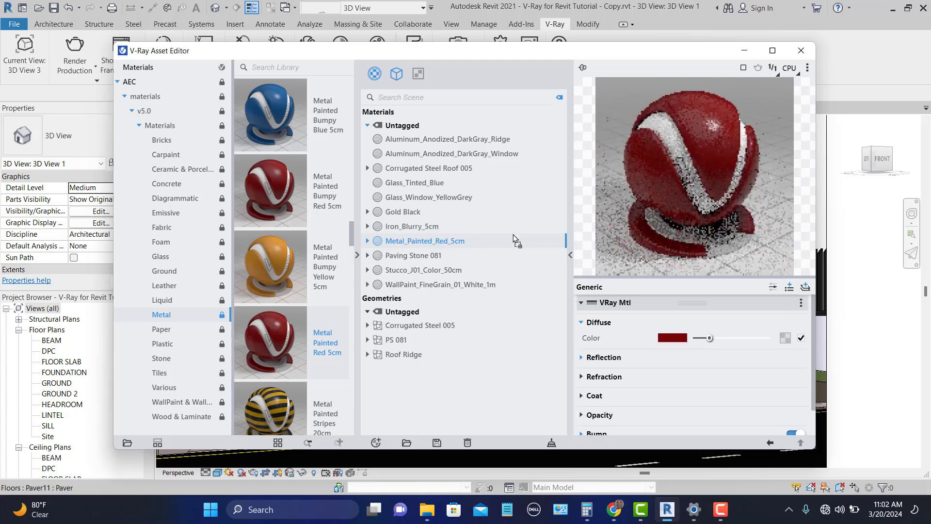
Rename the Metal_Painted_Red_5cm material to Metal_Painted_Red_5cm_Burglar.
right_click(443, 244)
left_click(461, 262)
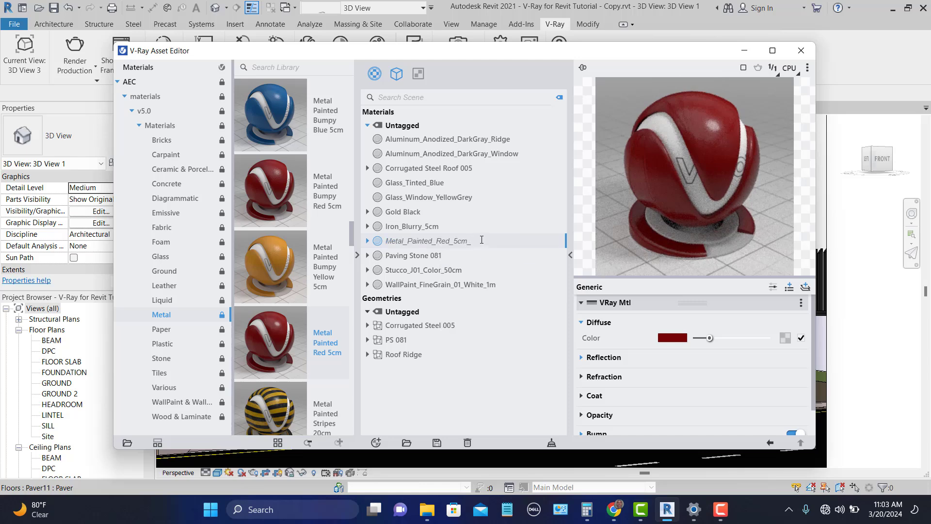
type("Burglar")
key("Return")
left_click(511, 267)
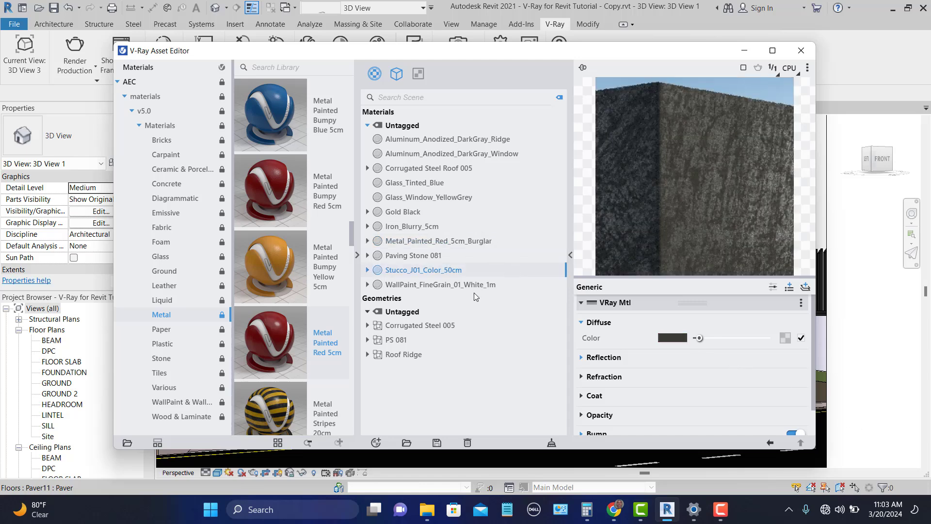
Darken the diffuse color of Metal_Painted_Red_5cm_Burglar to near black and compare it with Iron_Blurry_5cm.
left_click(436, 243)
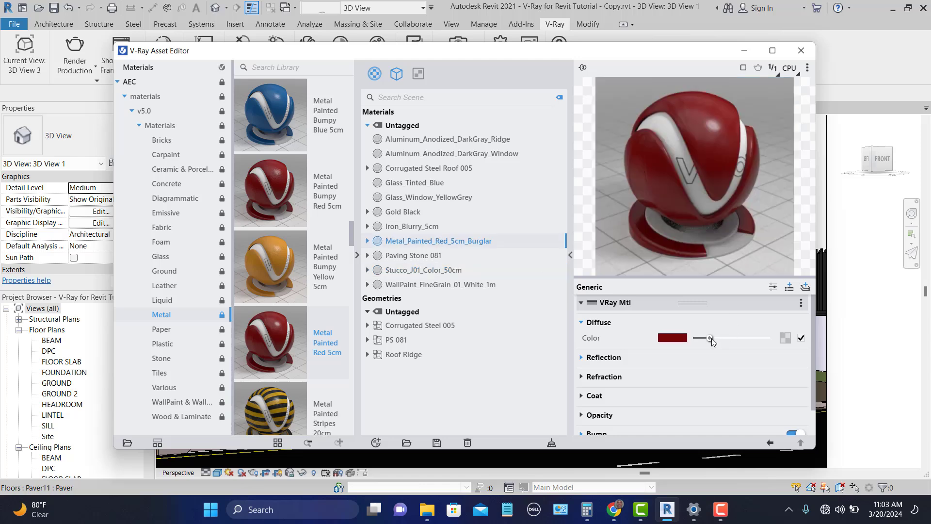
left_click_drag(712, 338, 702, 338)
left_click_drag(700, 338, 696, 339)
left_click(424, 227)
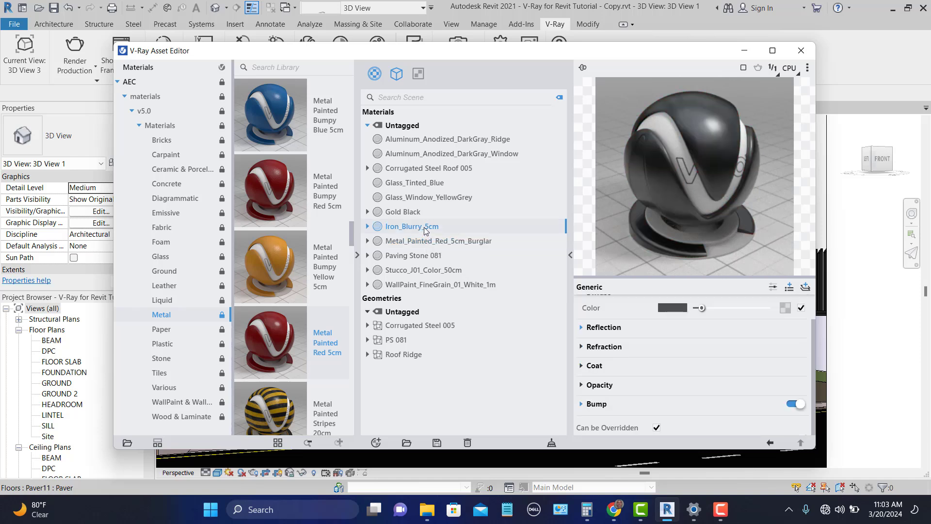
left_click(438, 241)
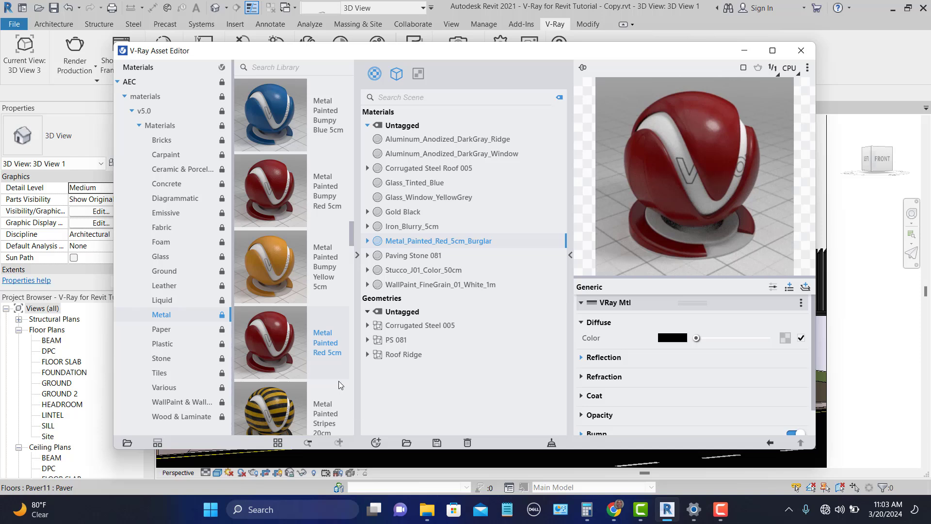
Add Concrete Flooring J01 2m from the Concrete library category to the scene materials.
left_click(170, 184)
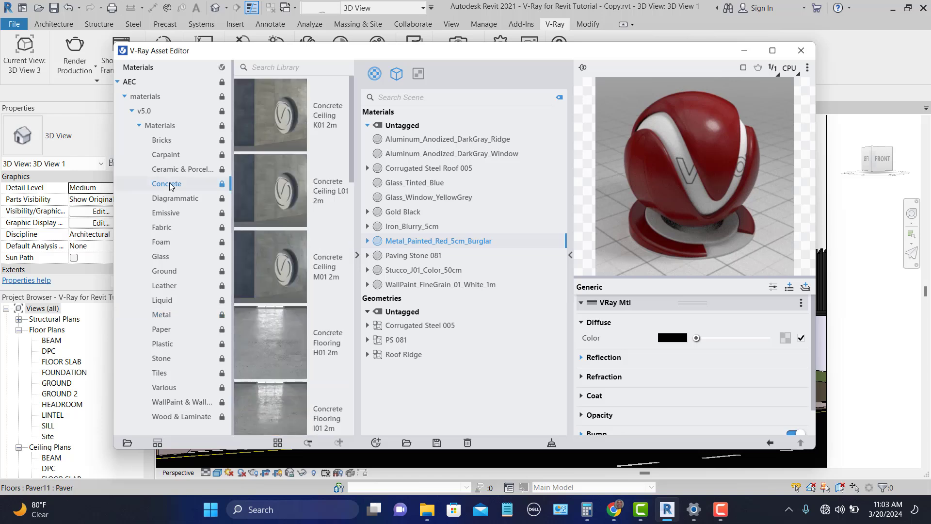
scroll(336, 305, "down", 3)
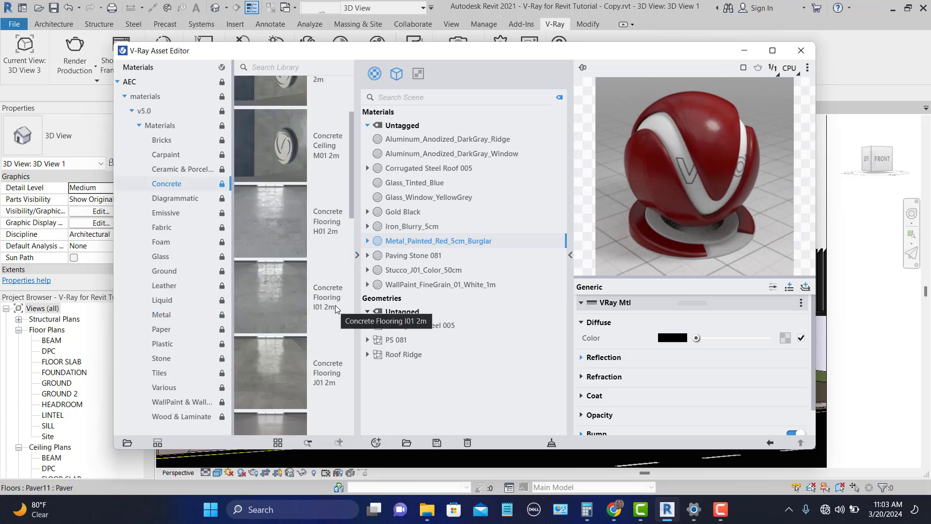
scroll(336, 305, "down", 1)
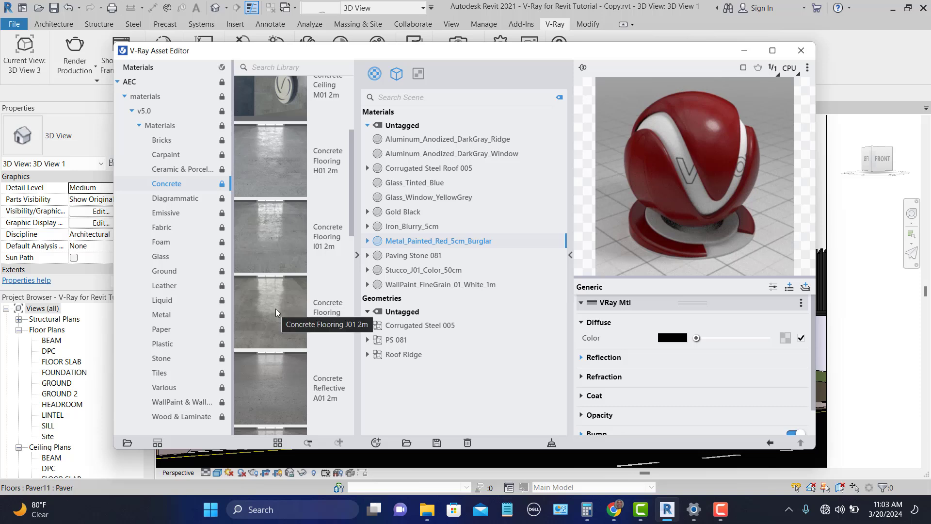
left_click_drag(268, 307, 496, 258)
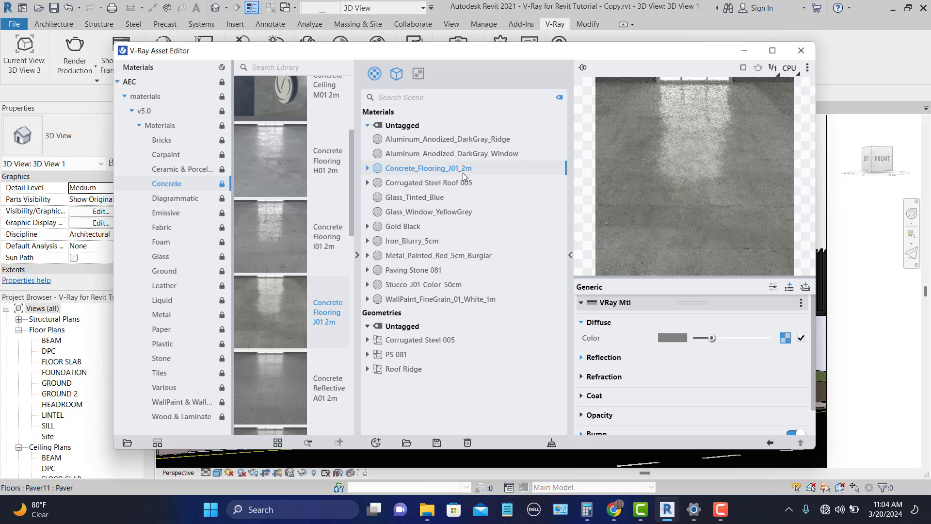
Check the house in the 3D view and add Wood Planks B01 100cm from the Wood & Laminate library category to the scene.
left_click(745, 51)
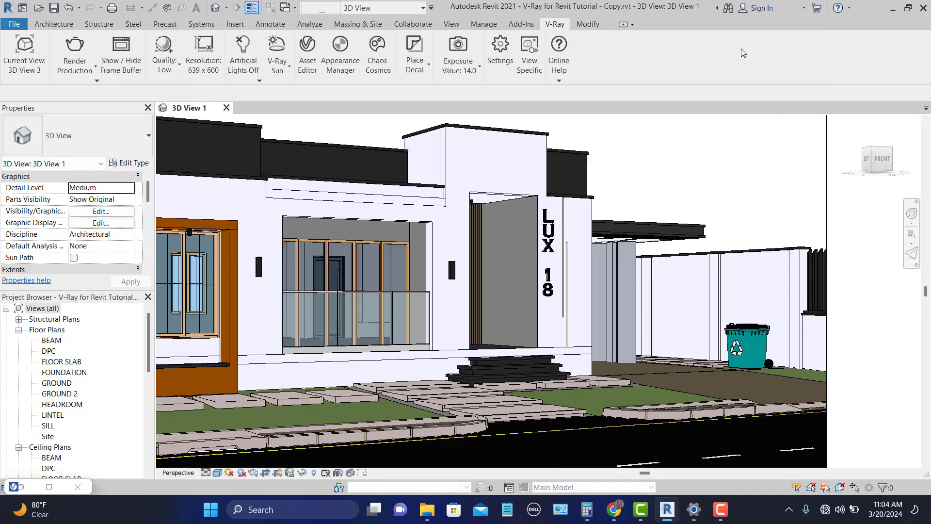
scroll(683, 395, "down", 3)
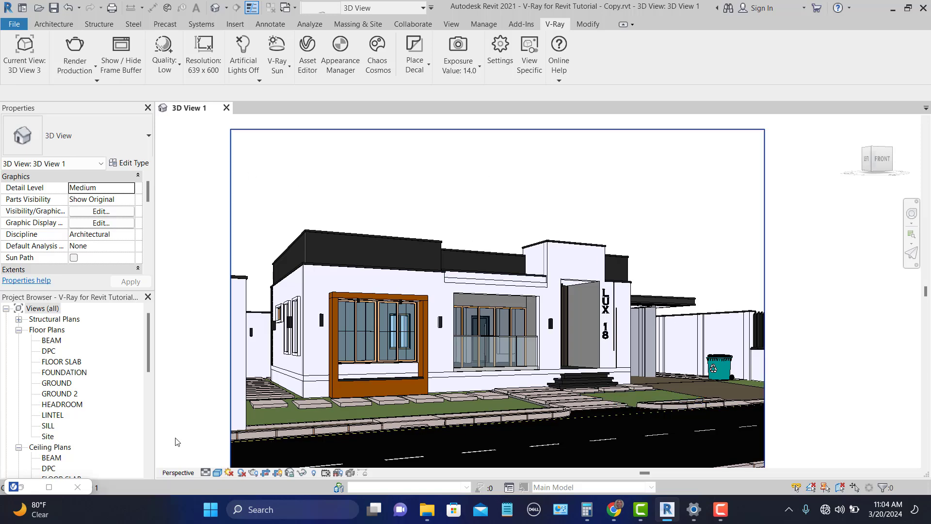
left_click(23, 488)
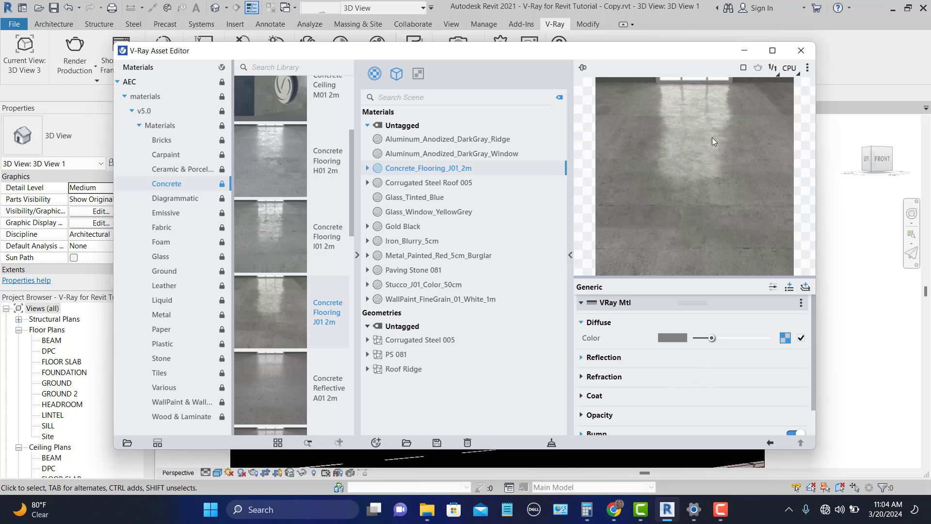
scroll(697, 388, "down", 1)
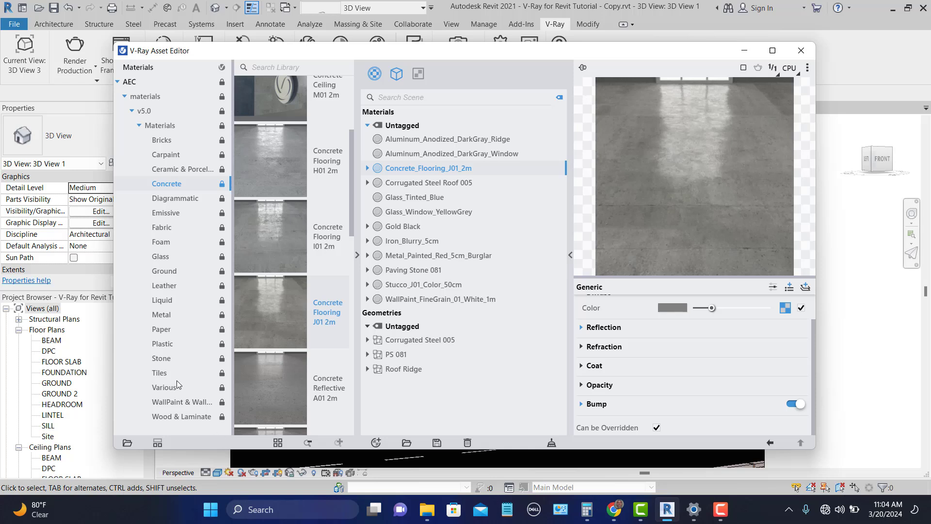
left_click(170, 405)
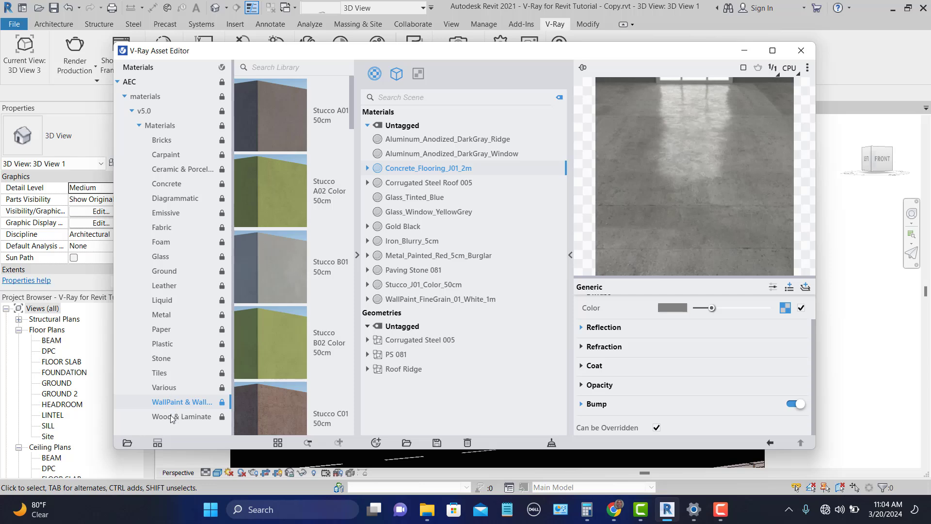
left_click(172, 418)
scroll(338, 369, "down", 15)
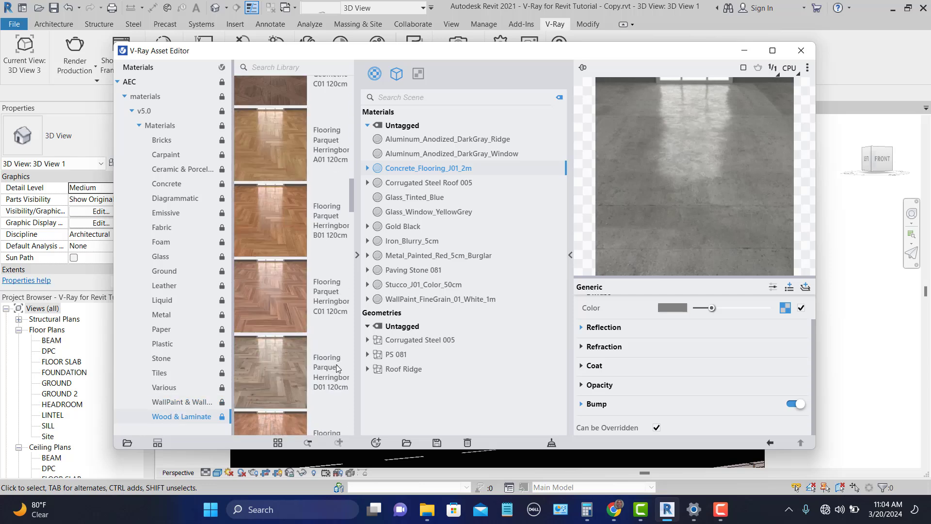
scroll(336, 368, "down", 3)
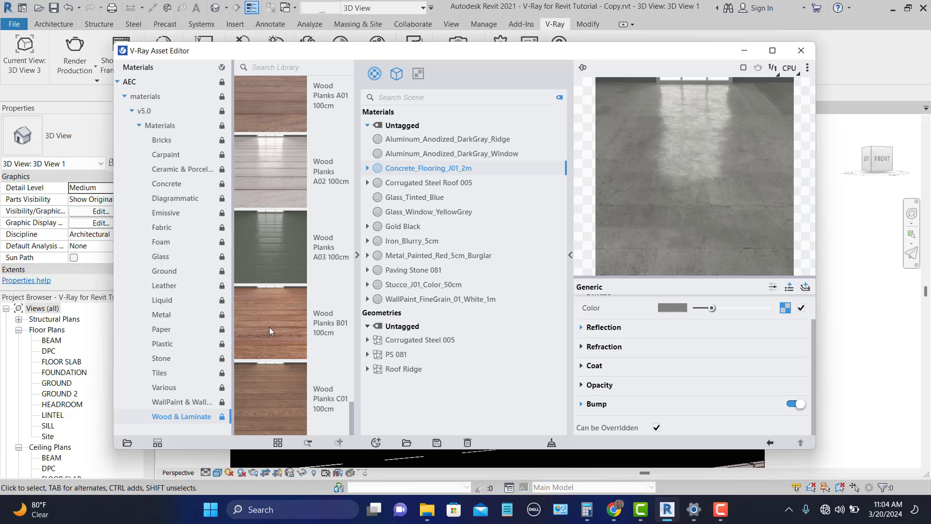
left_click_drag(269, 327, 483, 325)
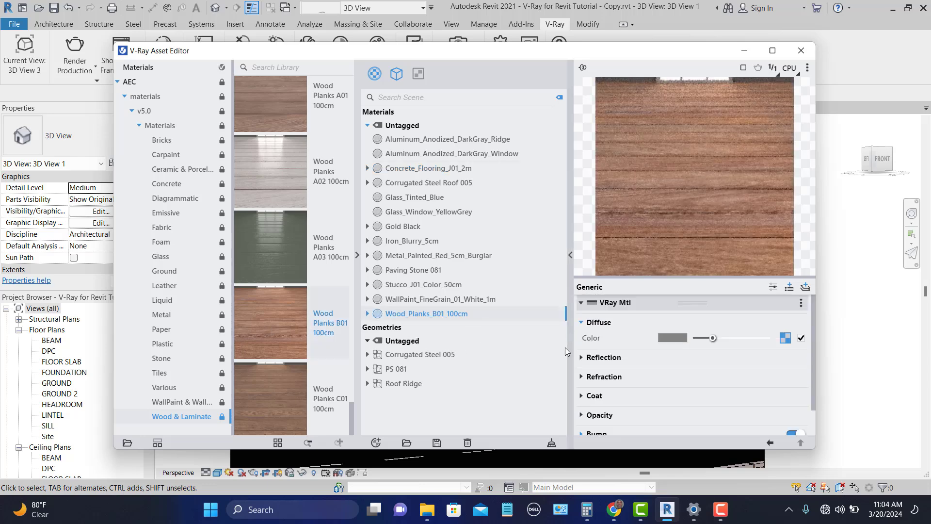
Raise the reflection color of Wood_Planks_B01_100cm to light gray and collapse the reflection settings.
left_click(580, 359)
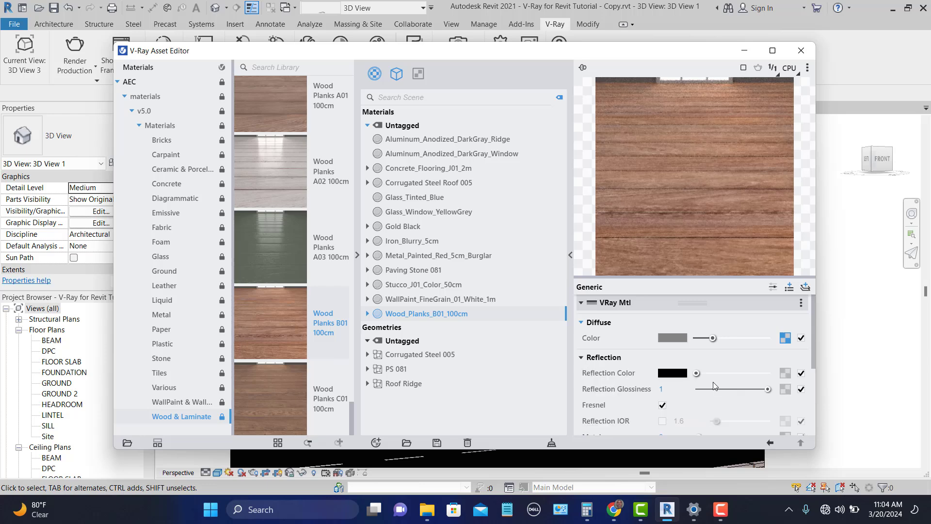
left_click_drag(699, 374, 729, 378)
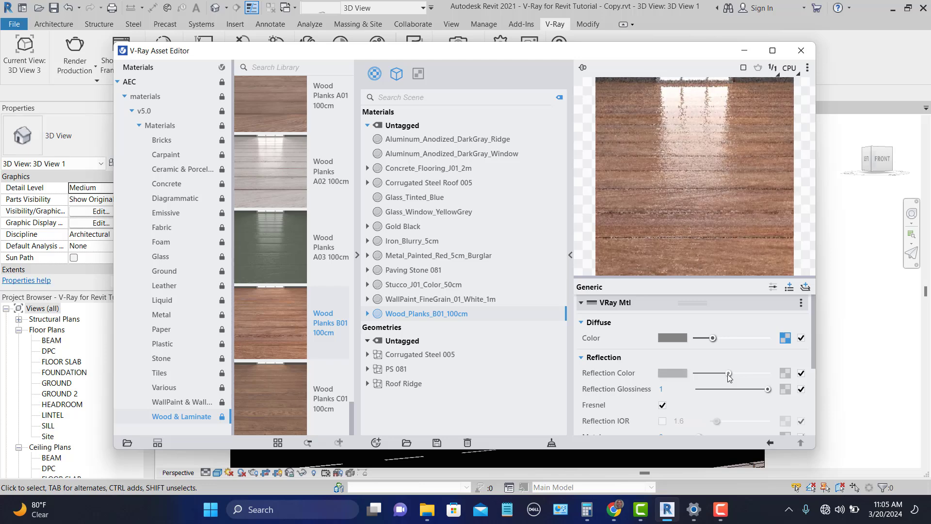
left_click(582, 357)
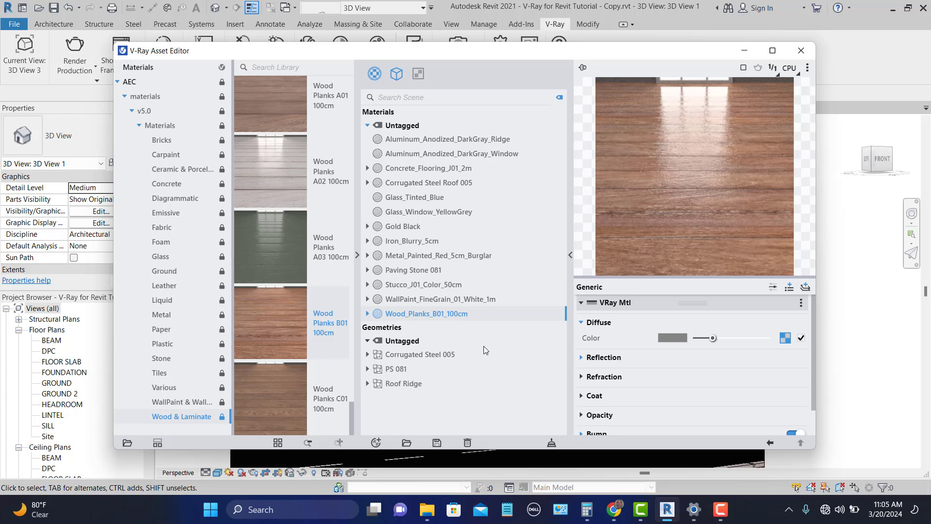
Add LED 3200k from the Emissive library category to the scene materials.
left_click(167, 213)
scroll(310, 354, "down", 3)
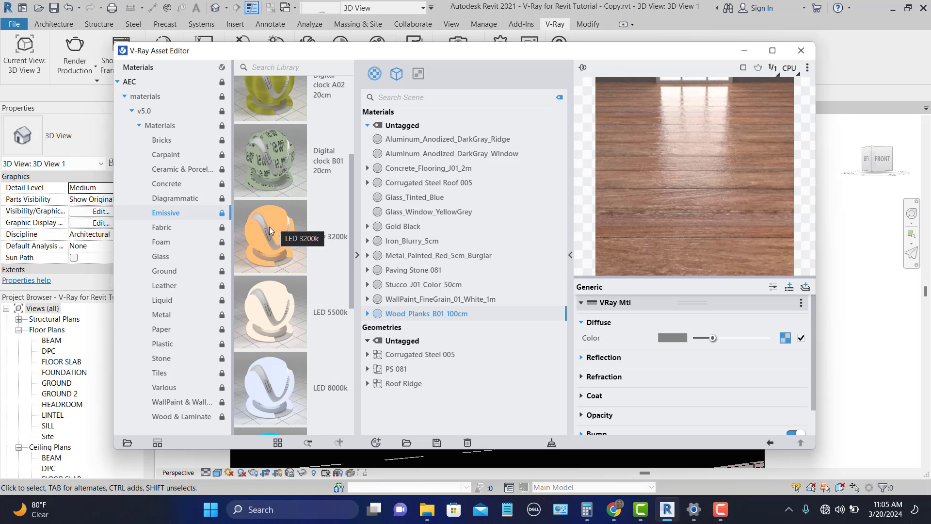
left_click_drag(272, 228, 493, 243)
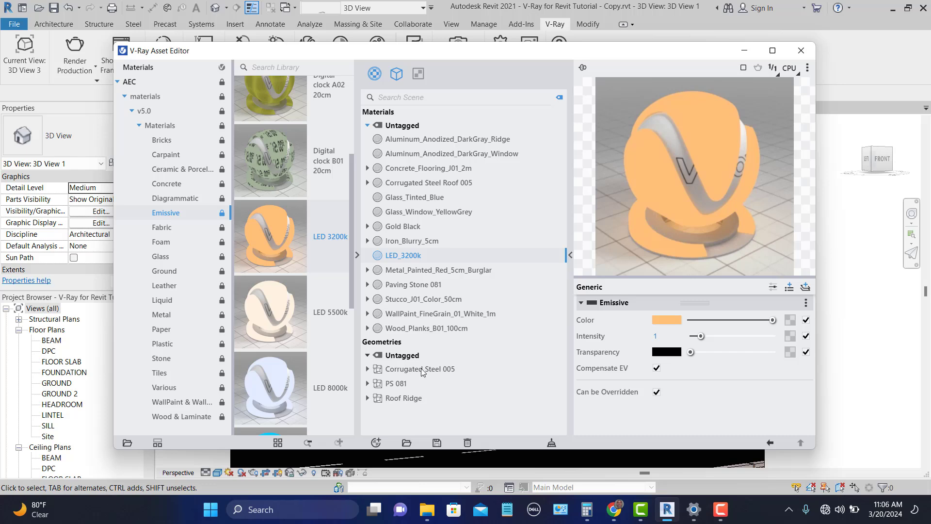
Switch to File Explorer and open the V-Ray for Revit folder under C:\Program Files\Chaos Group\V-Ray.
left_click(431, 510)
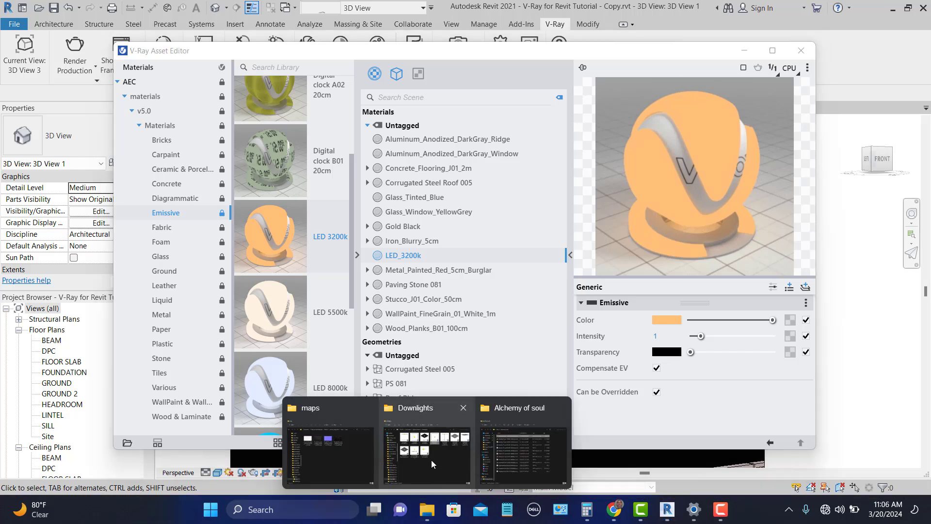
mouse_move(420, 480)
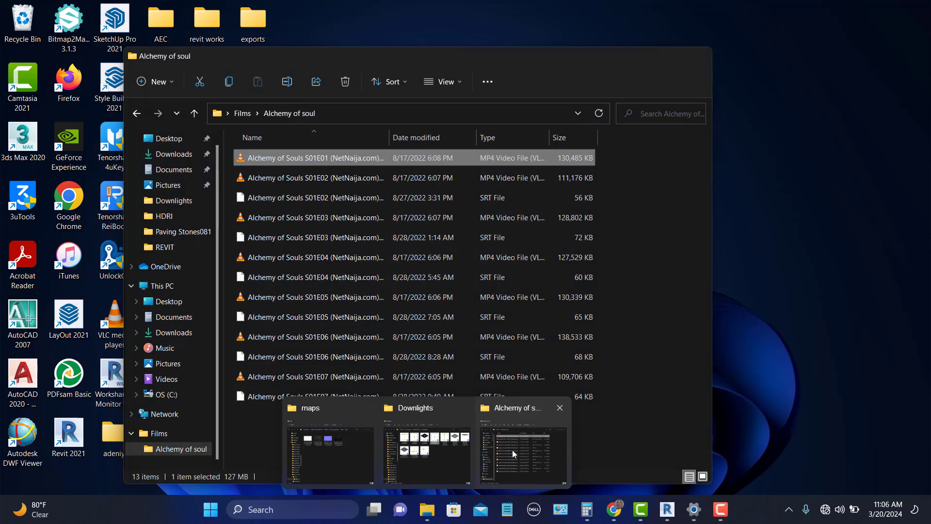
left_click(512, 450)
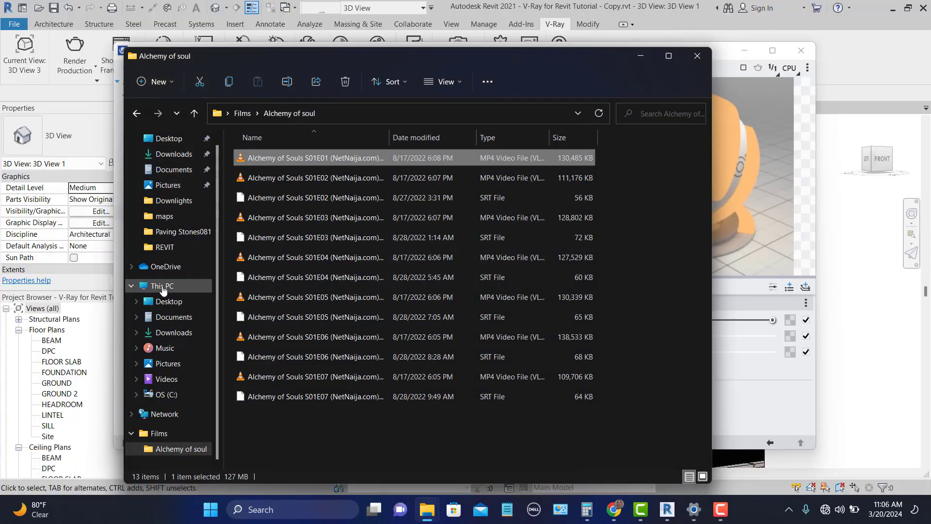
left_click(159, 285)
double_click(302, 253)
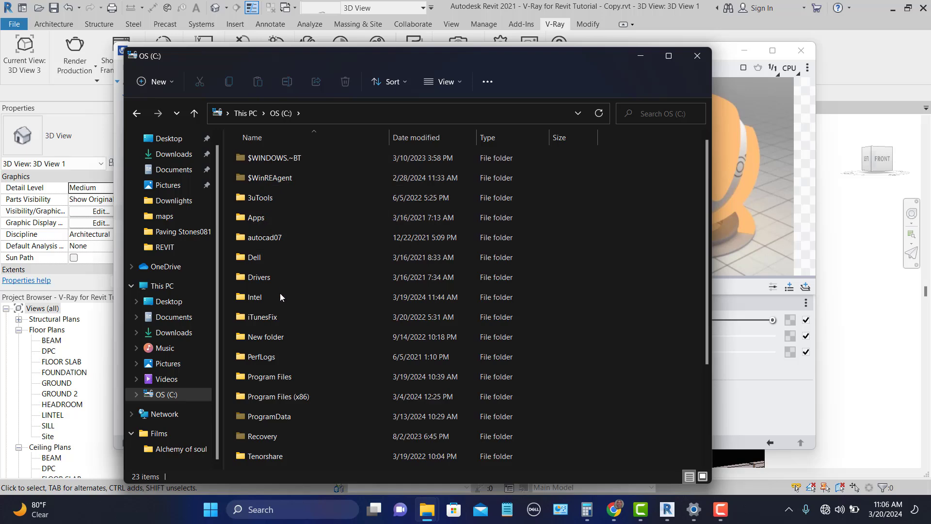
double_click(298, 377)
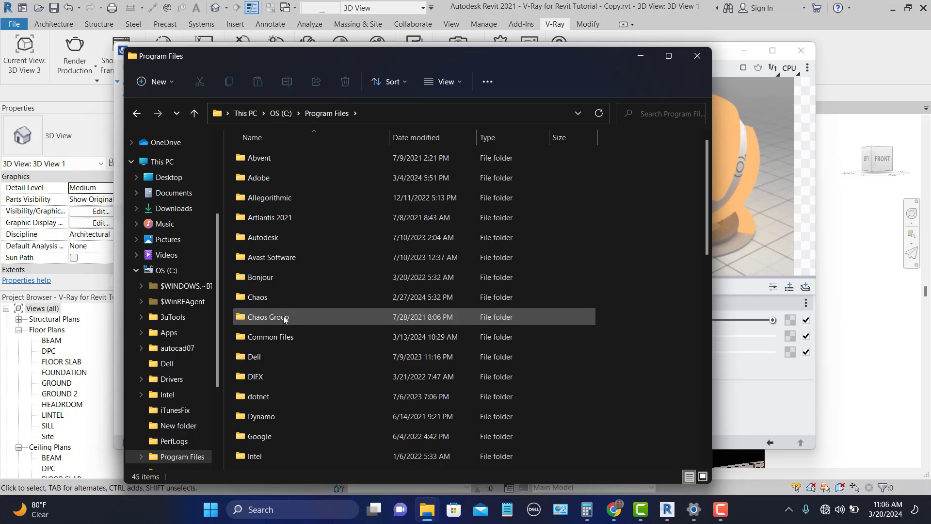
double_click(281, 317)
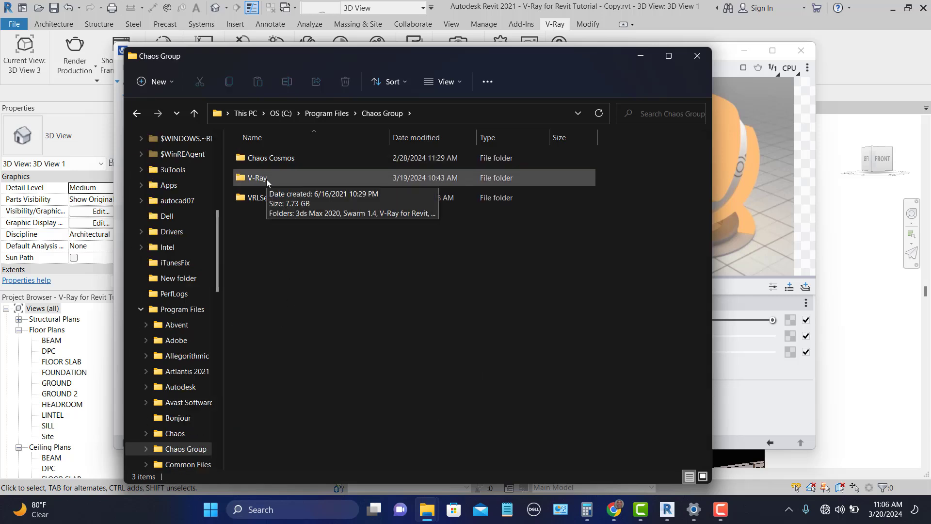
double_click(267, 179)
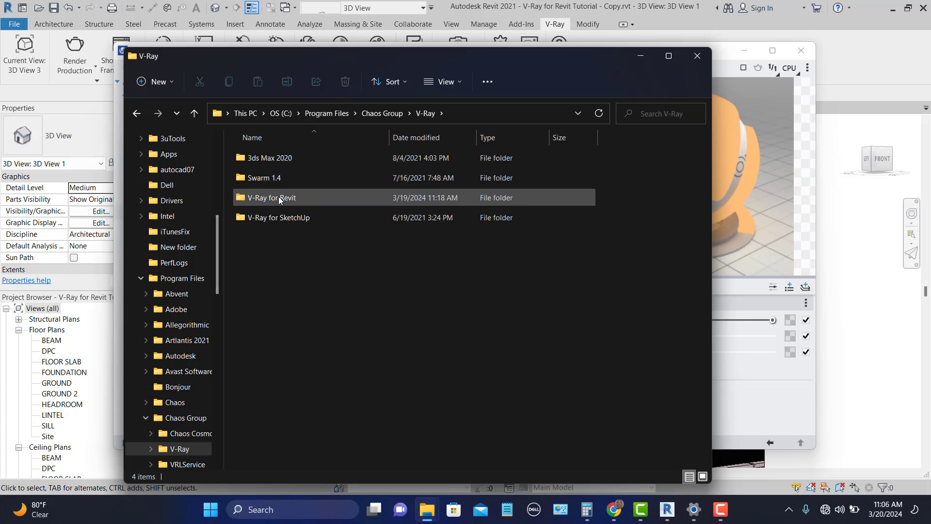
double_click(278, 196)
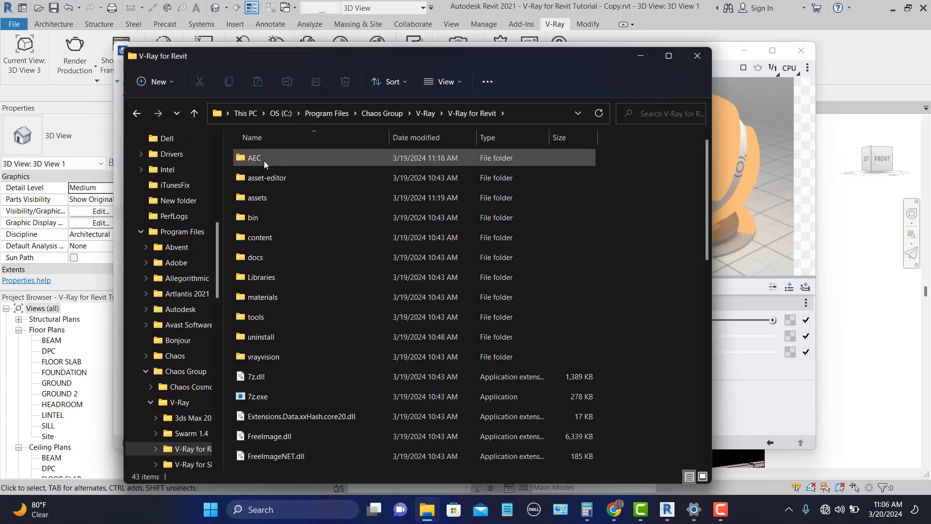
Examine the AEC and assets folders in the V-Ray for Revit installation folder, then return to the V-Ray Asset Editor.
left_click(263, 160)
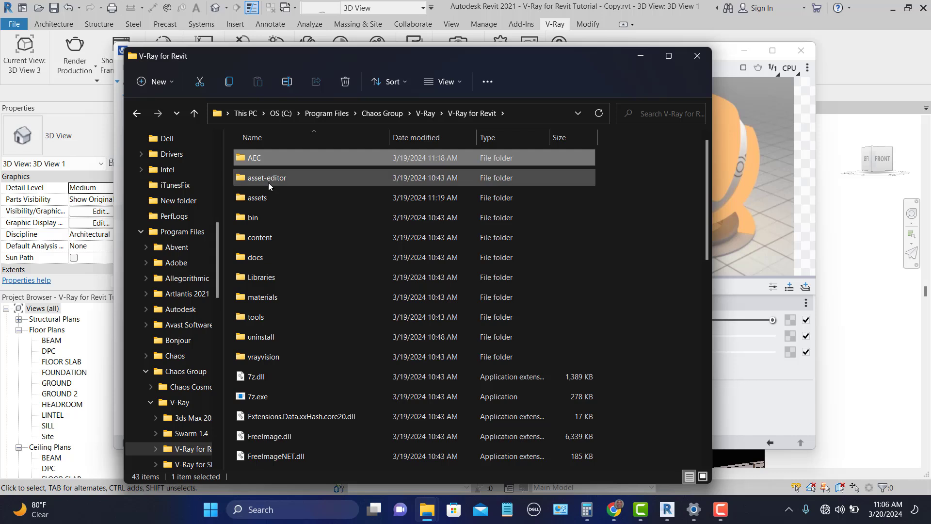
left_click(266, 196)
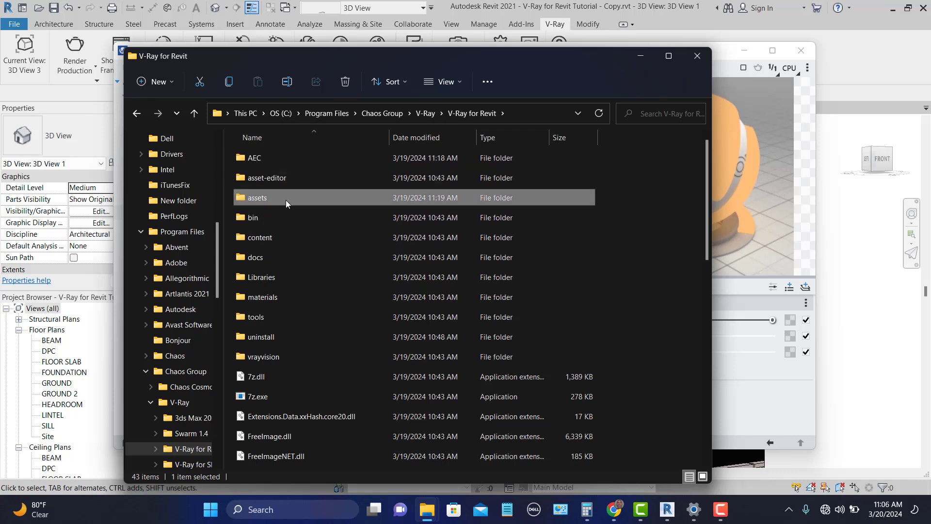
mouse_move(285, 197)
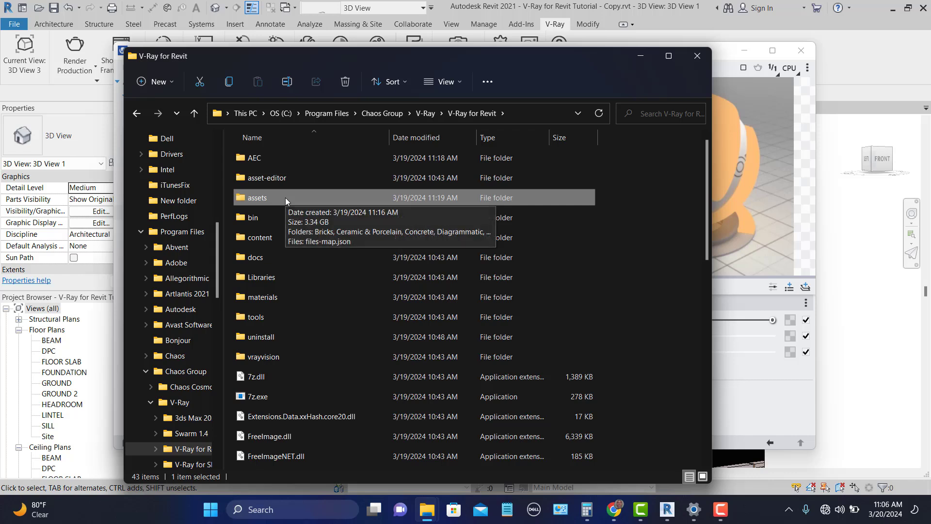
mouse_move(309, 217)
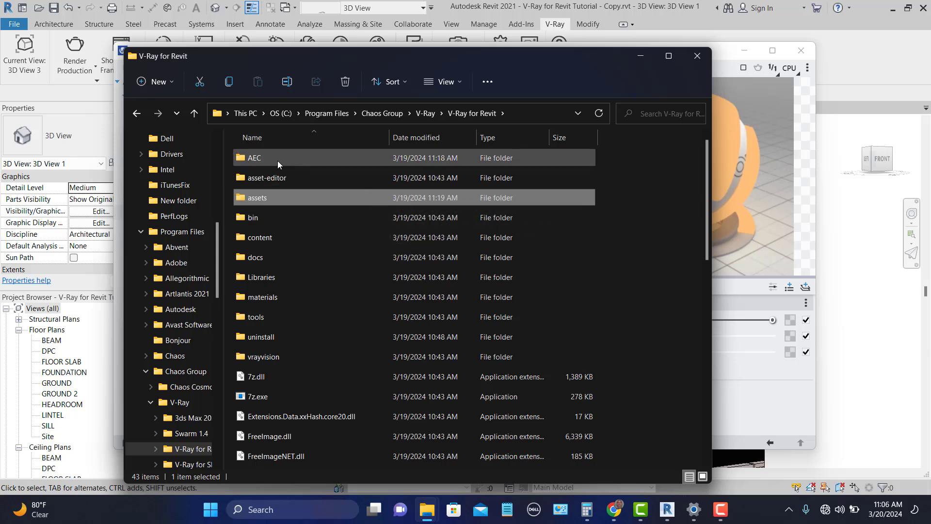
mouse_move(286, 198)
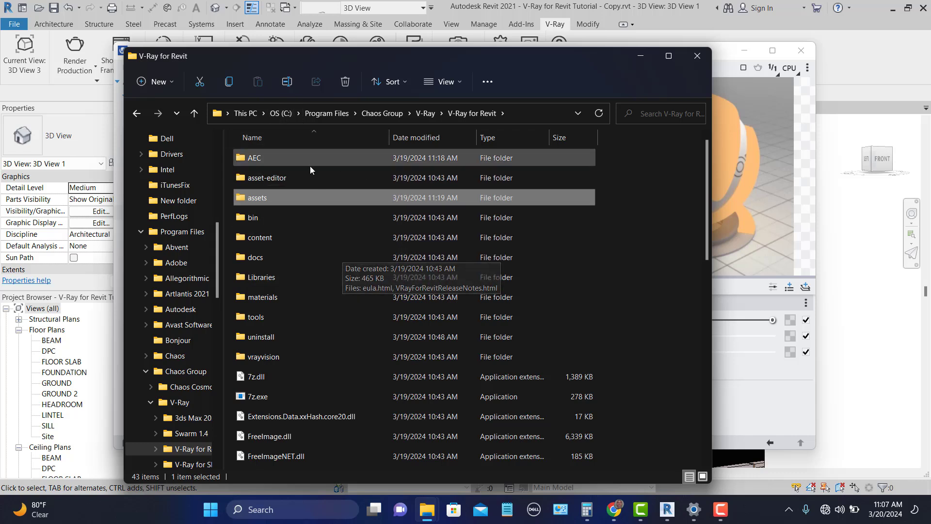
left_click(641, 56)
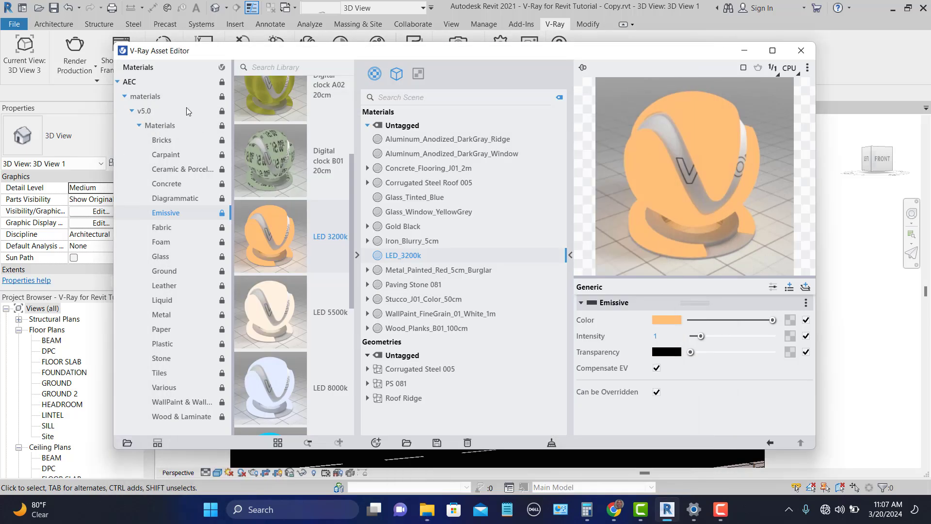
left_click(127, 444)
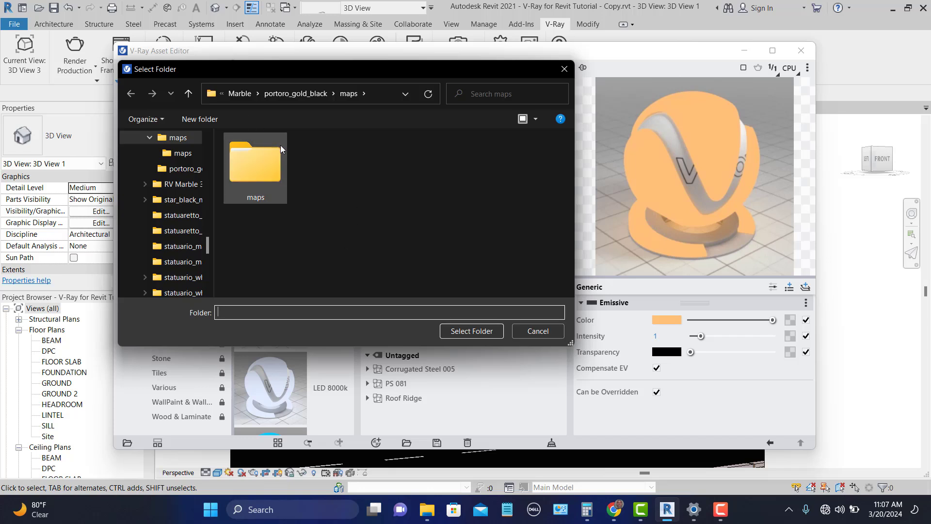
left_click_drag(452, 74, 483, 144)
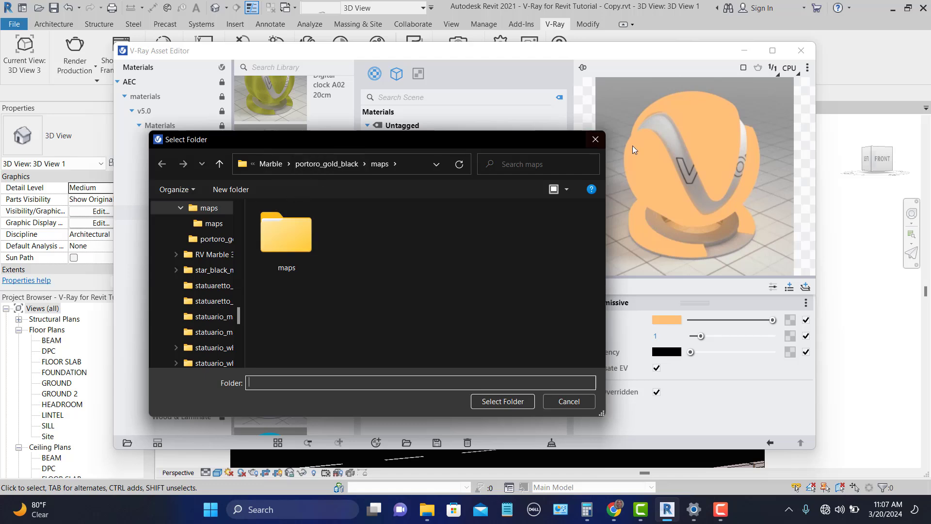
left_click(595, 139)
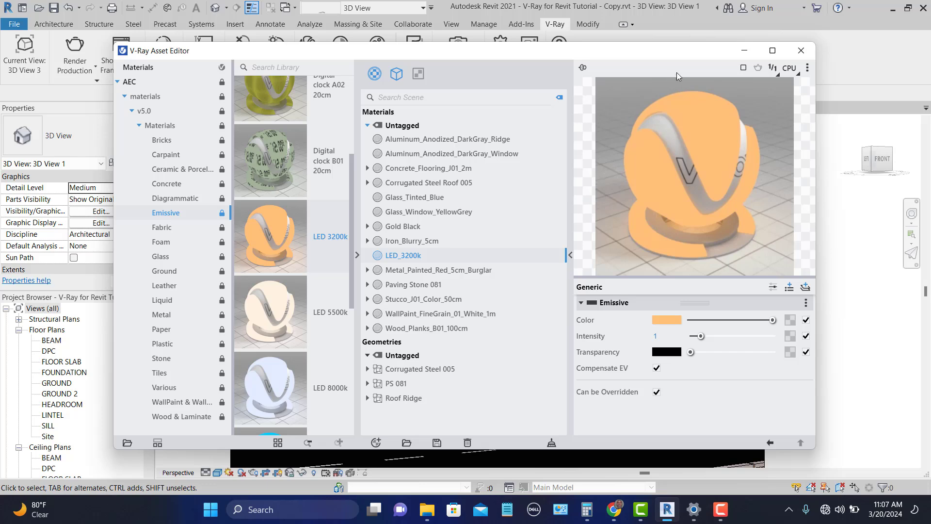
Check the house in the 3D view and return to the V-Ray Asset Editor.
left_click(745, 50)
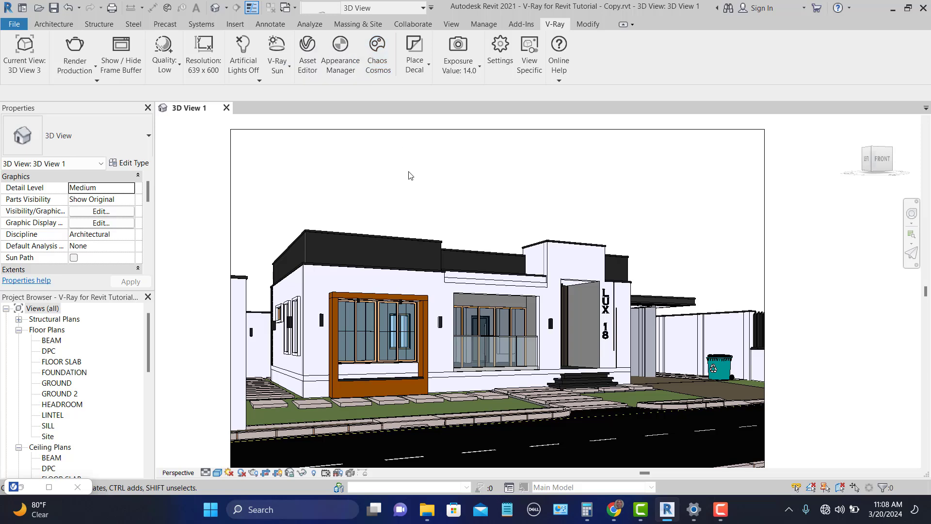
mouse_move(672, 513)
left_click(20, 487)
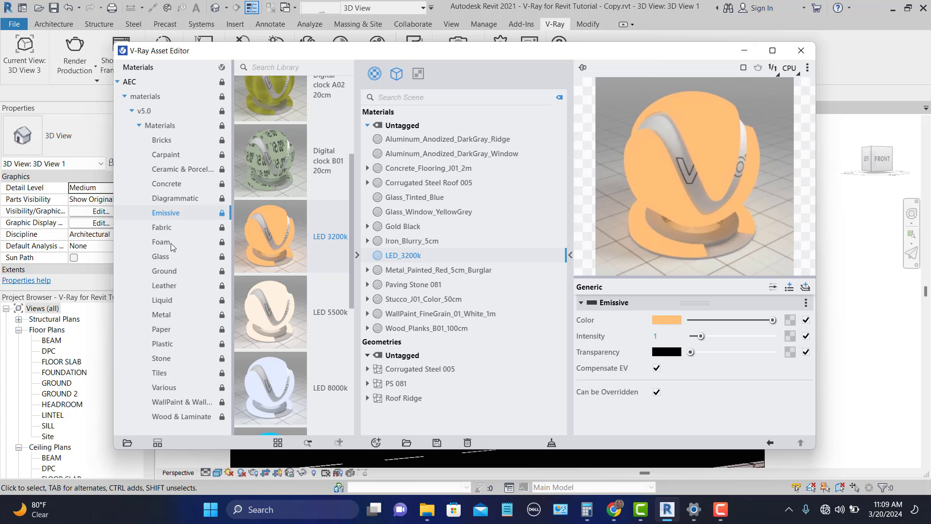
Add Plastic Simple Shiny Black from the Plastic library category to the scene materials.
left_click(163, 344)
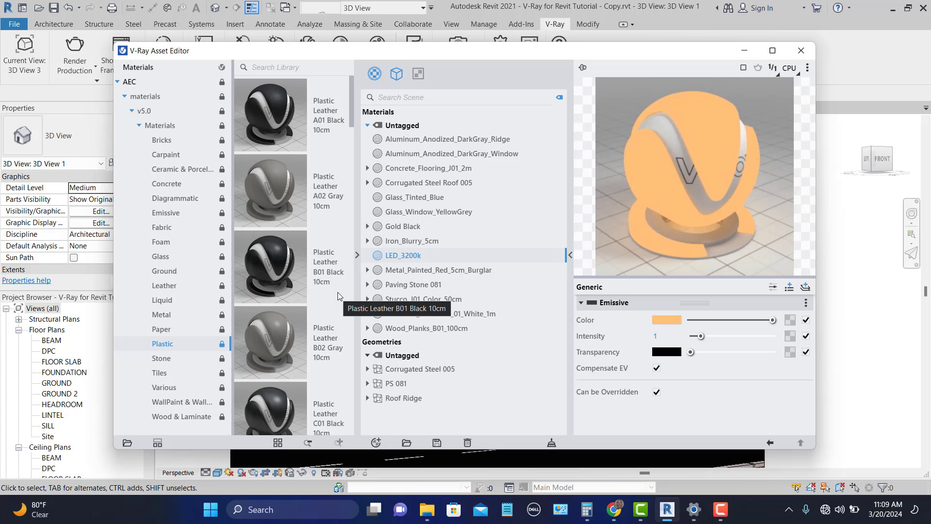
scroll(338, 292, "down", 2)
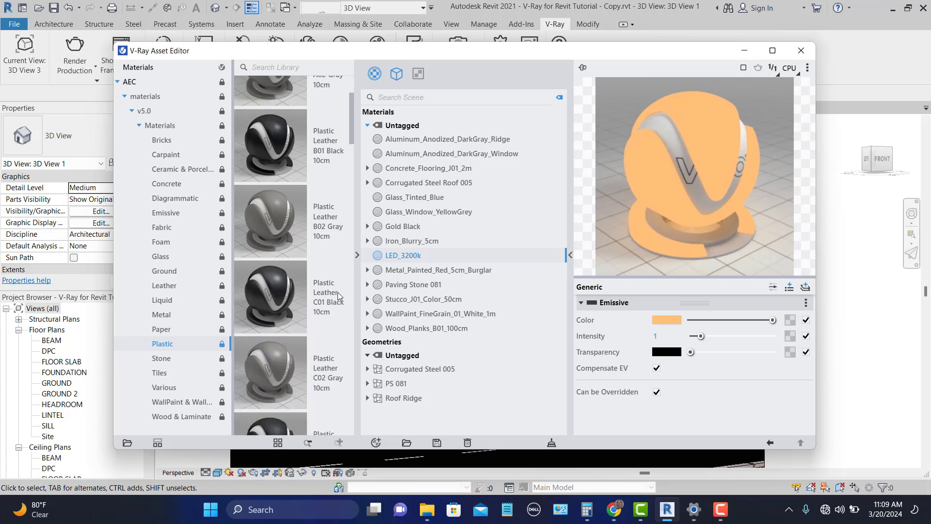
scroll(337, 292, "down", 3)
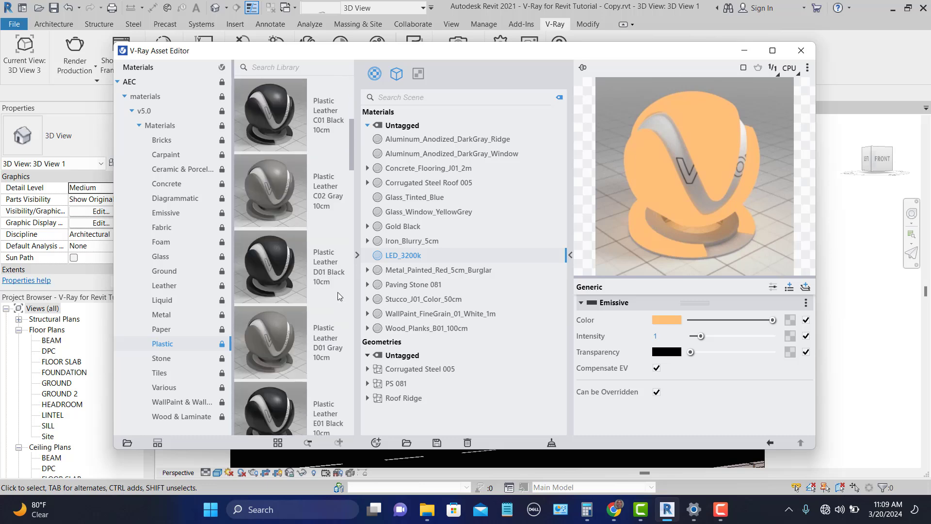
scroll(338, 292, "down", 7)
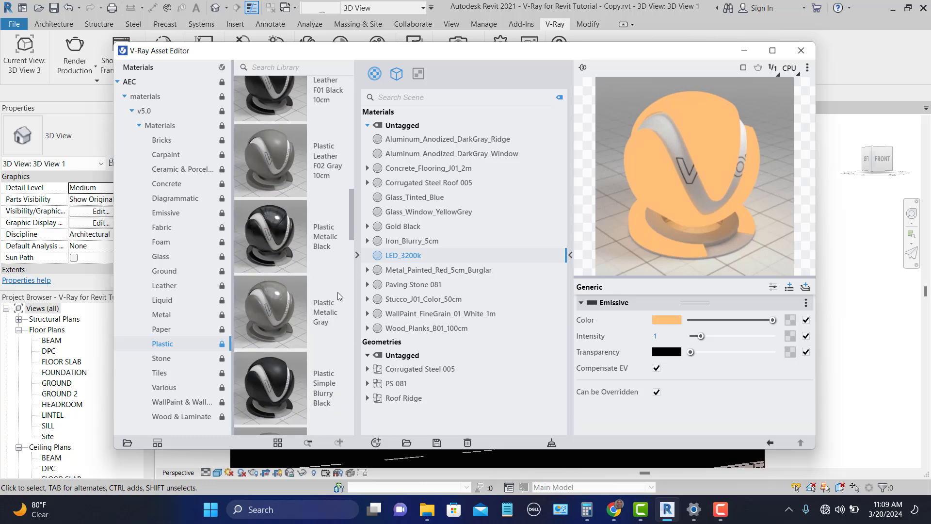
scroll(338, 292, "down", 2)
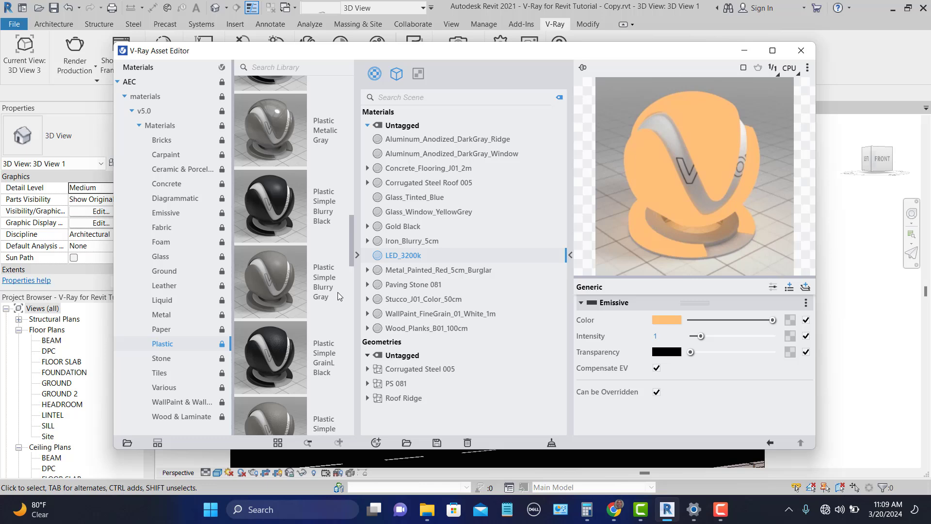
scroll(338, 292, "down", 6)
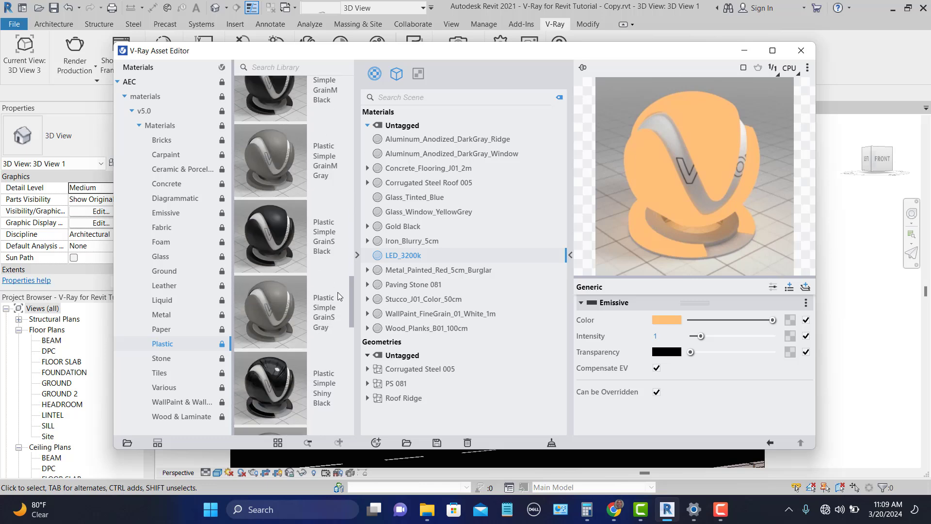
scroll(337, 292, "down", 2)
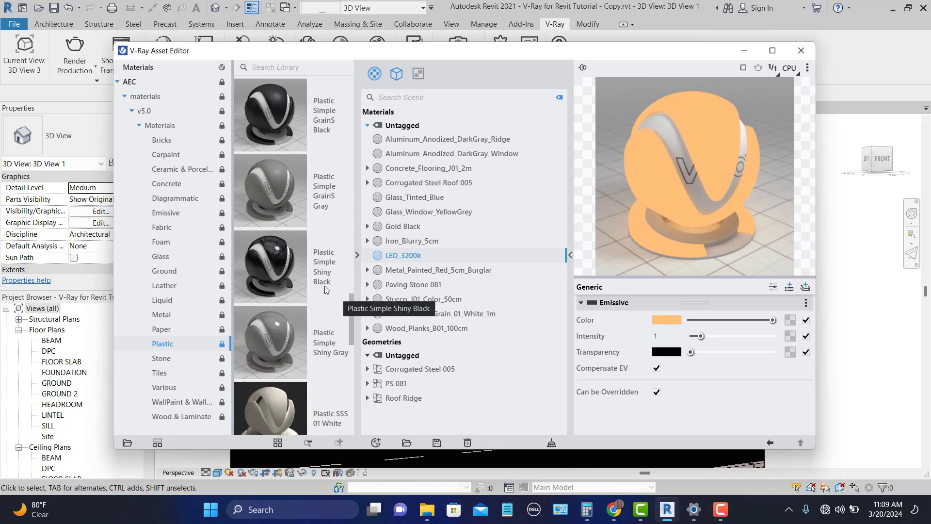
left_click_drag(272, 261, 486, 232)
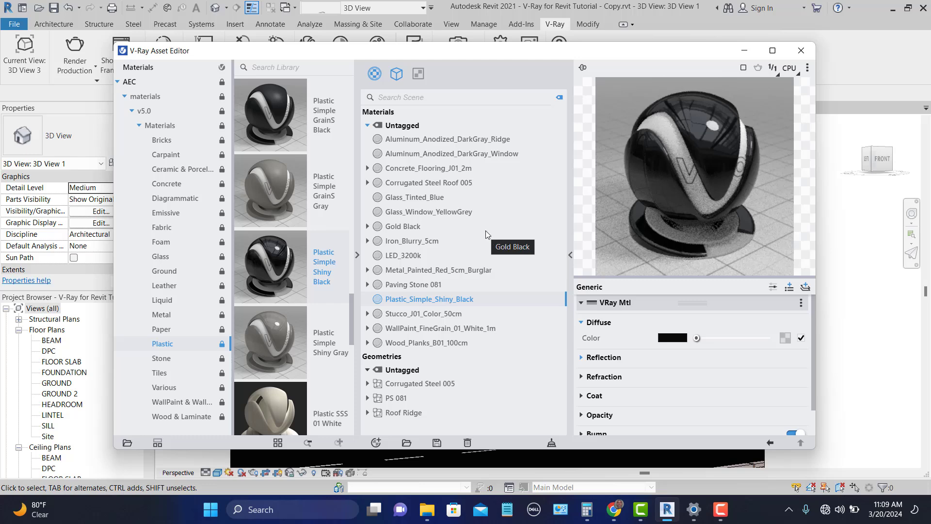
Add Plastic SSS 01 White from the Plastic library category to the scene materials.
scroll(316, 389, "down", 2)
scroll(319, 403, "down", 2)
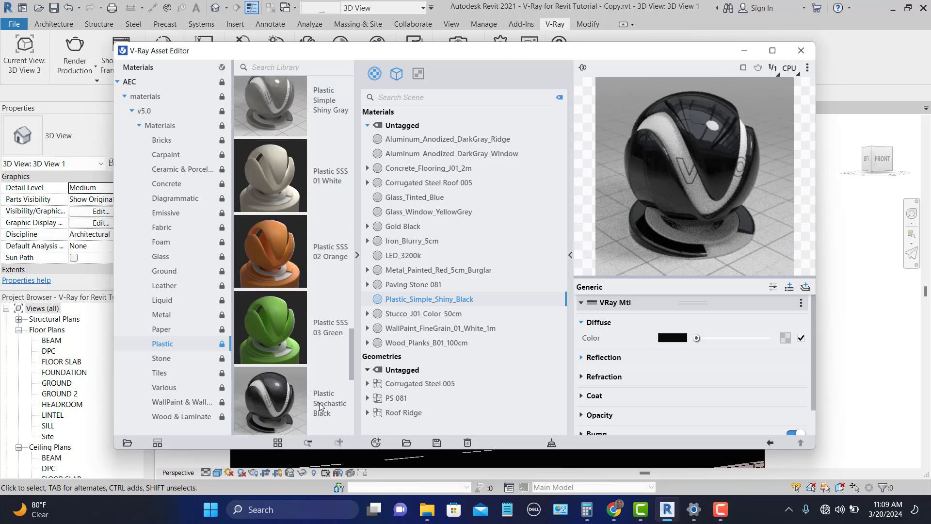
left_click_drag(272, 185, 493, 204)
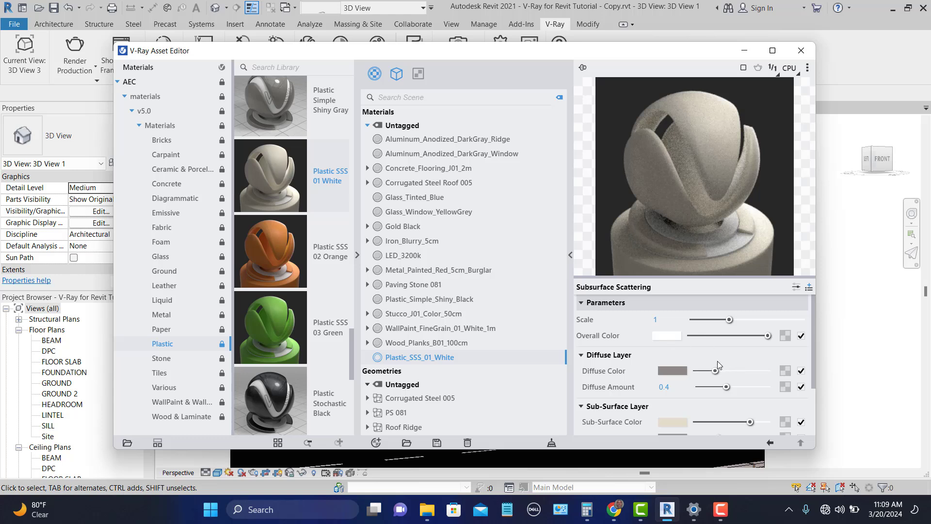
Raise the sub-surface, diffuse and scatter colors of Plastic_SSS_01_White to full brightness.
scroll(700, 348, "down", 3)
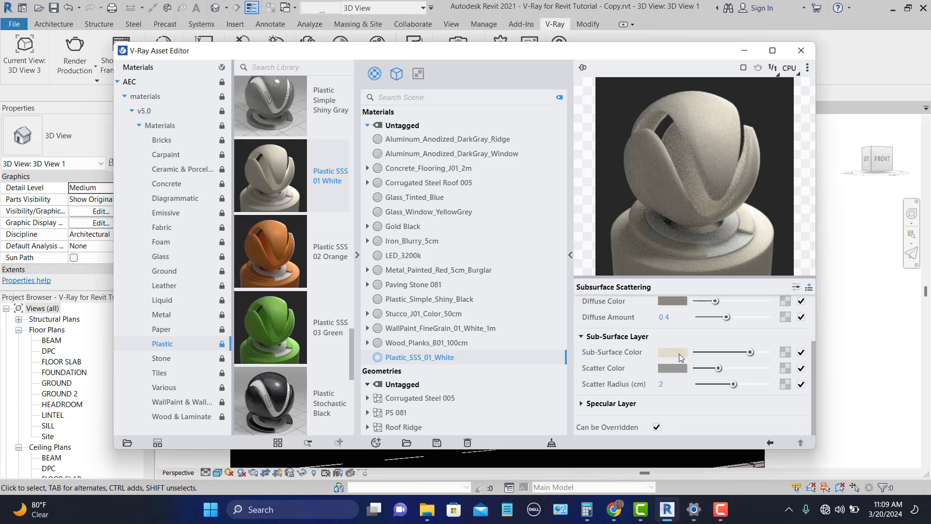
left_click(679, 354)
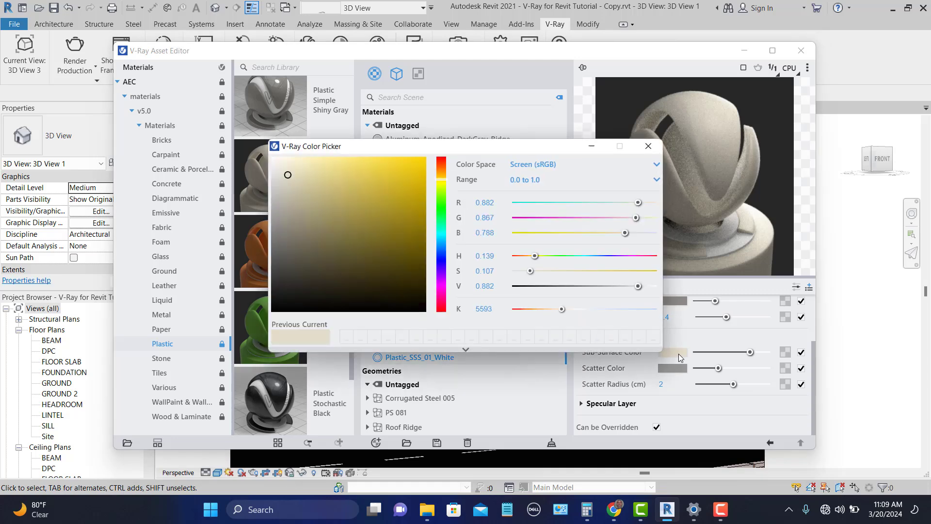
left_click(649, 147)
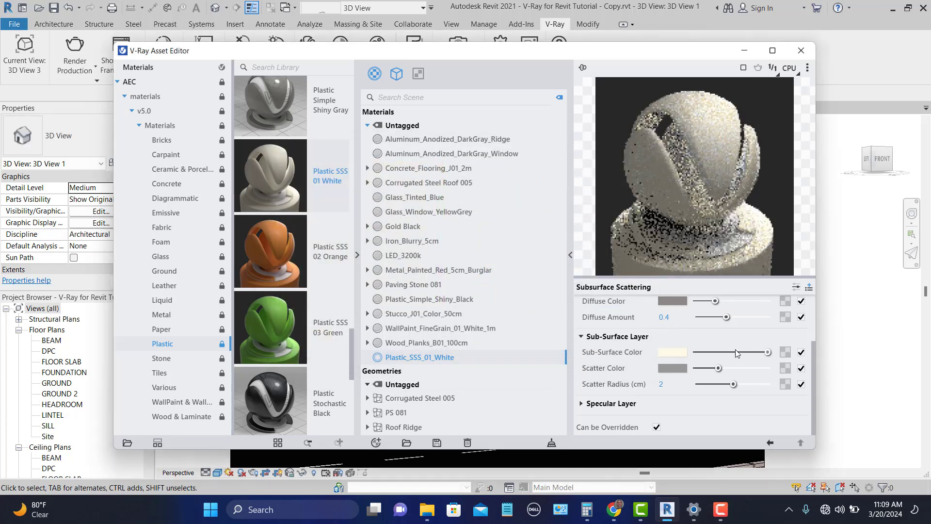
scroll(735, 349, "up", 3)
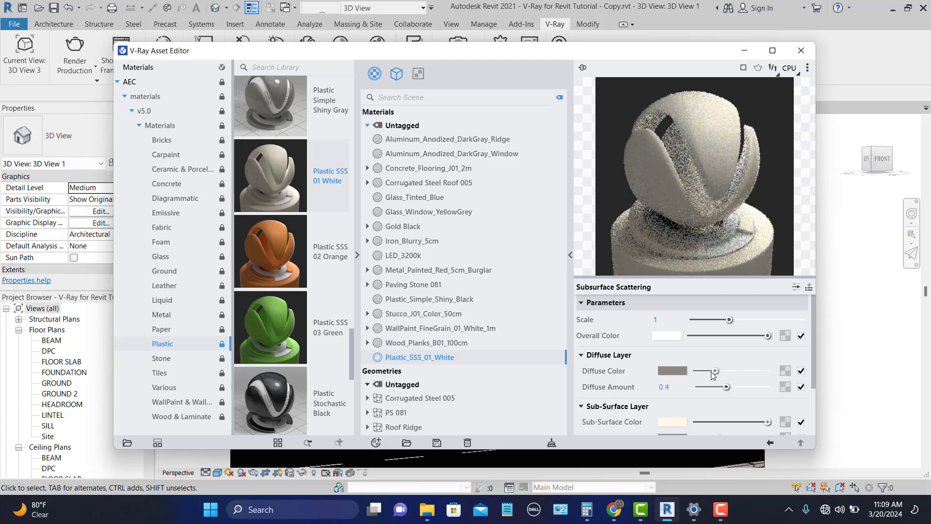
left_click_drag(715, 371, 800, 367)
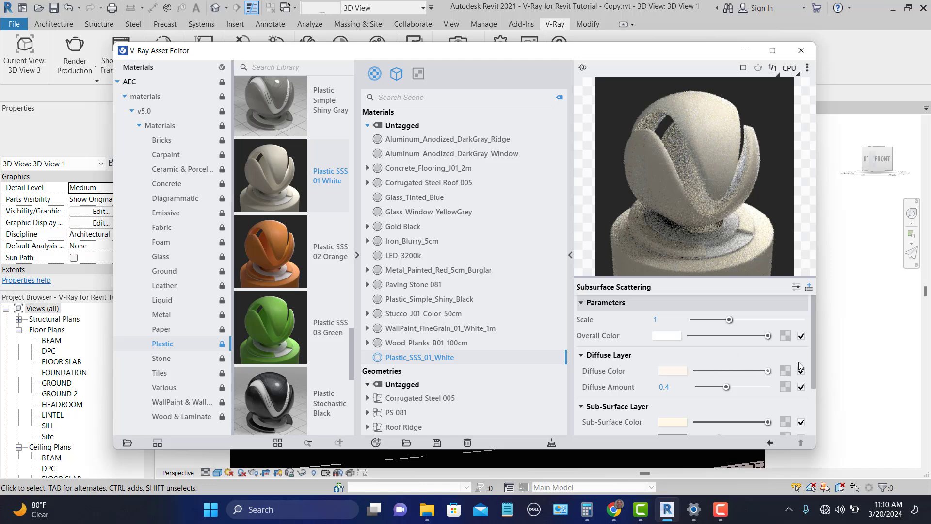
scroll(741, 362, "down", 3)
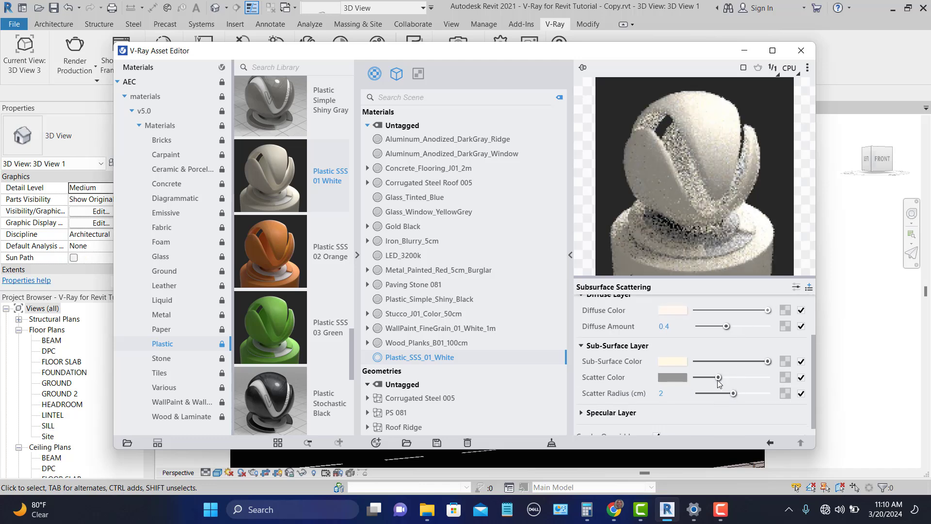
left_click_drag(718, 378, 770, 378)
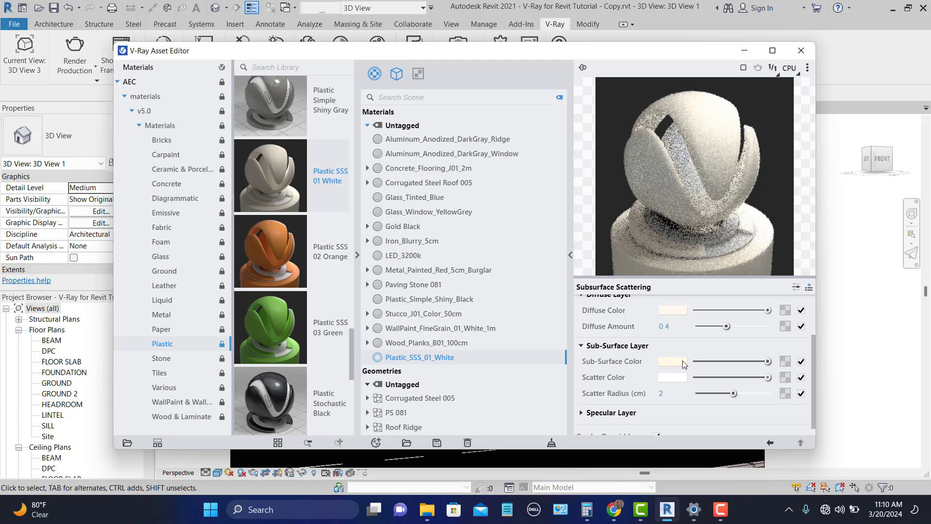
Review the diffuse, sub-surface and specular layer settings of Plastic_SSS_01_White.
scroll(693, 348, "up", 2)
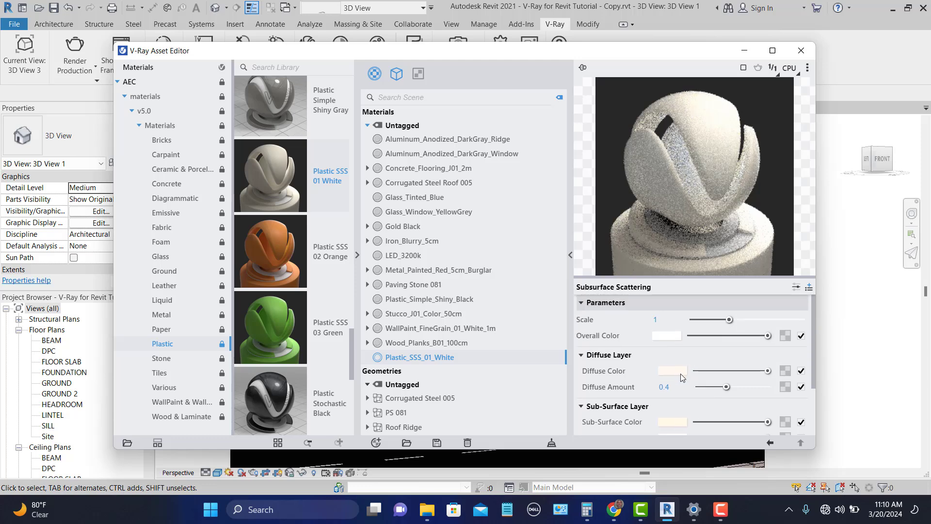
scroll(676, 411, "down", 2)
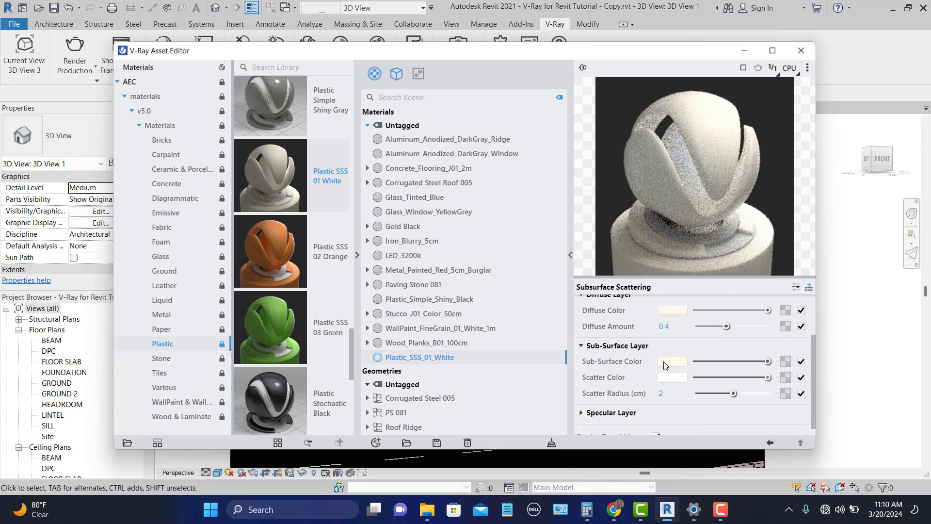
mouse_move(677, 362)
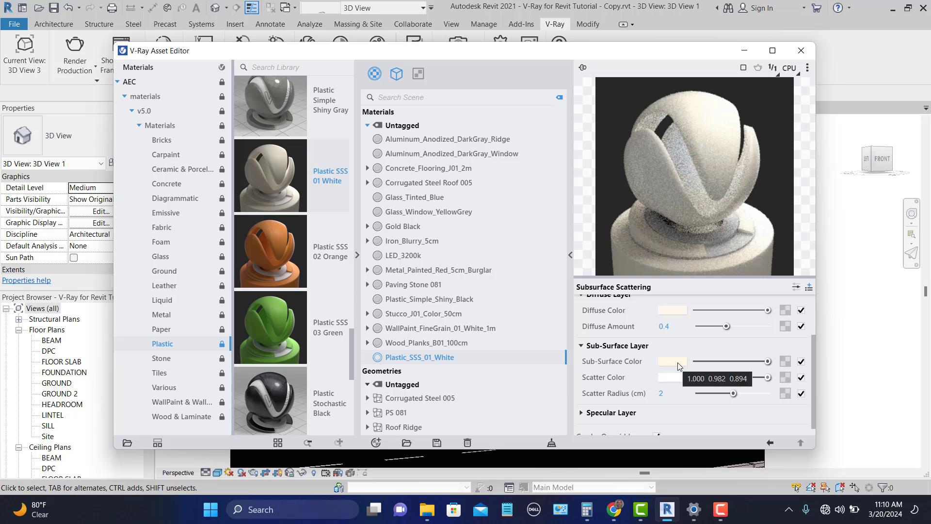
scroll(683, 362, "up", 2)
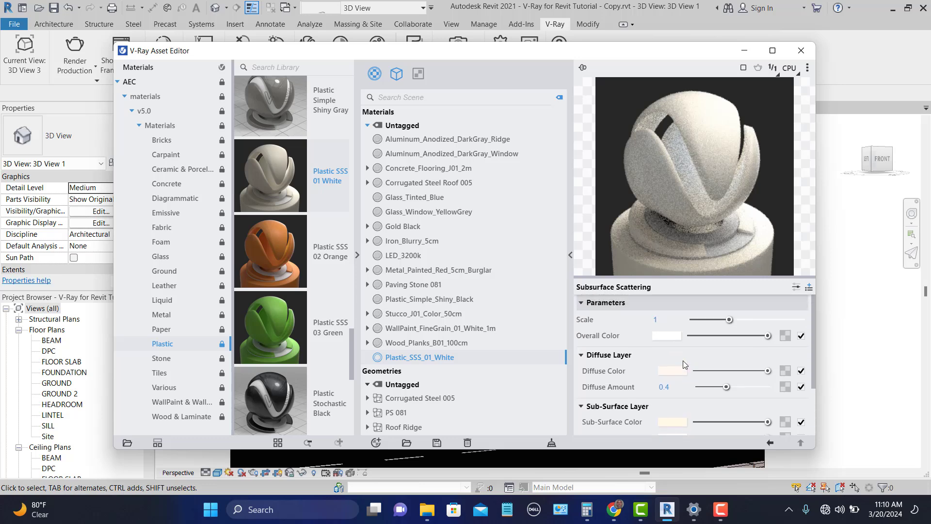
scroll(683, 361, "down", 2)
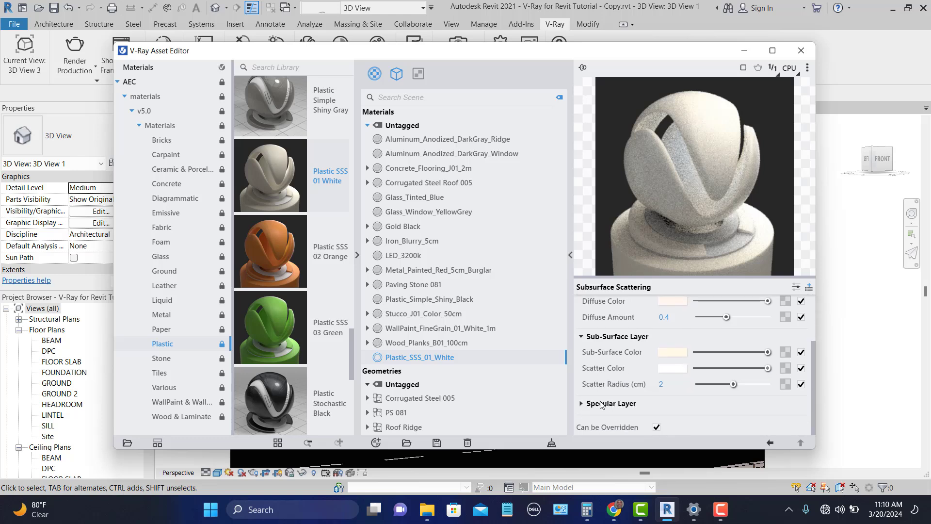
left_click(582, 404)
scroll(680, 400, "down", 2)
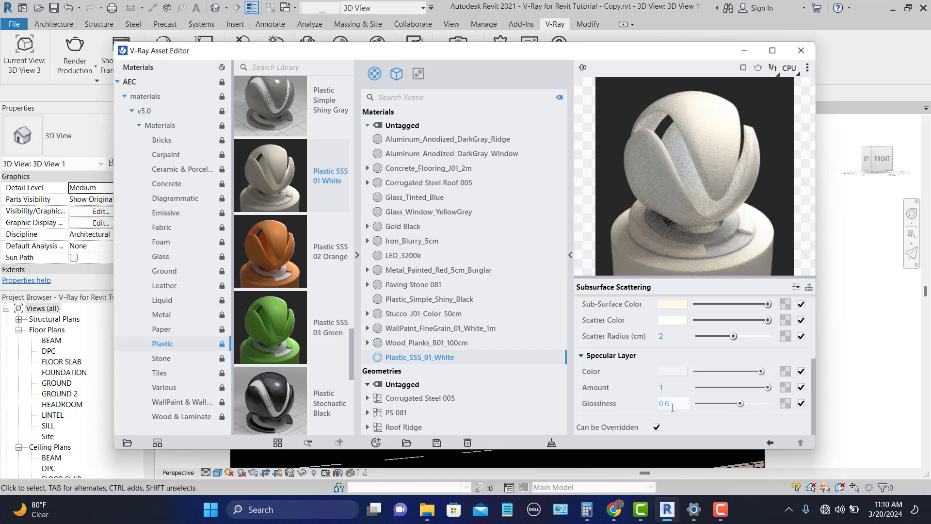
left_click(582, 355)
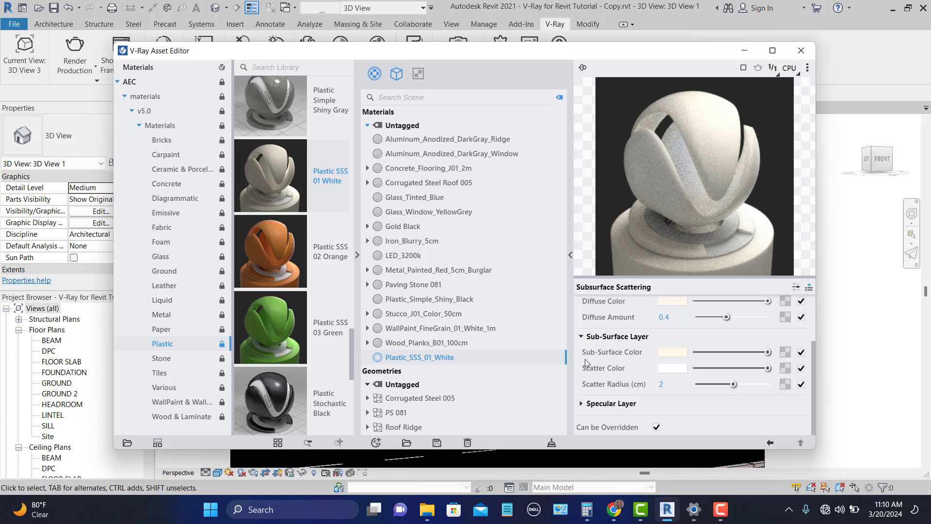
scroll(656, 369, "up", 3)
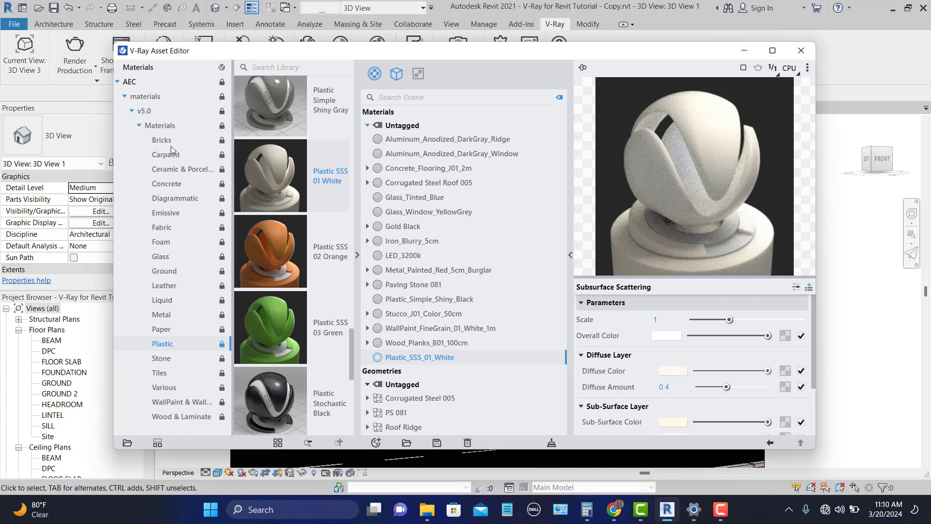
Add Asphalt A01 100cm from the Ground library category and slightly darken the color gain of its diffuse bitmap.
left_click(165, 269)
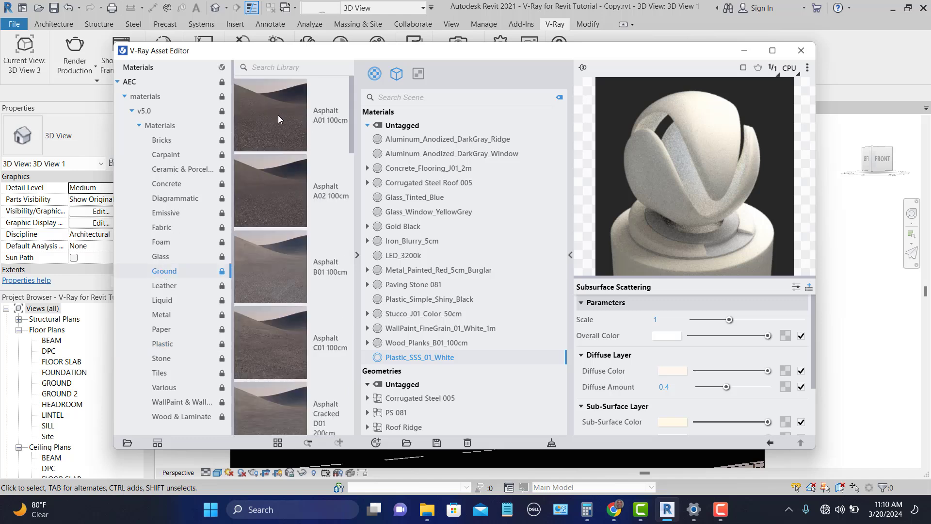
left_click_drag(272, 117, 477, 221)
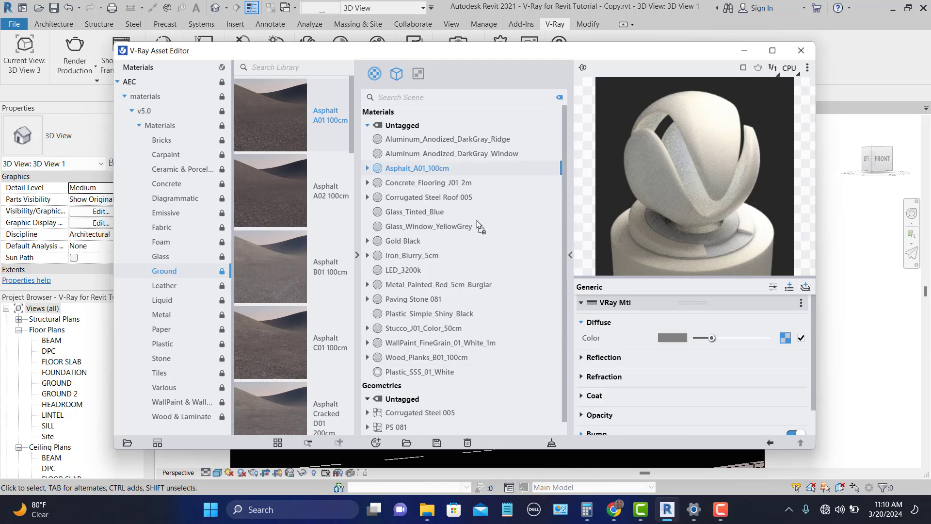
left_click(786, 340)
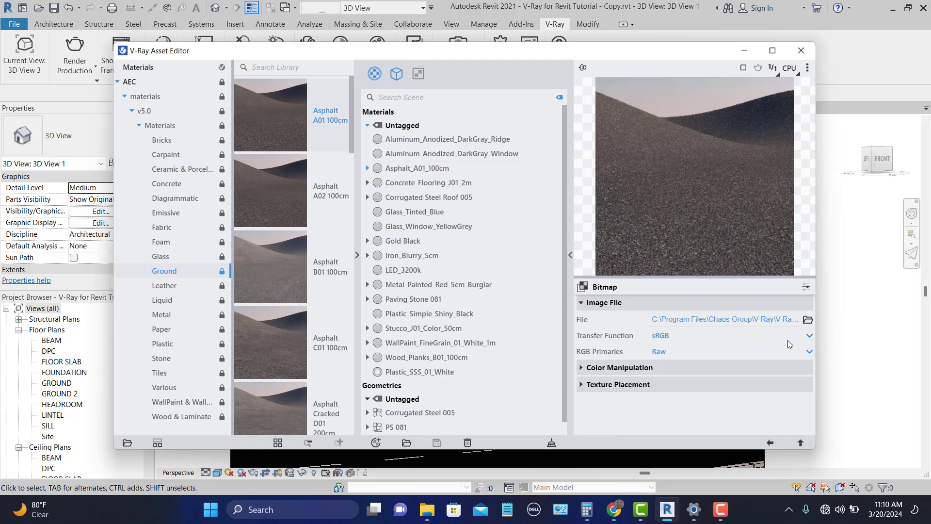
left_click(582, 368)
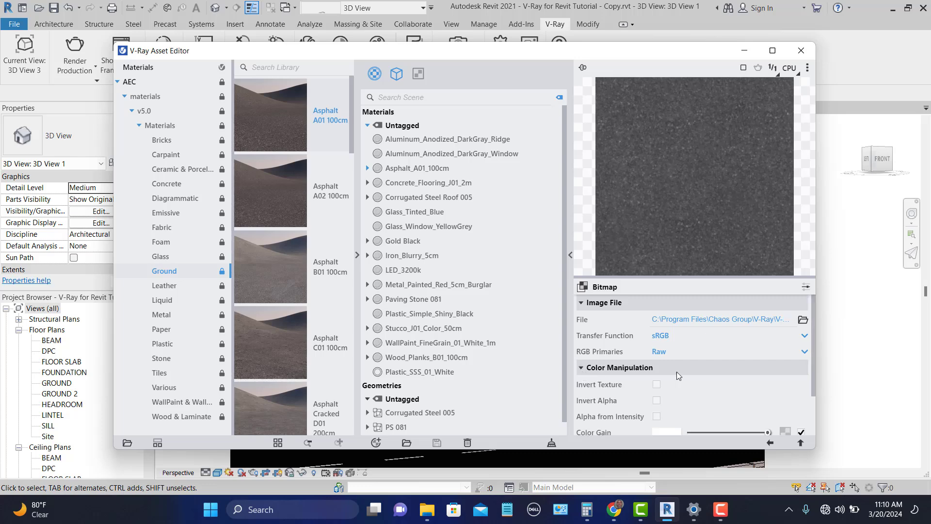
scroll(722, 382, "down", 2)
left_click_drag(768, 379, 743, 383)
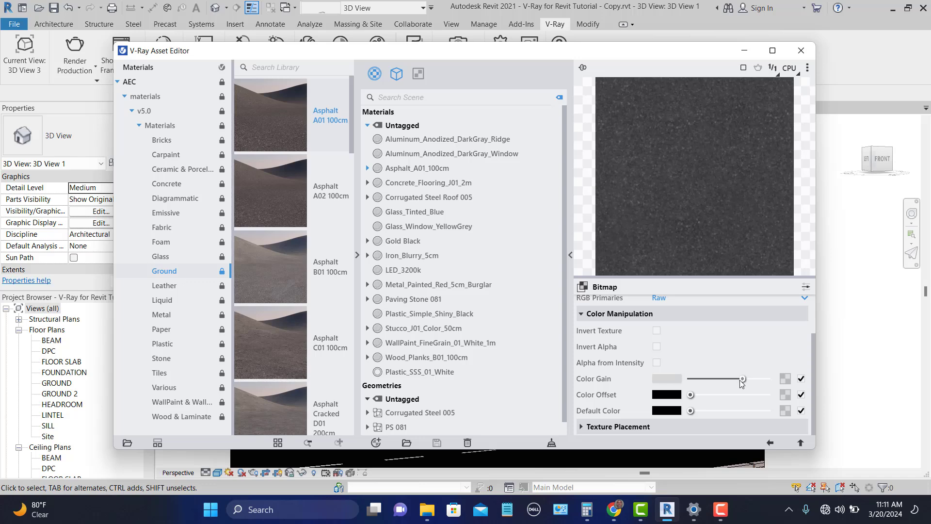
left_click_drag(742, 383, 738, 383)
left_click(771, 443)
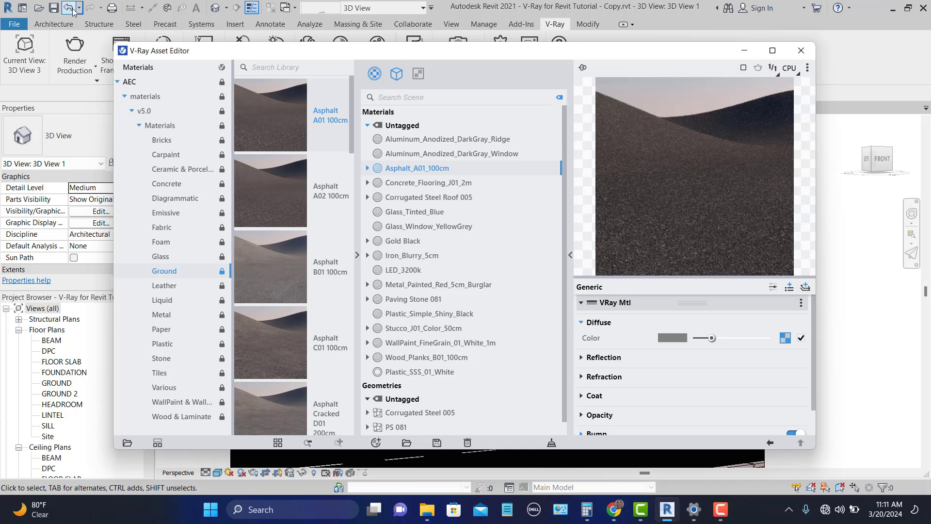
Add Clay A01 50cm from the Ceramic & Porcelain library category to the scene materials.
left_click(178, 171)
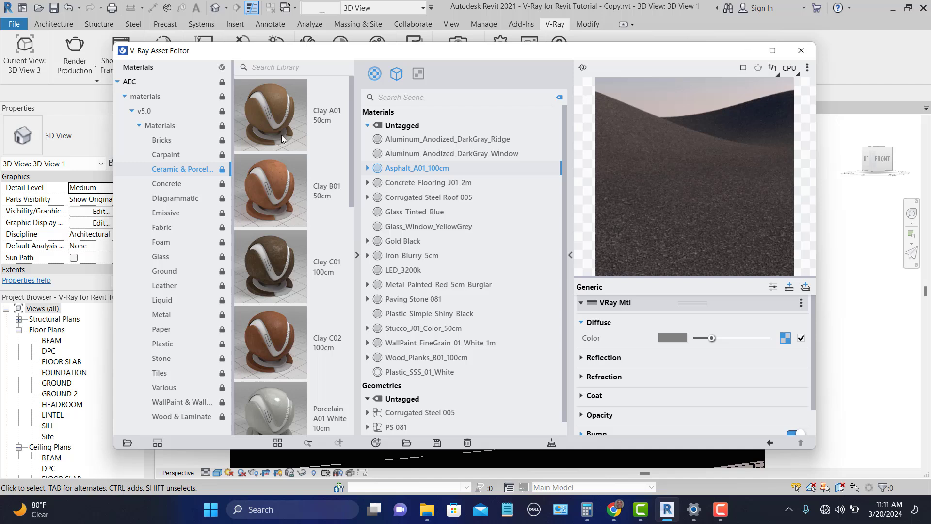
left_click_drag(329, 102, 502, 217)
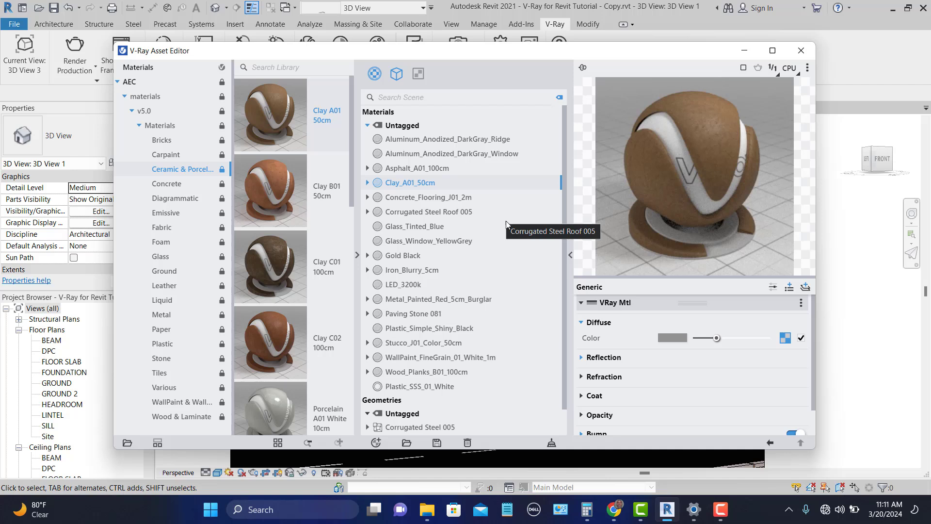
Try a brighter reflection color on Clay_A01_50cm and return it to black.
left_click(581, 358)
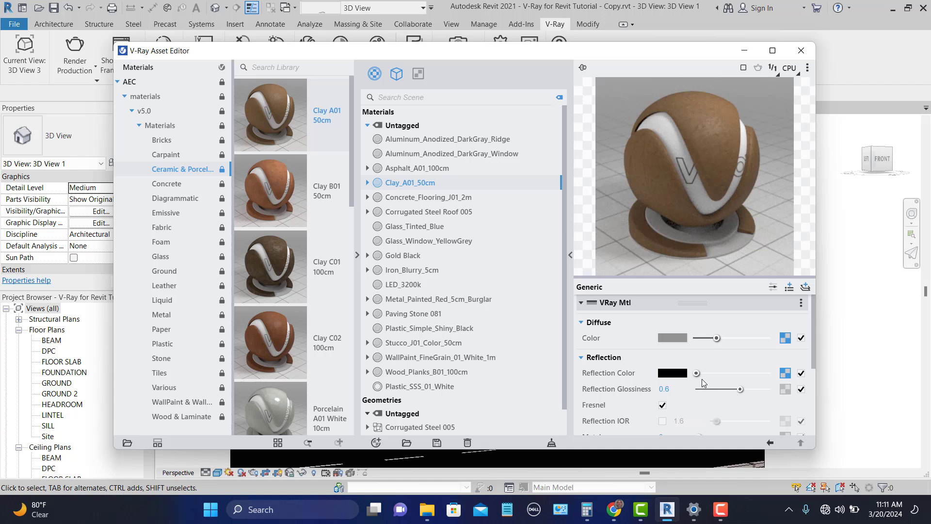
left_click_drag(698, 374, 711, 373)
left_click_drag(712, 373, 687, 378)
left_click(582, 359)
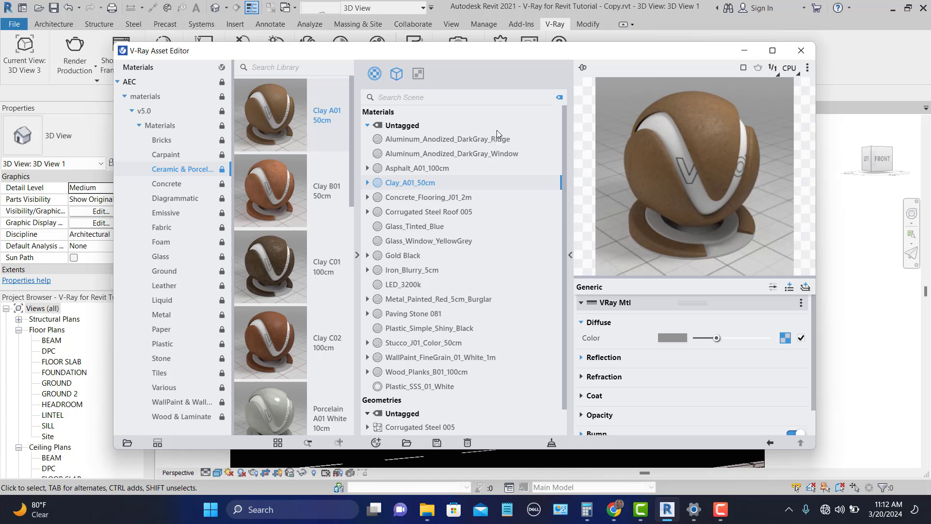
Inspect the Corrugated Steel Roof 005 material, the Various library category and the list of scene materials.
left_click(431, 213)
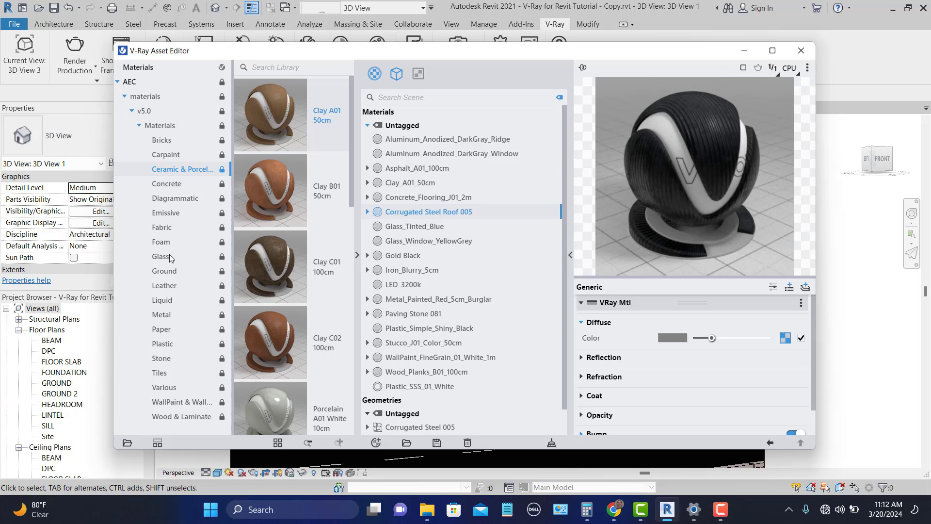
left_click(165, 388)
scroll(314, 312, "down", 1)
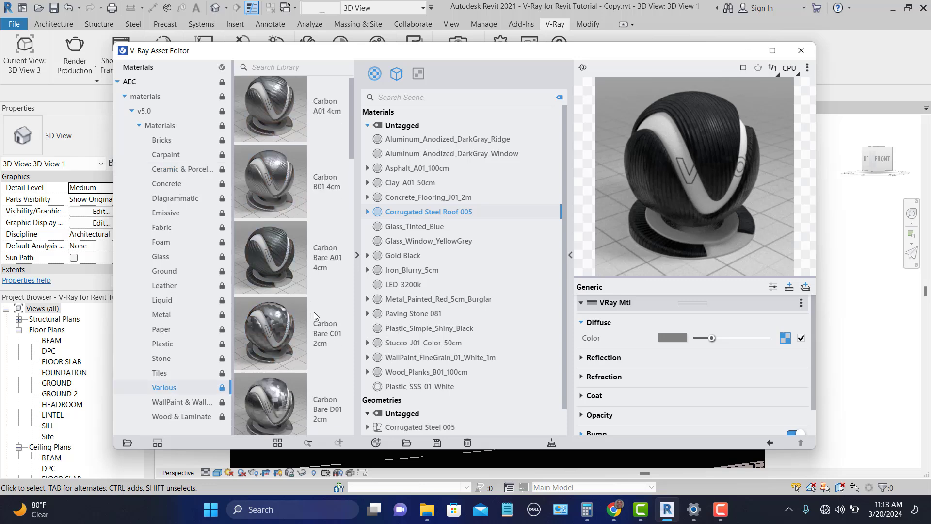
scroll(313, 313, "down", 20)
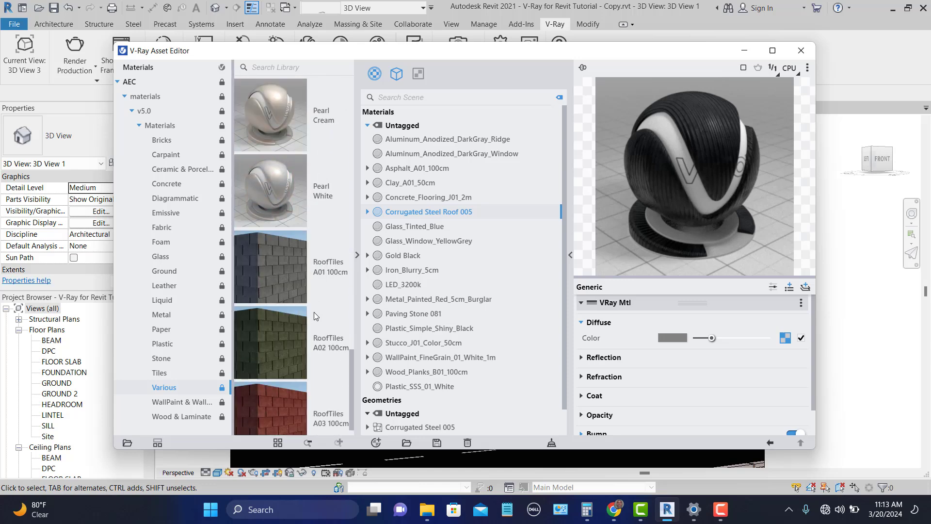
scroll(314, 312, "down", 1)
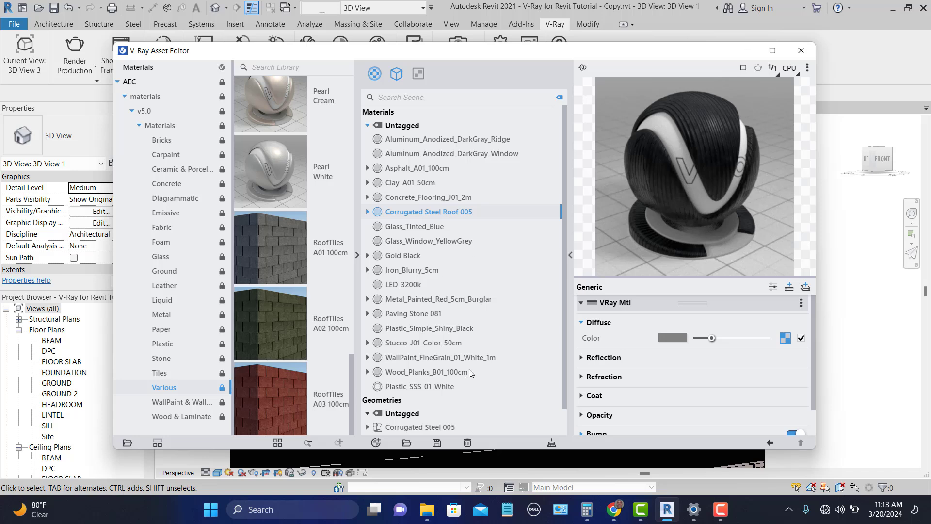
scroll(470, 371, "down", 1)
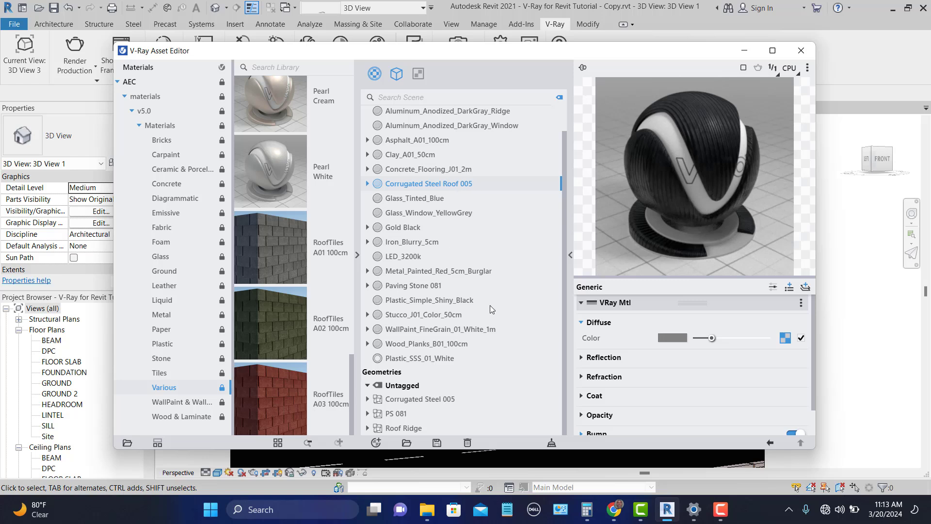
scroll(490, 308, "up", 1)
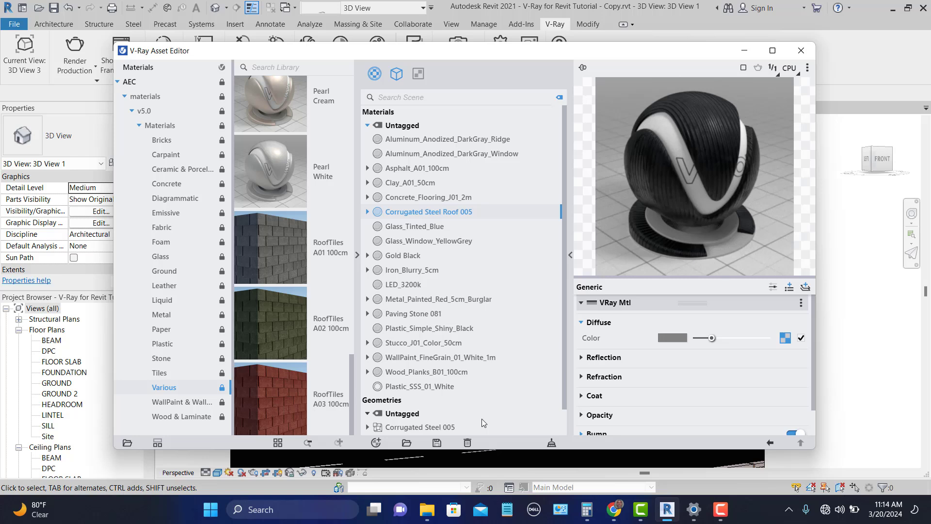
Create a Fur geometry asset and rename it Fur_Grass.
left_click(377, 443)
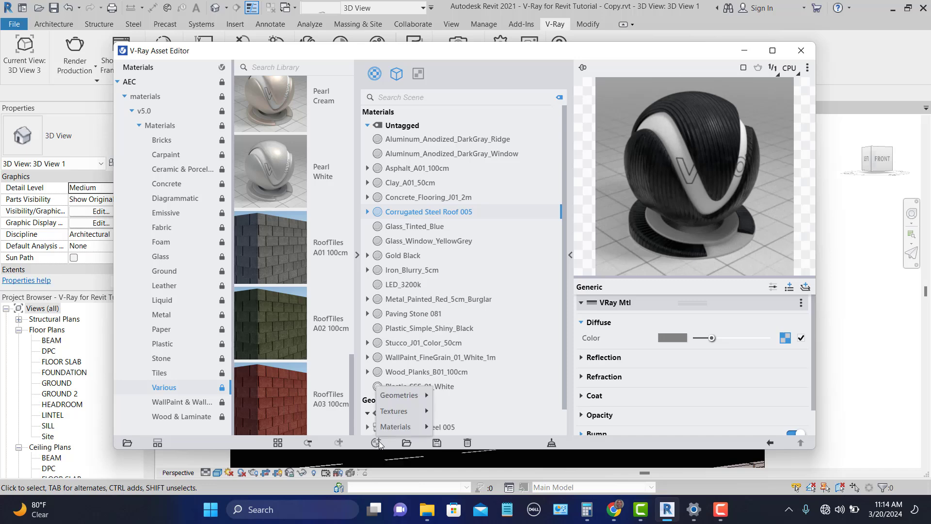
mouse_move(401, 397)
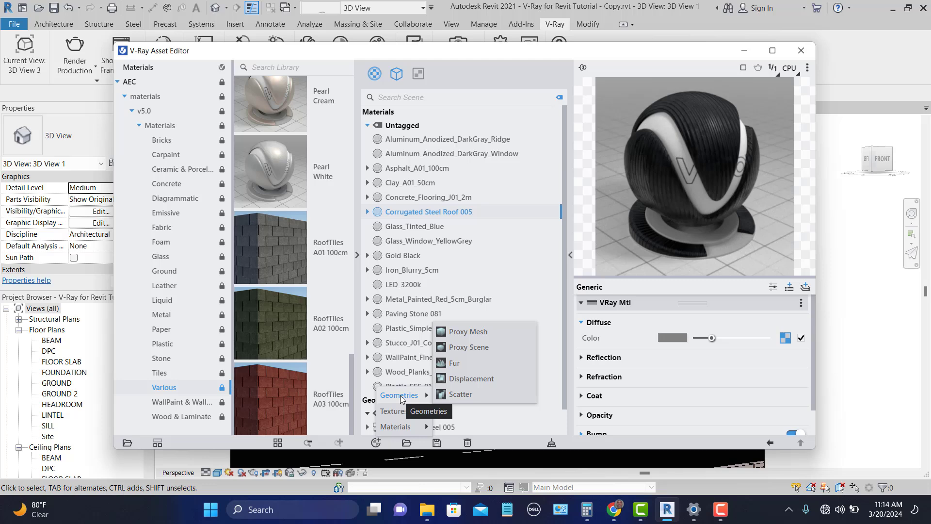
left_click(455, 365)
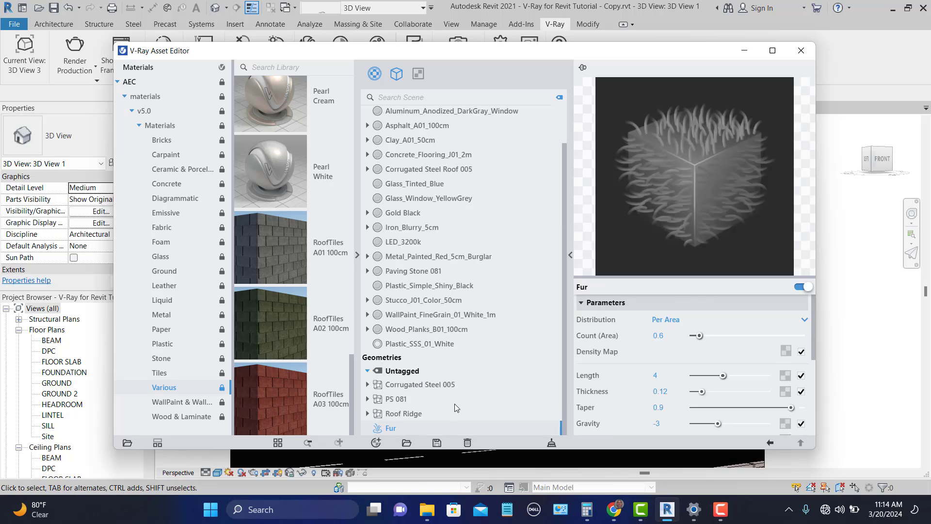
right_click(396, 430)
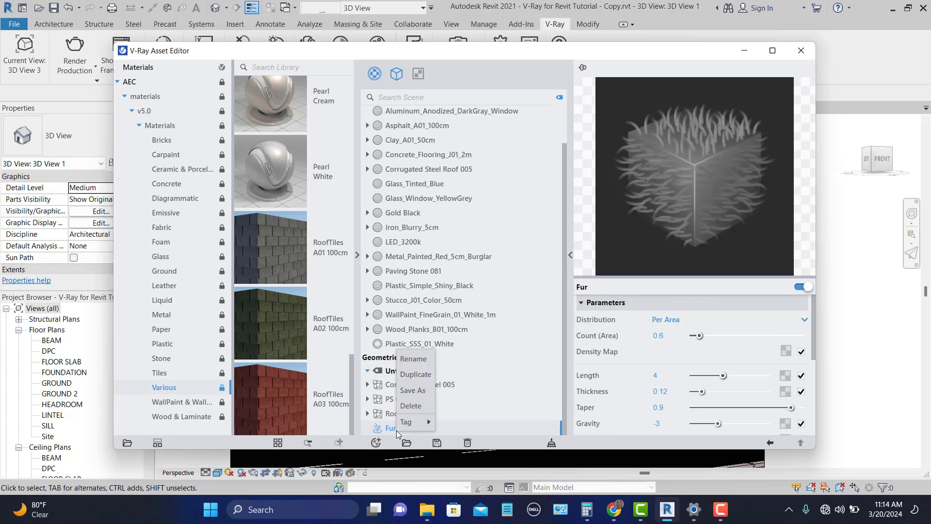
left_click(421, 365)
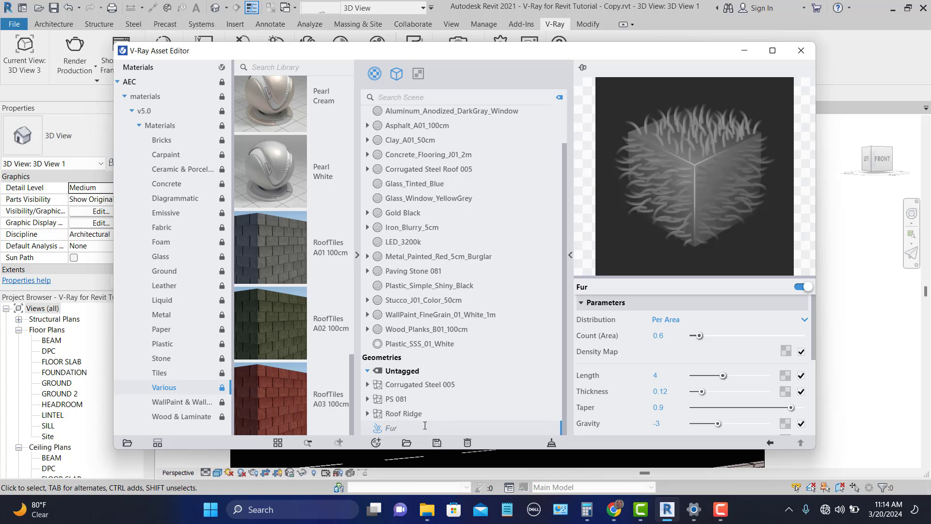
type("_Grass")
key("Return")
Set the area count of Fur_Grass to 619.2 and its length to 0.35.
left_click(673, 336)
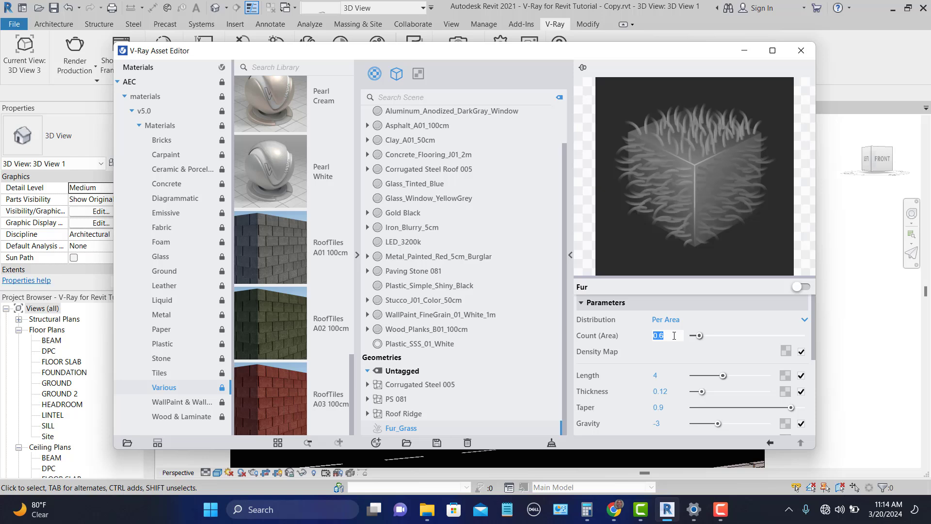
type("619.2")
key("Return")
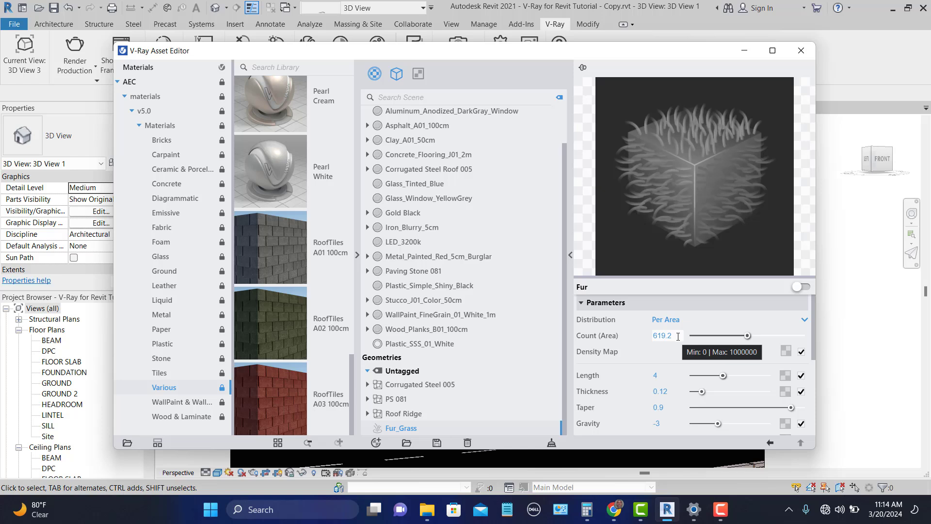
left_click(656, 371)
double_click(670, 378)
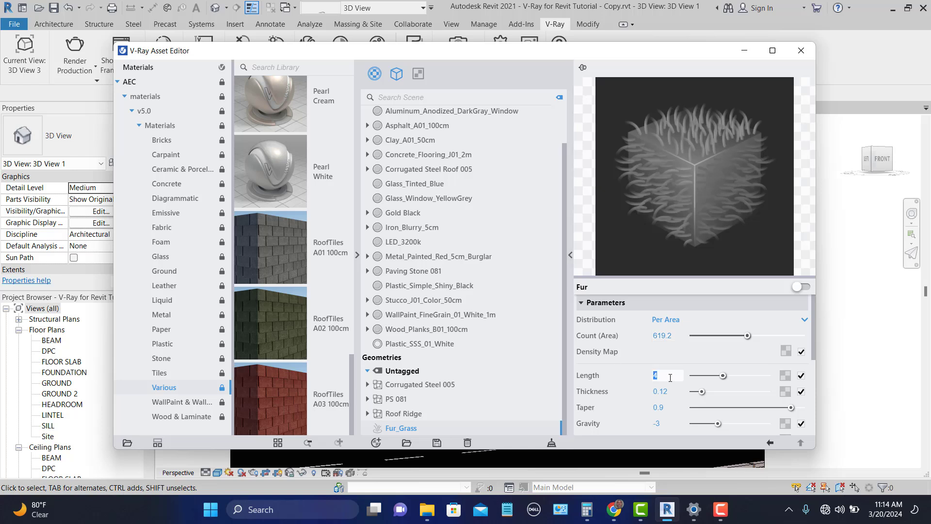
type("0.")
type("35")
left_click(674, 392)
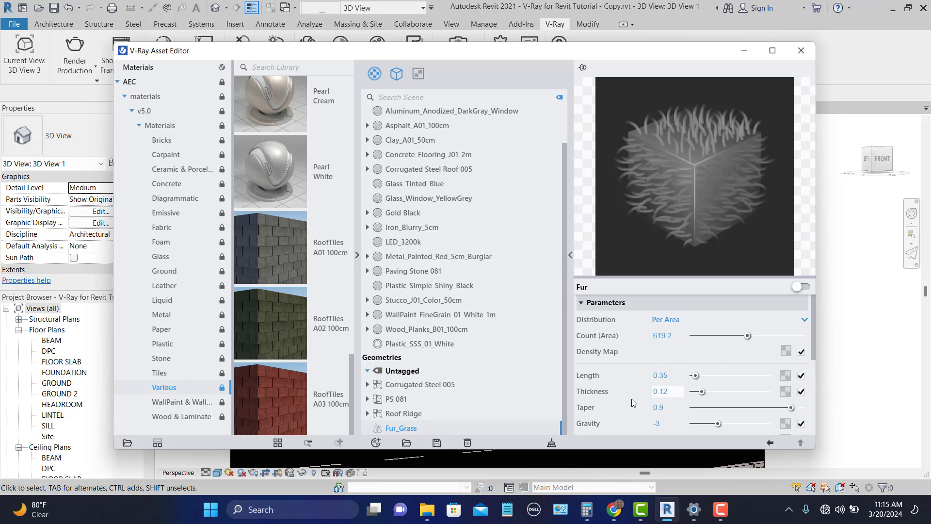
scroll(631, 398, "down", 1)
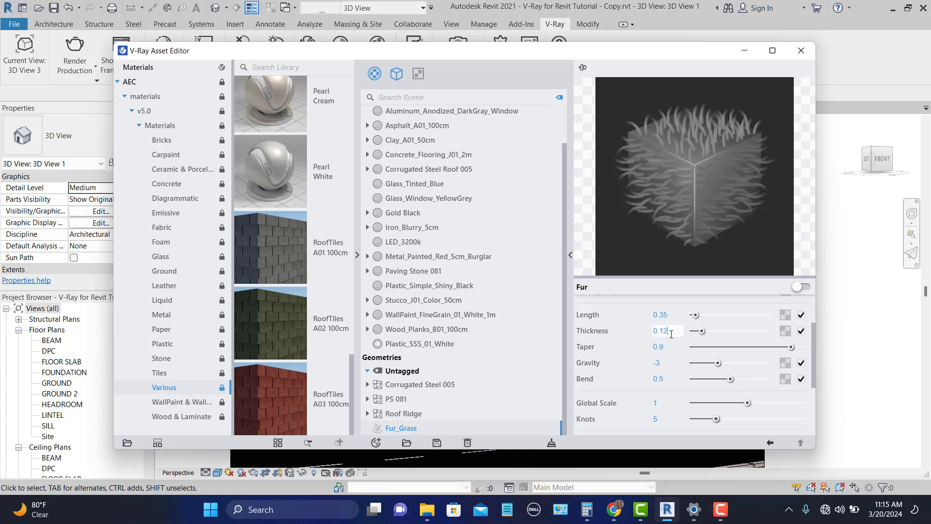
left_click(674, 313)
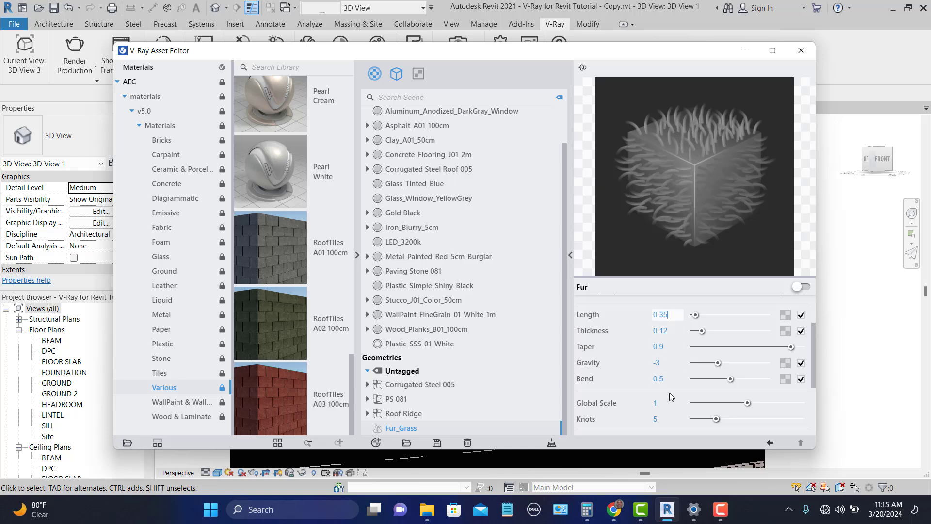
Enable Curl on Fur_Grass and set both the curl radius variation and the number of curls to 0.5.
scroll(670, 397, "down", 4)
scroll(669, 396, "up", 2)
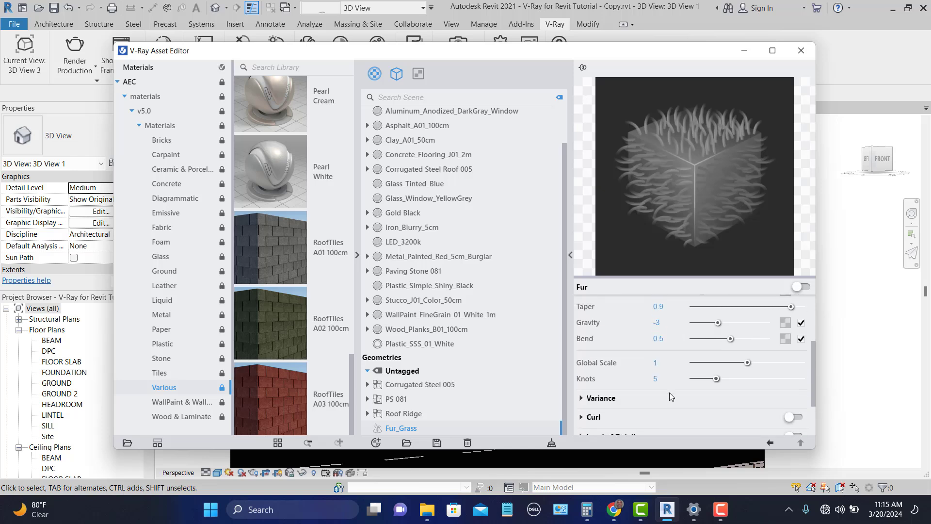
scroll(623, 402, "down", 2)
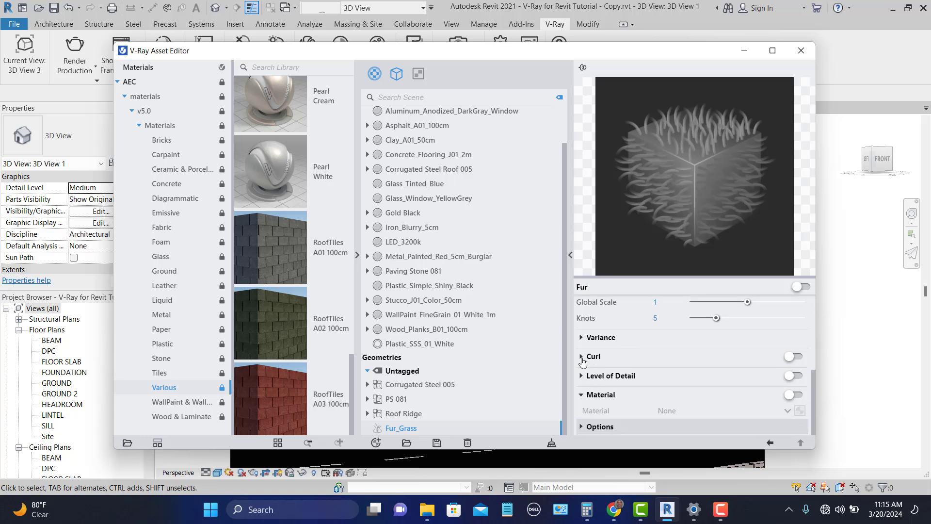
left_click(582, 357)
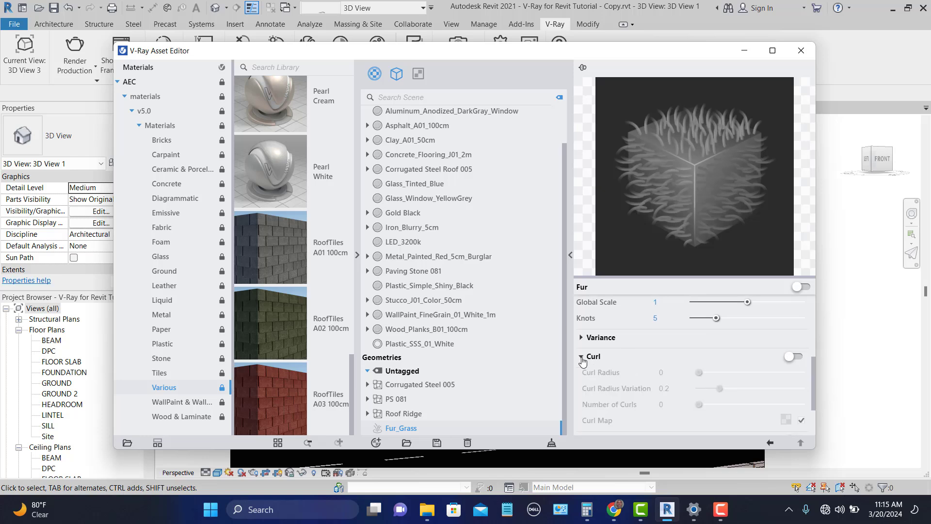
left_click(797, 357)
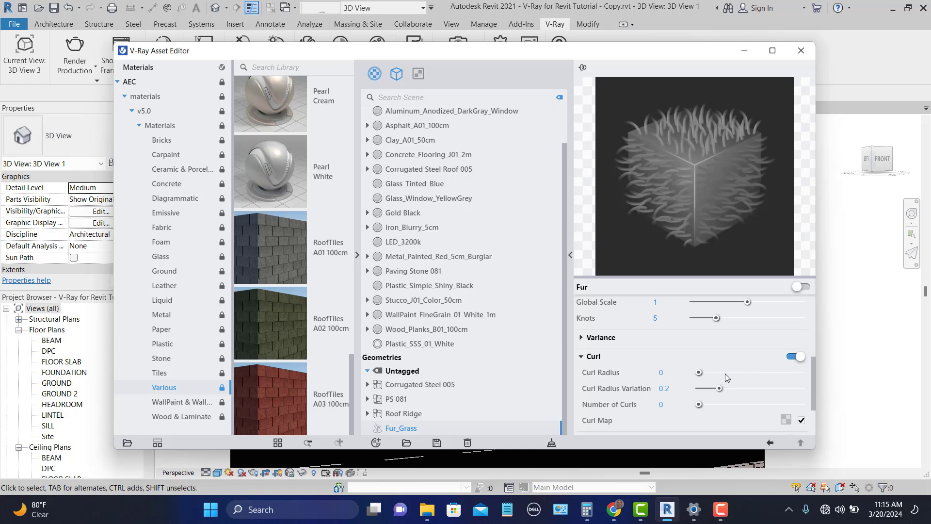
double_click(676, 390)
type("0.5")
key("Return")
left_click(676, 404)
type(".5")
key("Return")
left_click(582, 358)
left_click(581, 338)
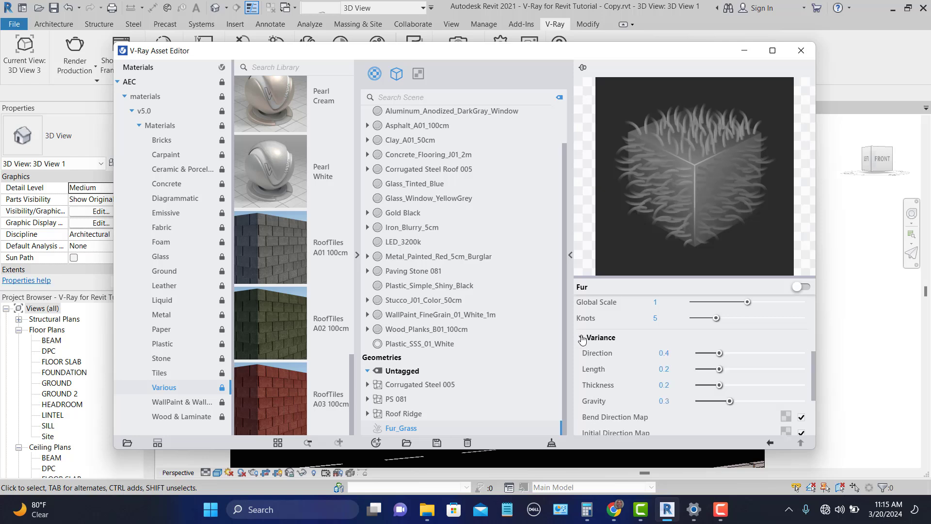
left_click(582, 338)
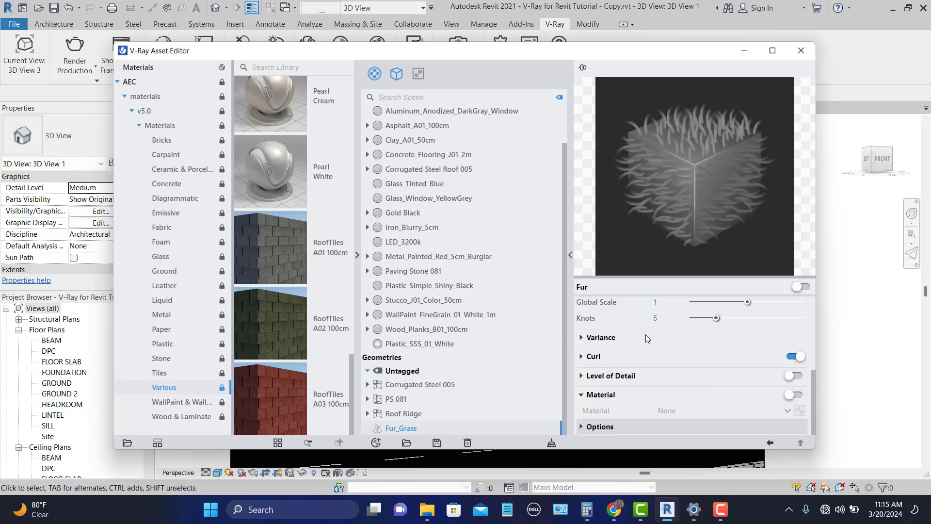
Assign a Noise A texture to the density map of Fur_Grass.
scroll(645, 334, "up", 3)
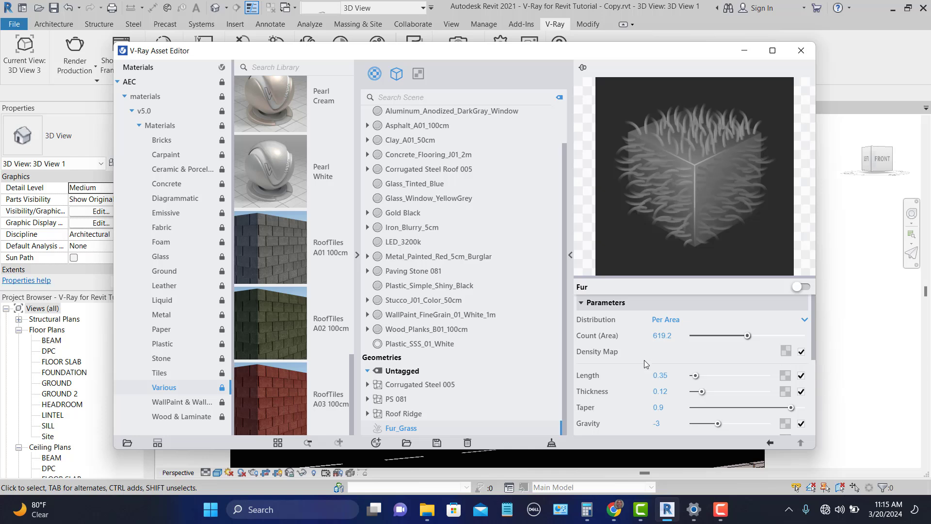
left_click(785, 351)
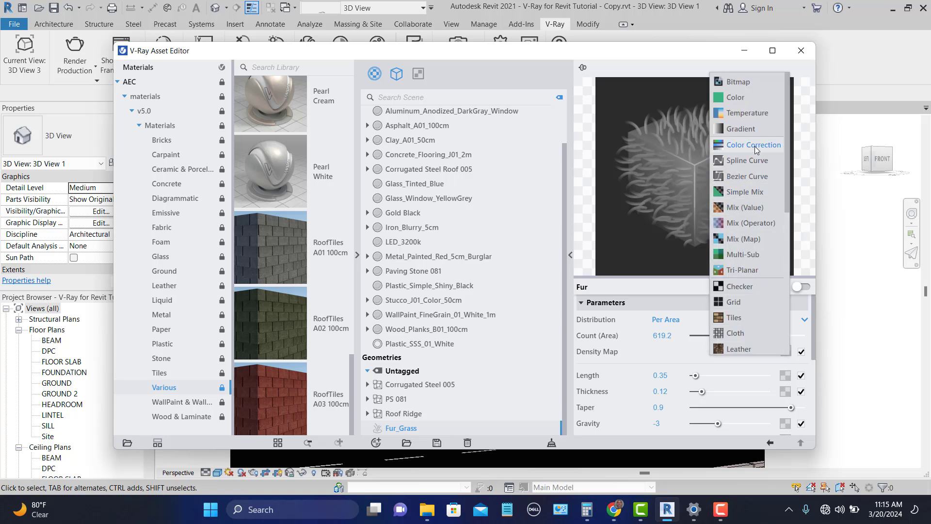
scroll(758, 324, "down", 6)
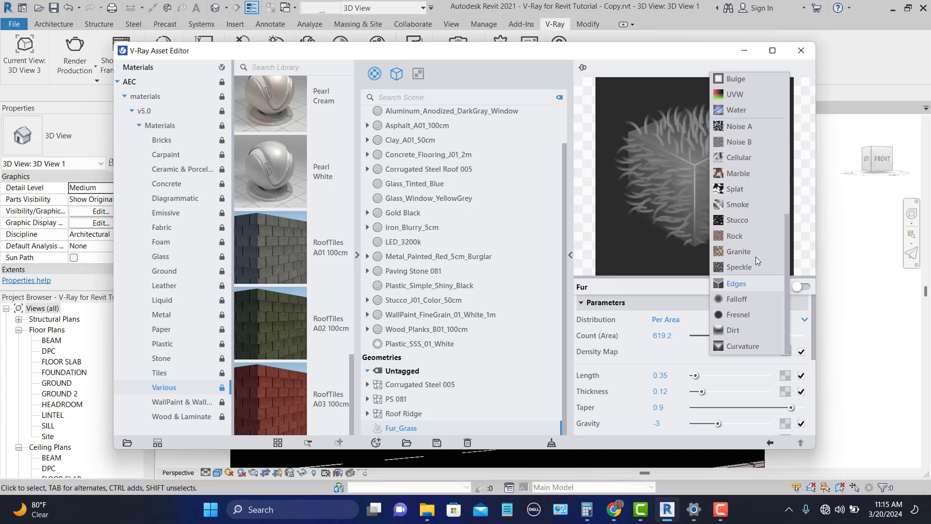
left_click(739, 126)
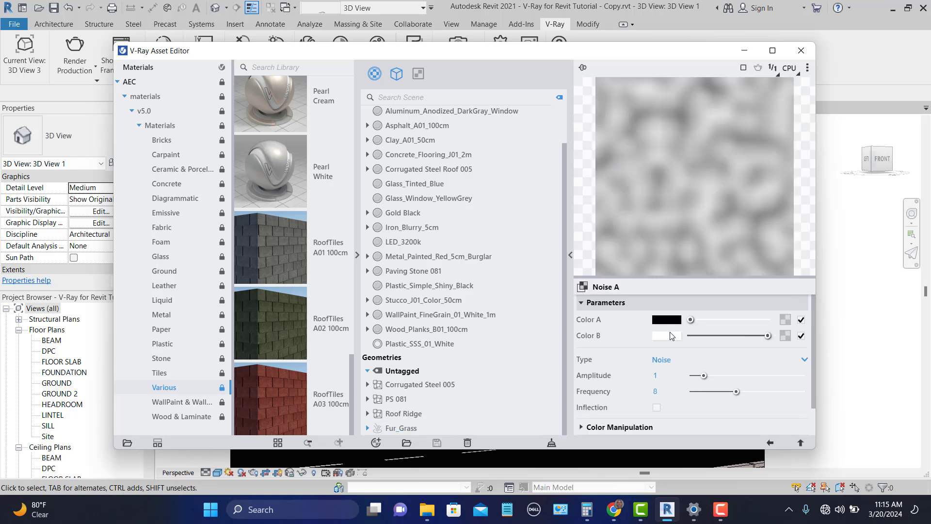
Set the Noise A texture's amplitude to 5 and its frequency to 6.5.
double_click(668, 375)
type("5")
double_click(669, 393)
type("6")
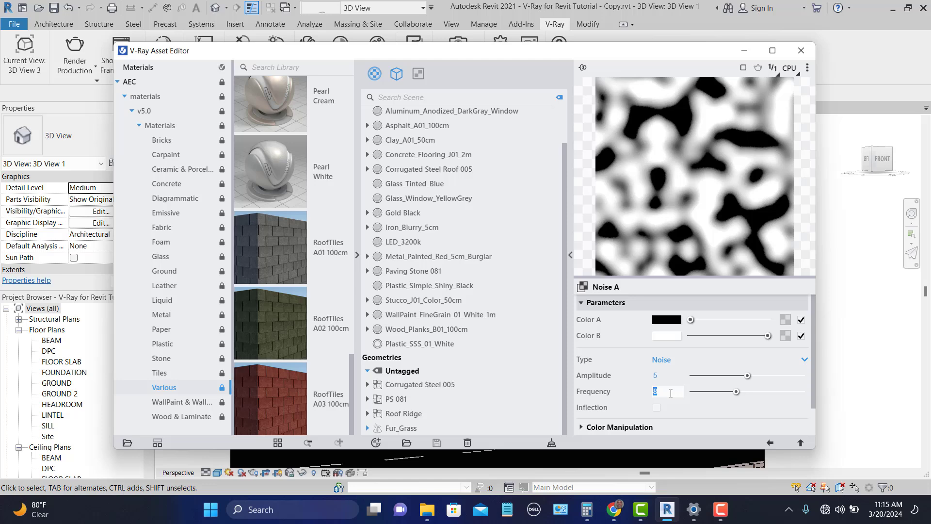
type(".5")
key("Return")
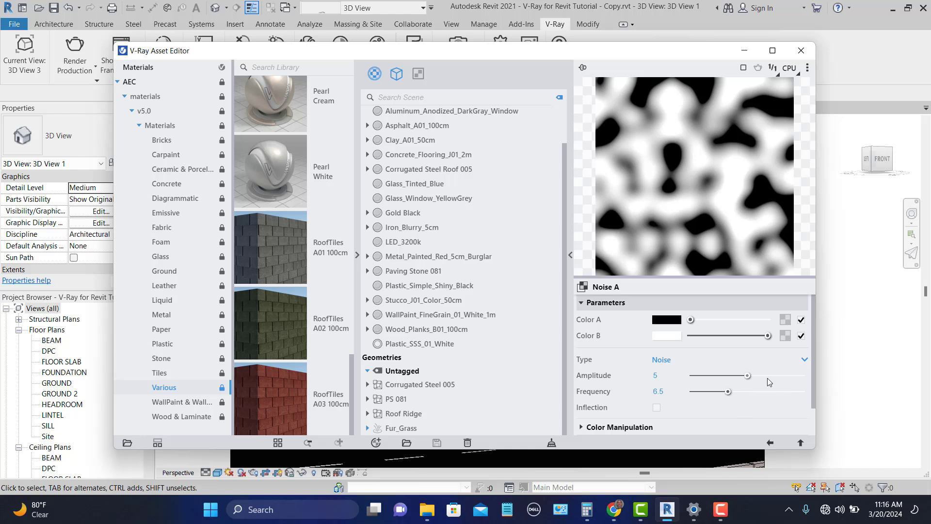
Try the noise at amplitude 10 and frequency 20, and return it to amplitude 5 and frequency 6.5.
left_click_drag(749, 375, 813, 375)
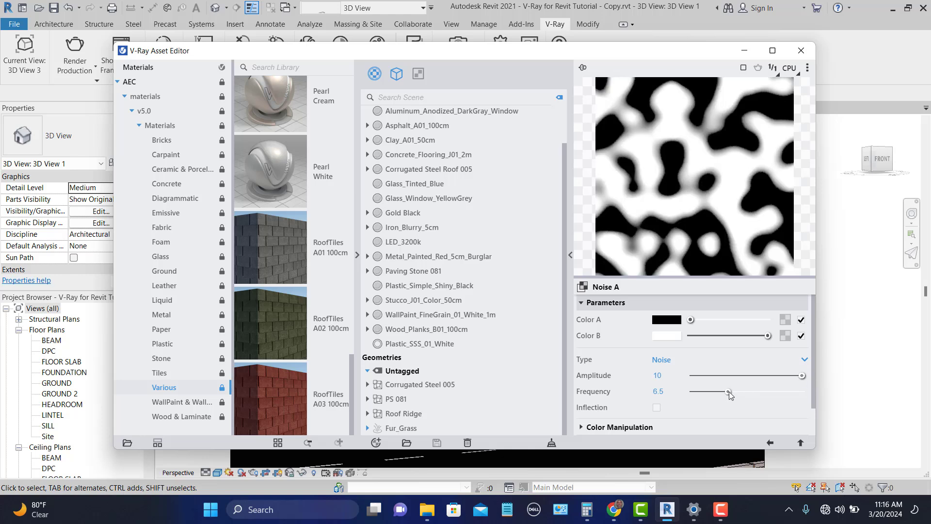
left_click_drag(729, 392, 816, 393)
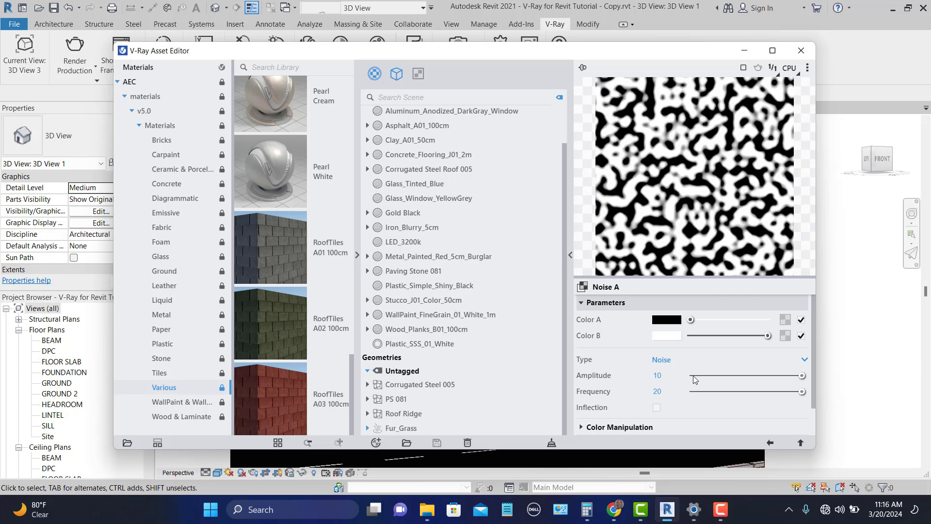
double_click(673, 375)
type("5")
double_click(672, 394)
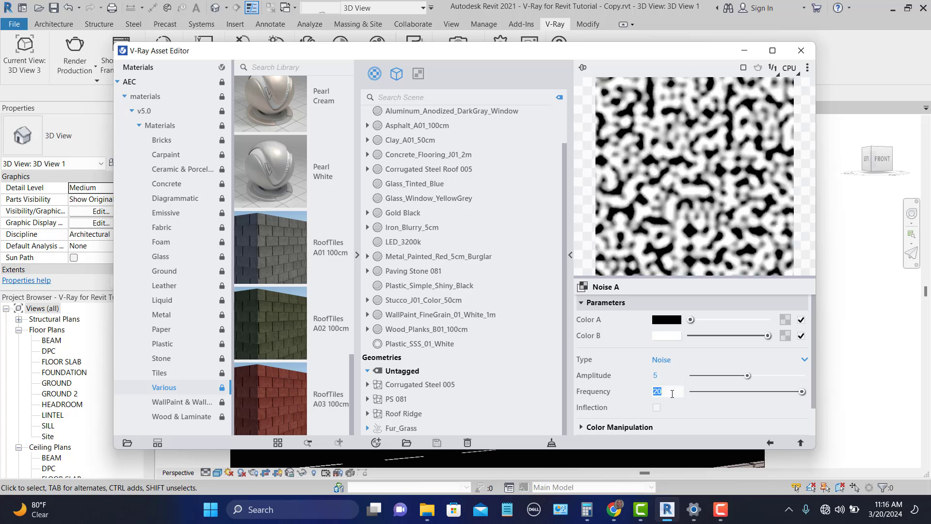
type("6.5")
key("Return")
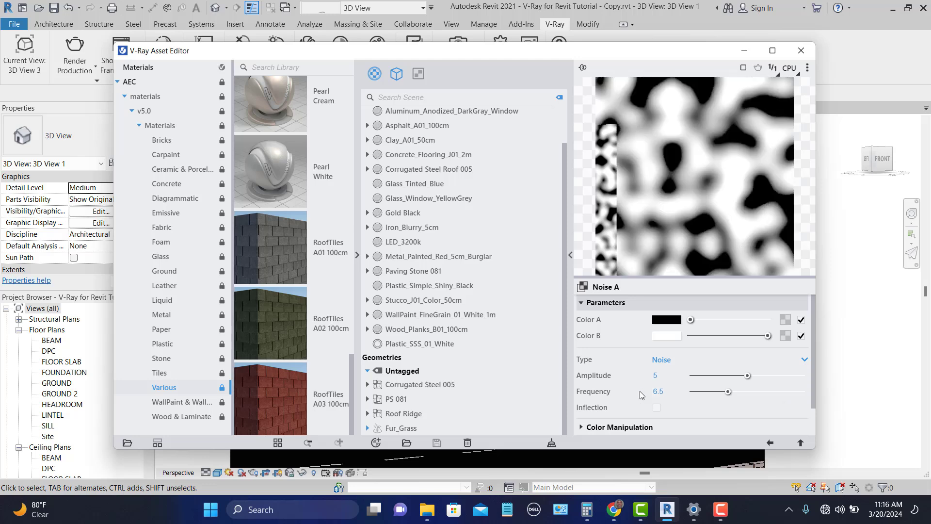
Set the Noise A texture's frequency to 10.
double_click(672, 390)
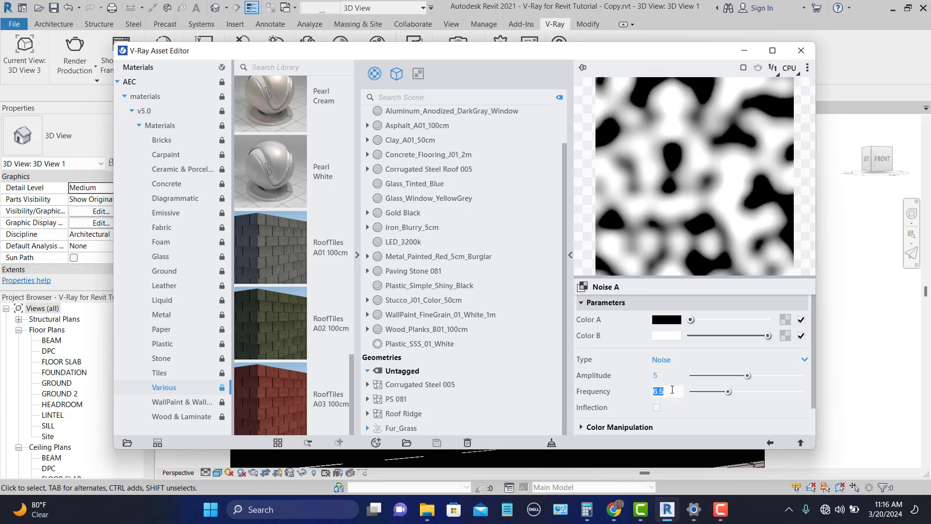
type("10")
key("Return")
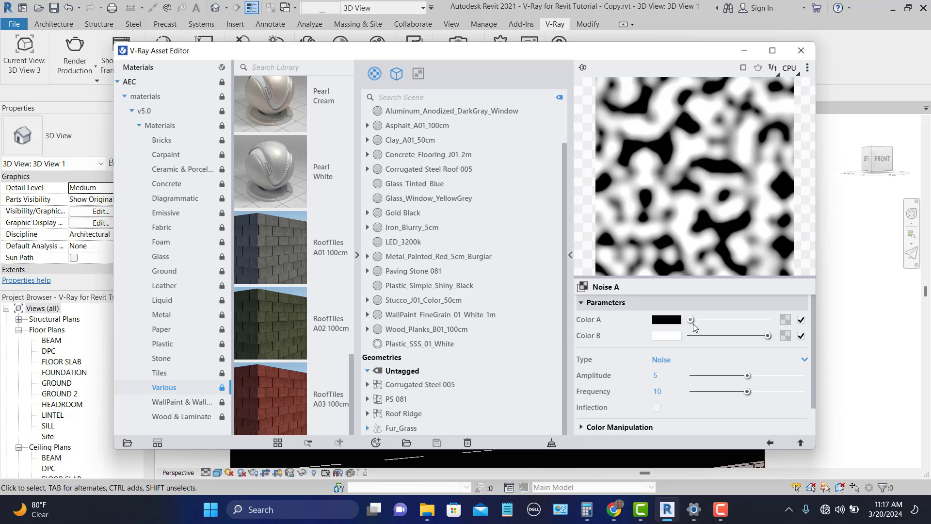
Lighten Color A of the noise texture to a medium grey and return to the Fur_Grass settings.
left_click_drag(691, 320, 706, 316)
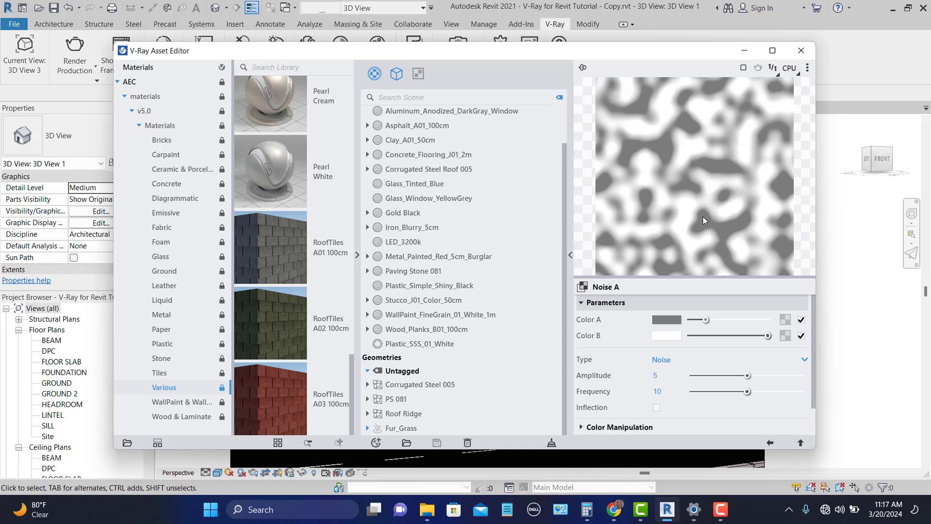
left_click_drag(706, 320, 714, 319)
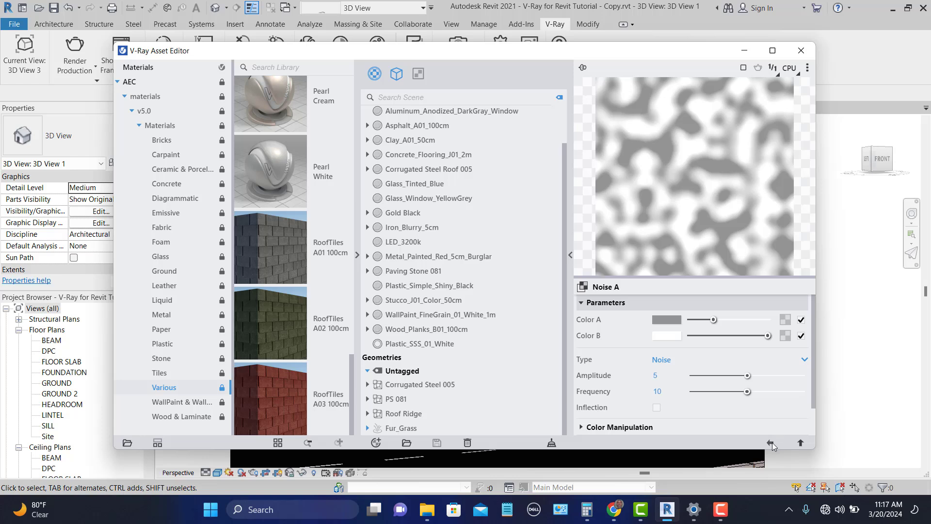
scroll(608, 385, "down", 1)
scroll(608, 384, "down", 3)
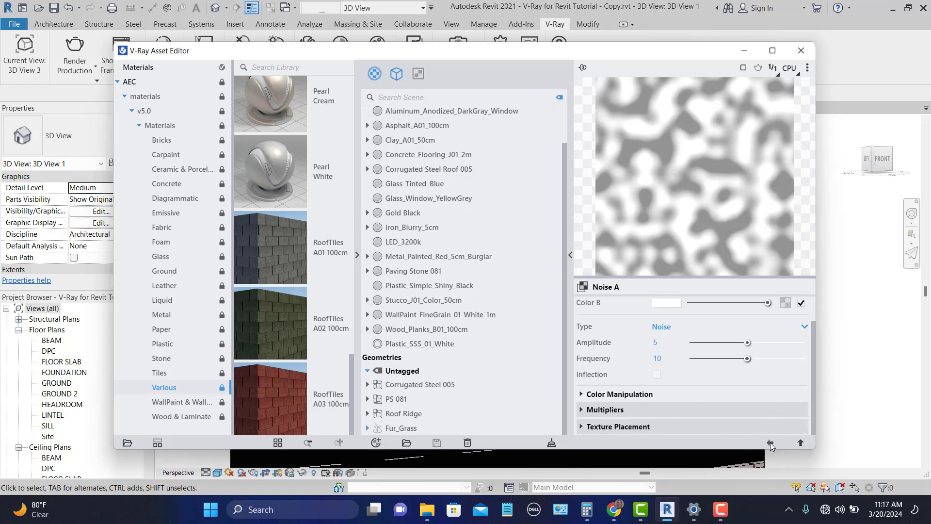
left_click(770, 443)
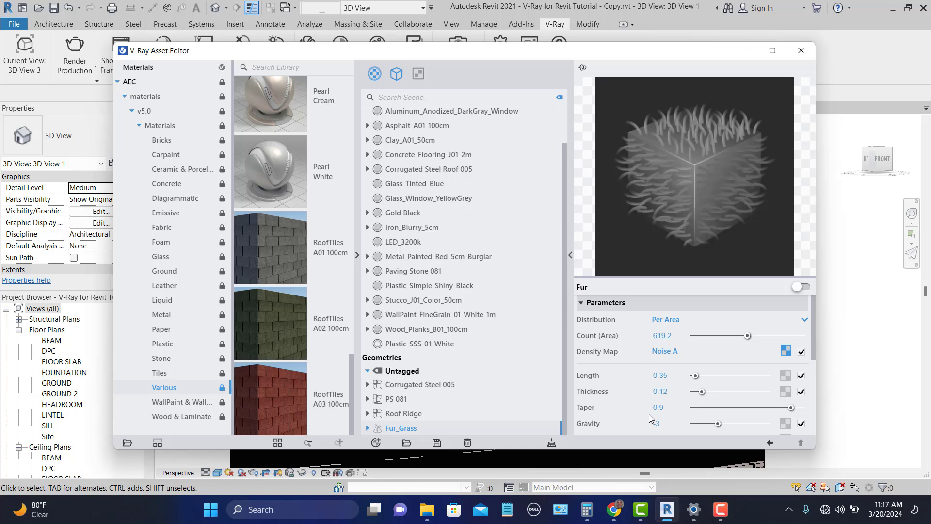
Add the Soil A01 200cm material from the library's Ground category to the scene materials.
scroll(649, 418, "down", 5)
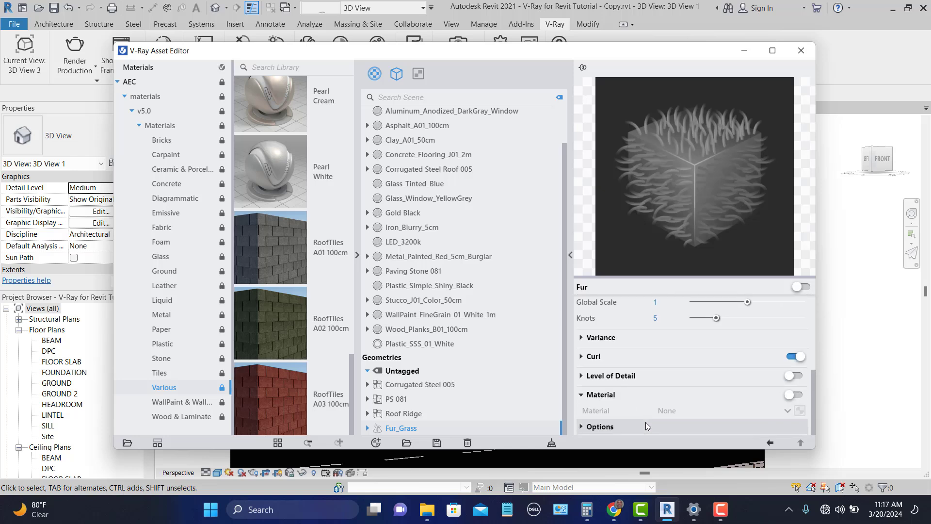
left_click(163, 274)
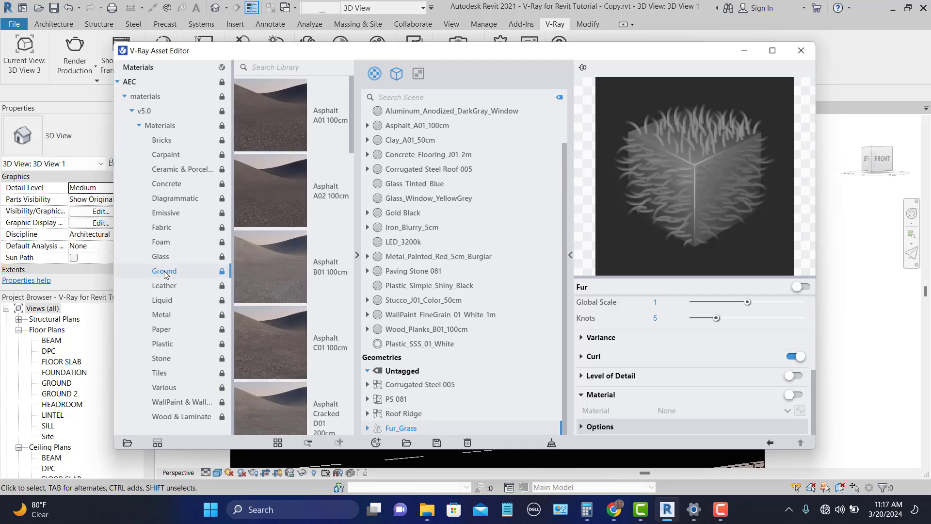
scroll(333, 403, "down", 3)
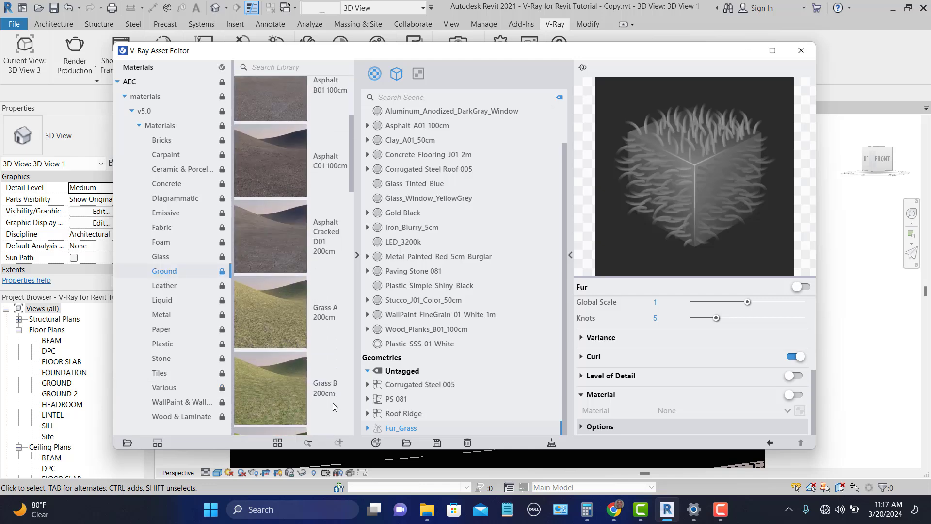
scroll(319, 263, "down", 10)
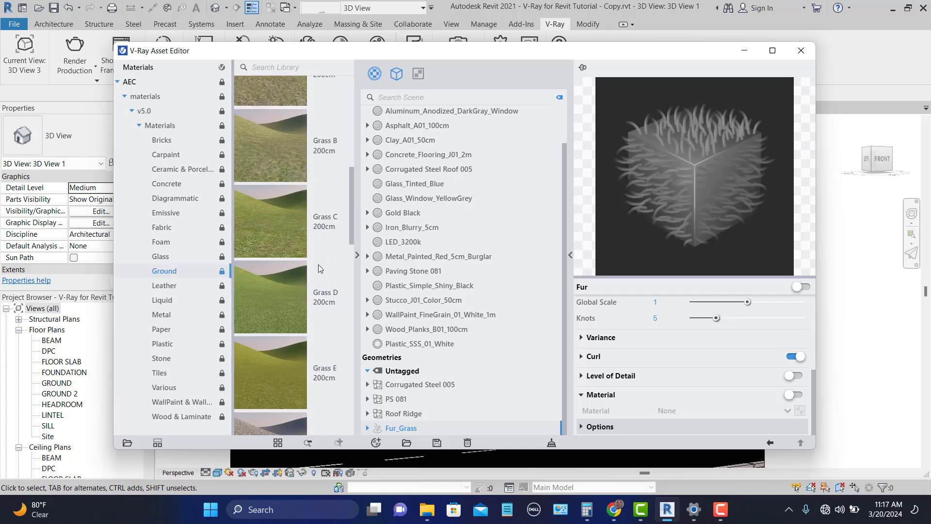
scroll(318, 278, "down", 2)
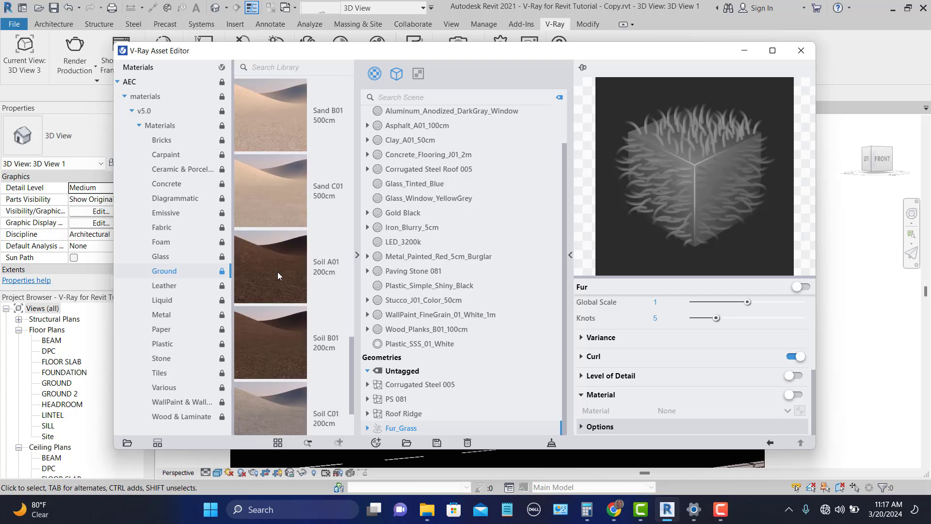
left_click_drag(273, 275, 476, 246)
Add the Grass D 200cm material from the Ground category to the scene materials.
scroll(278, 291, "up", 5)
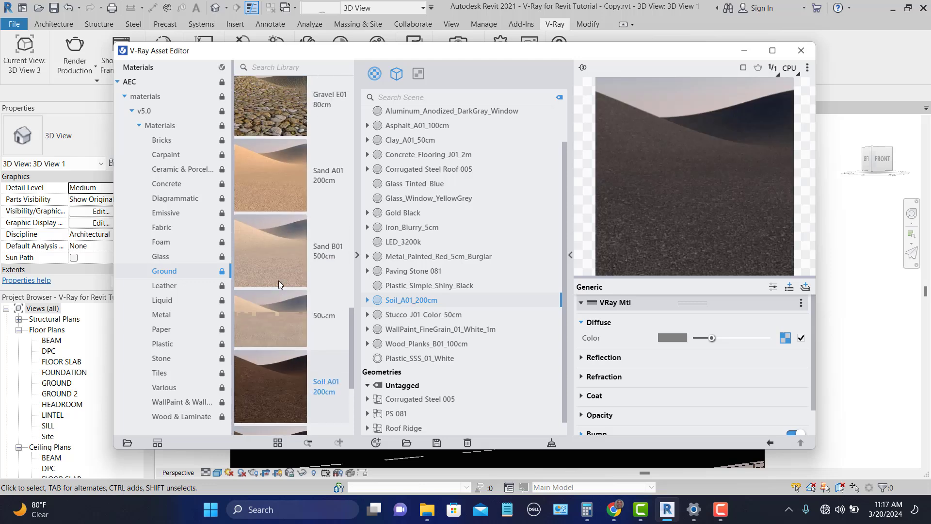
scroll(279, 281, "up", 5)
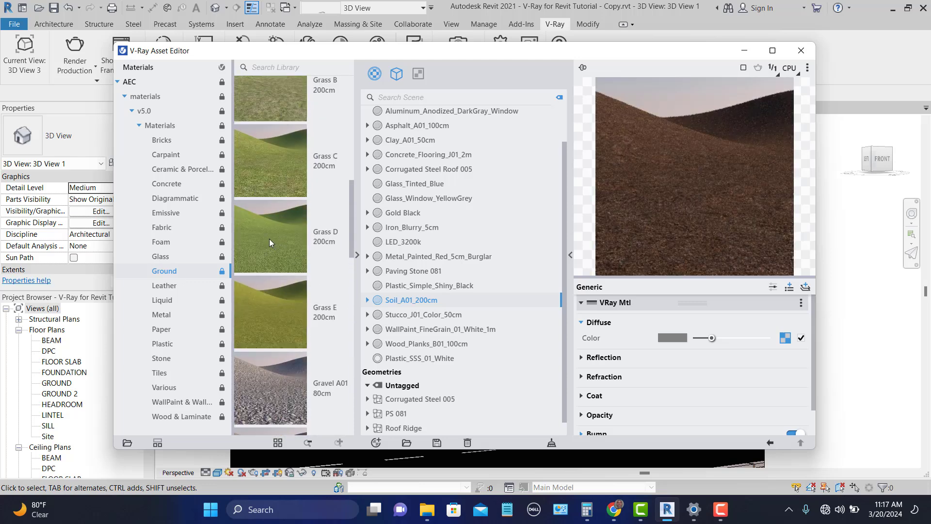
left_click_drag(269, 239, 450, 232)
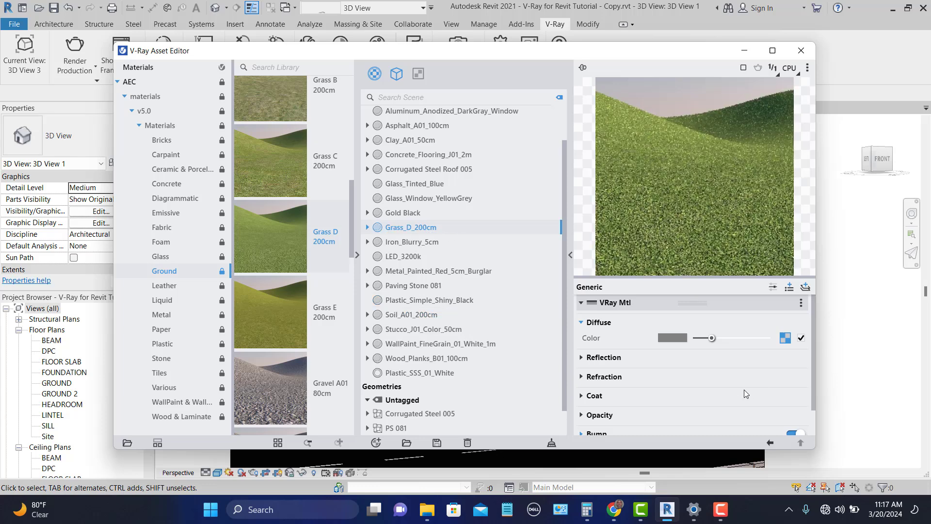
Set the bump amount of the Grass_D_200cm material to 0.1.
scroll(744, 389, "down", 1)
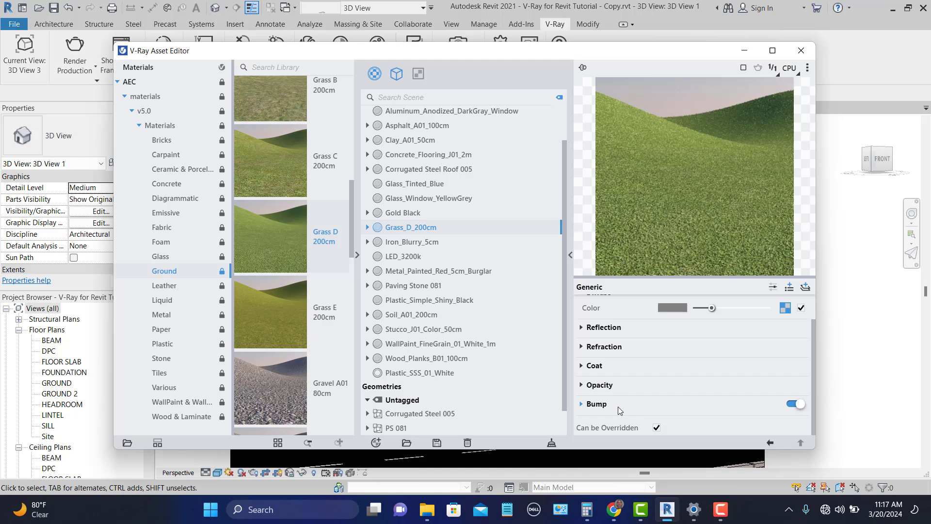
left_click(638, 403)
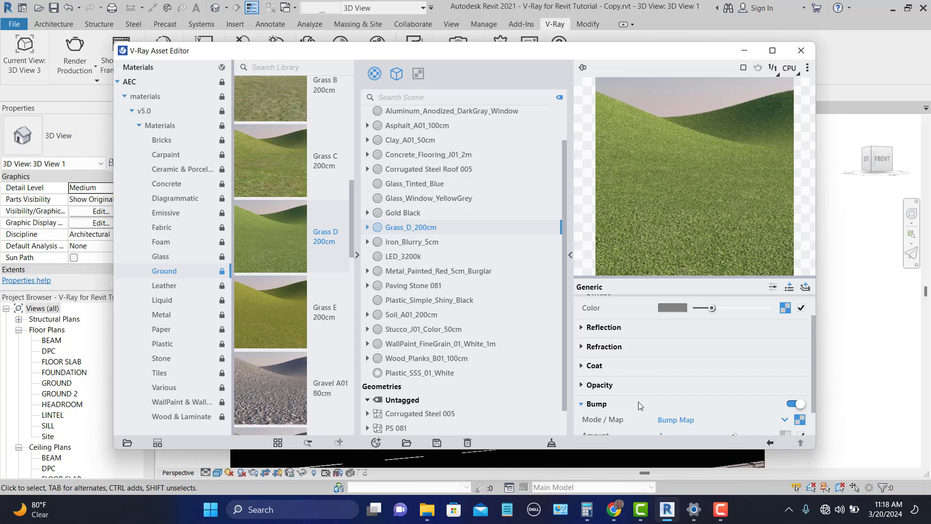
scroll(639, 402, "down", 1)
double_click(675, 402)
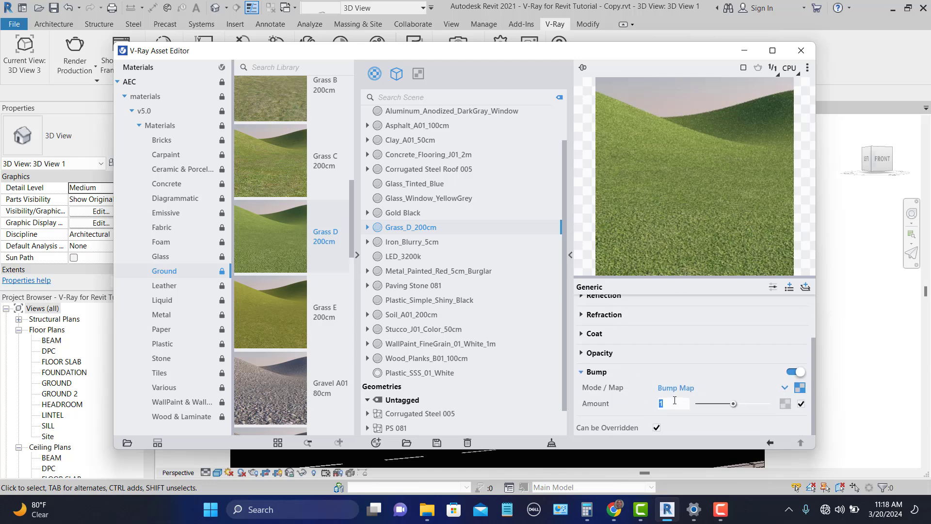
type("0.1")
key("Return")
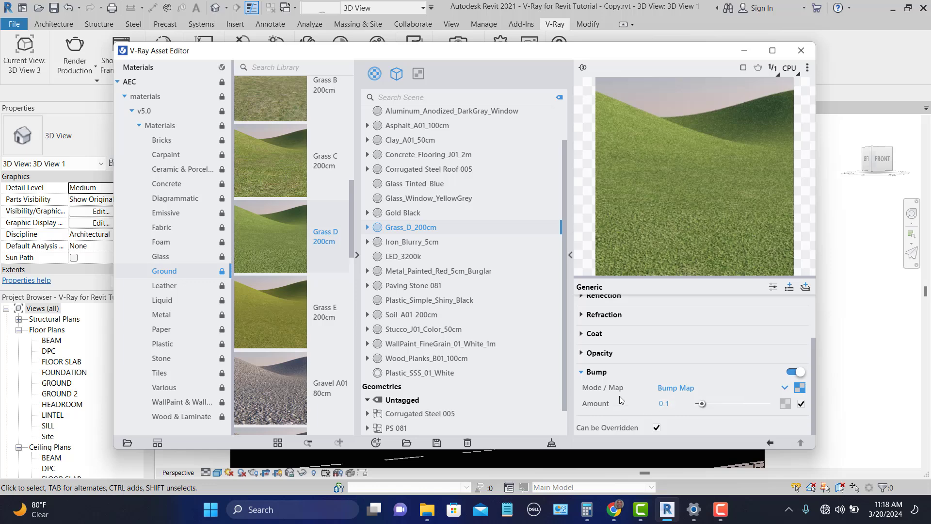
left_click(594, 372)
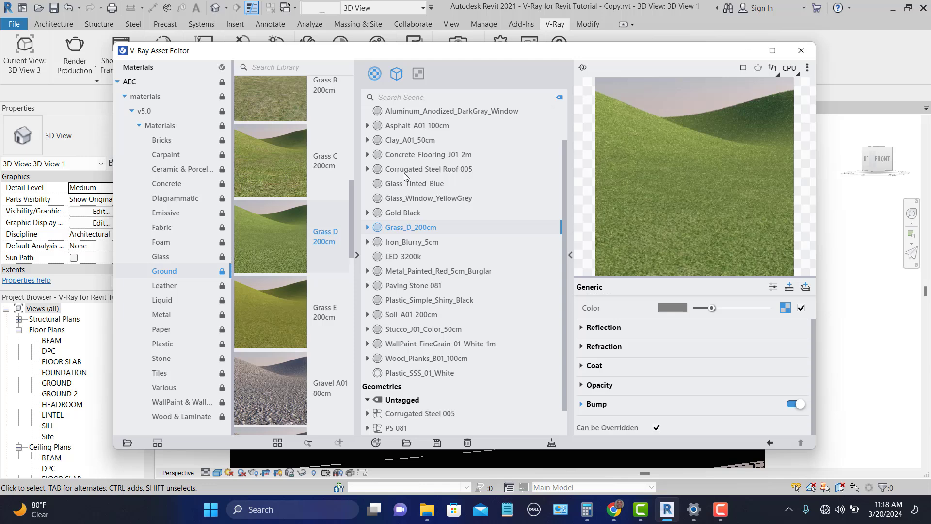
Review the bump settings of the Soil_A01_200cm material.
left_click(409, 315)
scroll(668, 403, "down", 5)
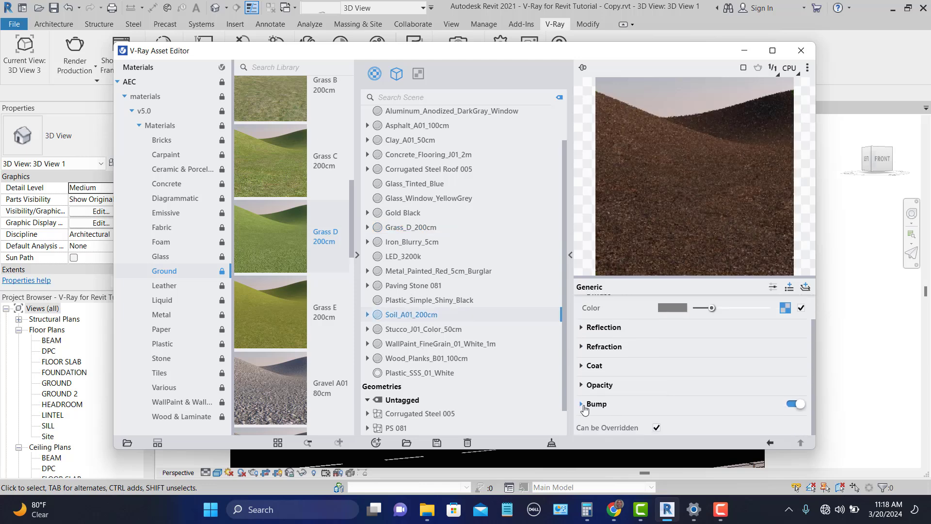
left_click(584, 405)
scroll(680, 401, "down", 1)
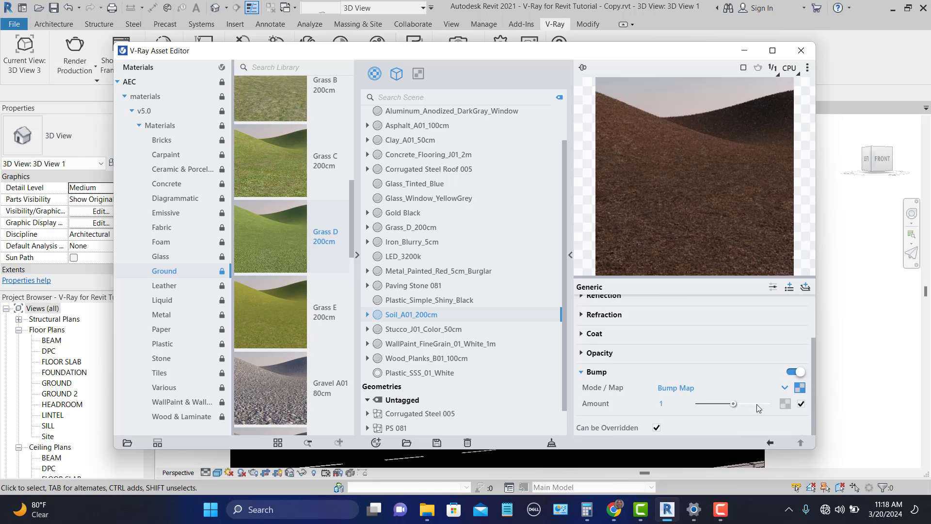
left_click(582, 373)
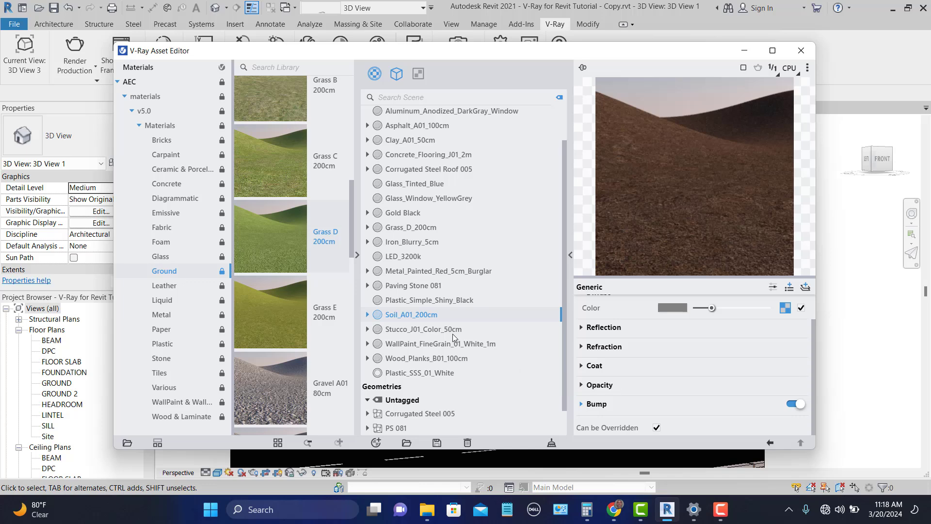
Enable the material option of the Fur_Grass geometry and assign Grass_D_200cm to it.
scroll(475, 379, "down", 1)
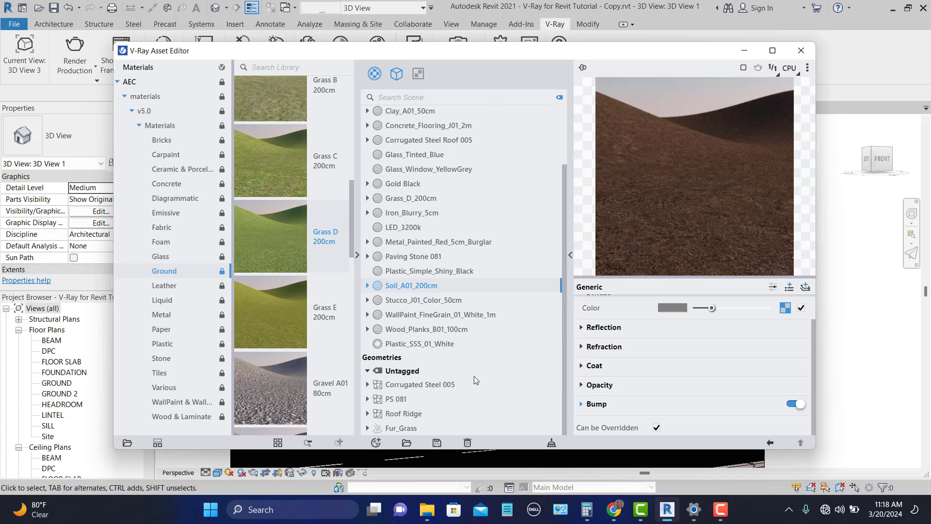
left_click(401, 429)
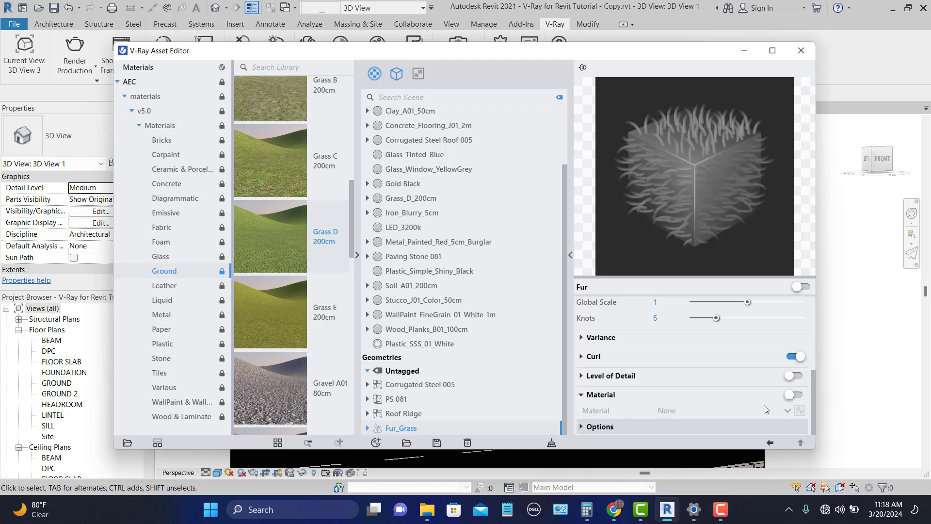
left_click(796, 395)
left_click(788, 410)
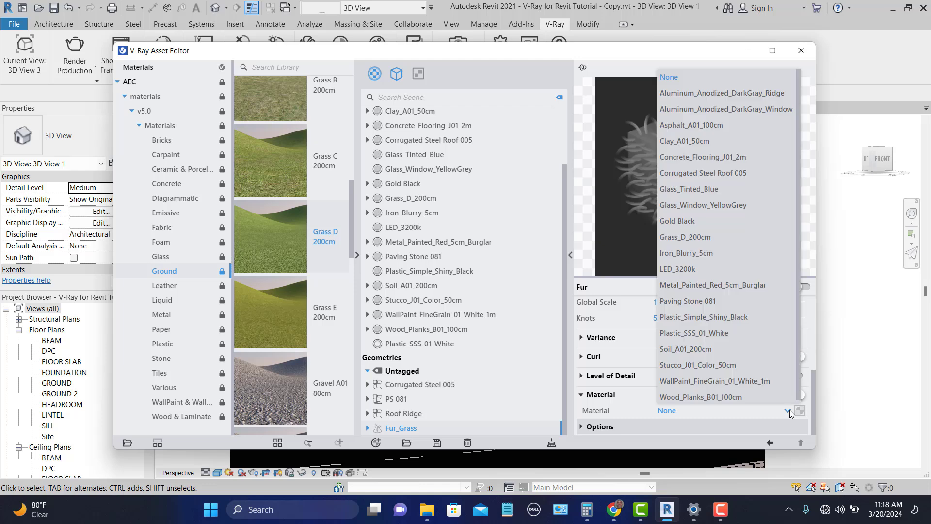
left_click(705, 236)
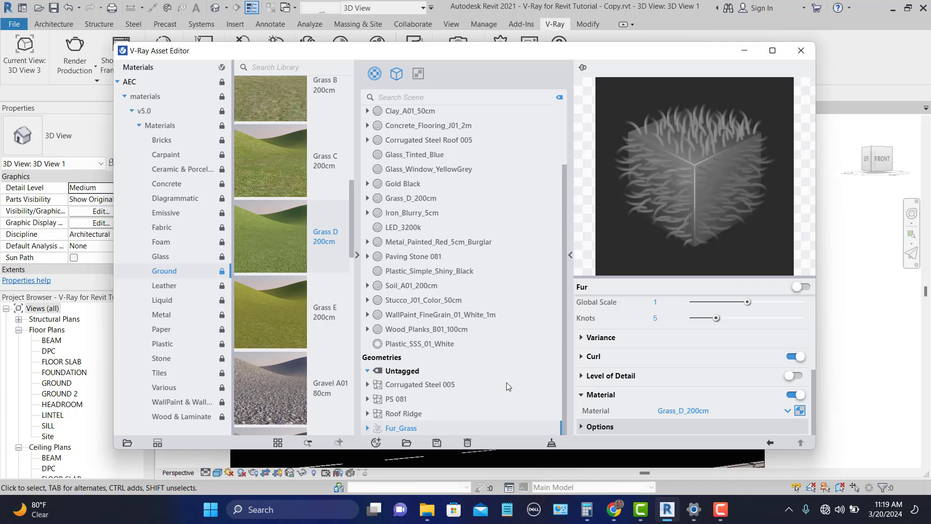
left_click(725, 512)
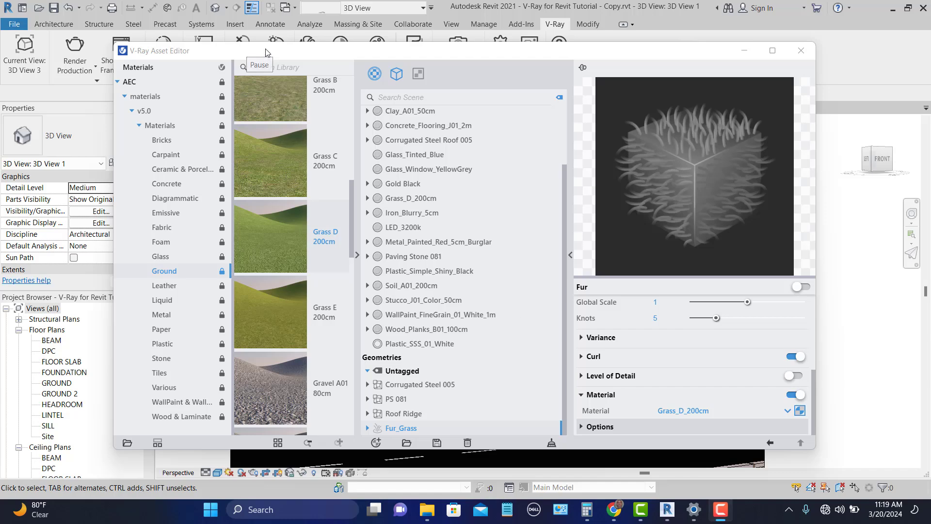